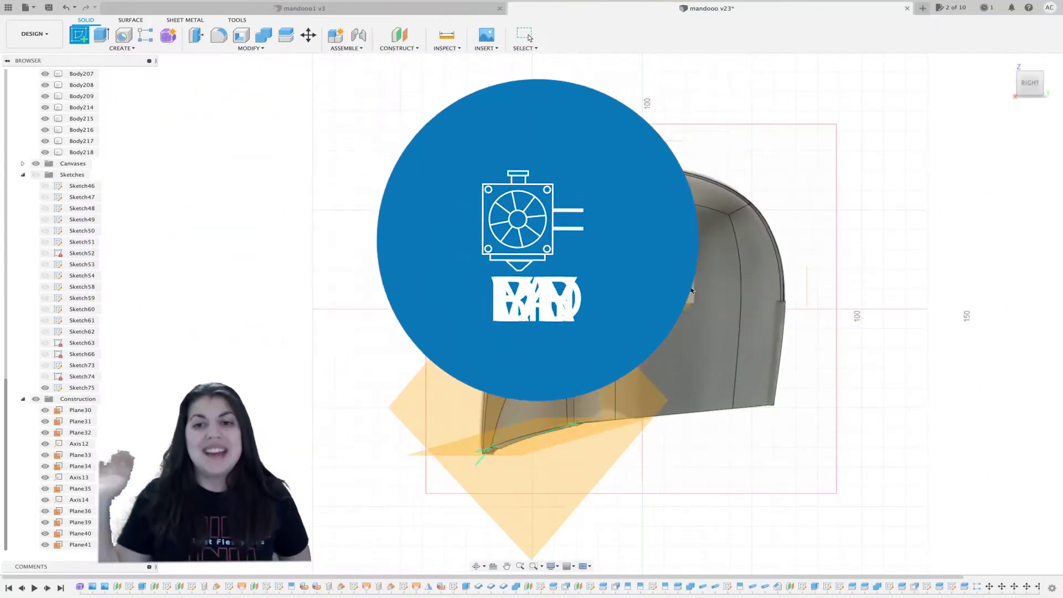
- Start a sketch on the vertical side plane at the origin and hide the construction geometry
{"action": "left_click", "coordinate": [694, 274]}
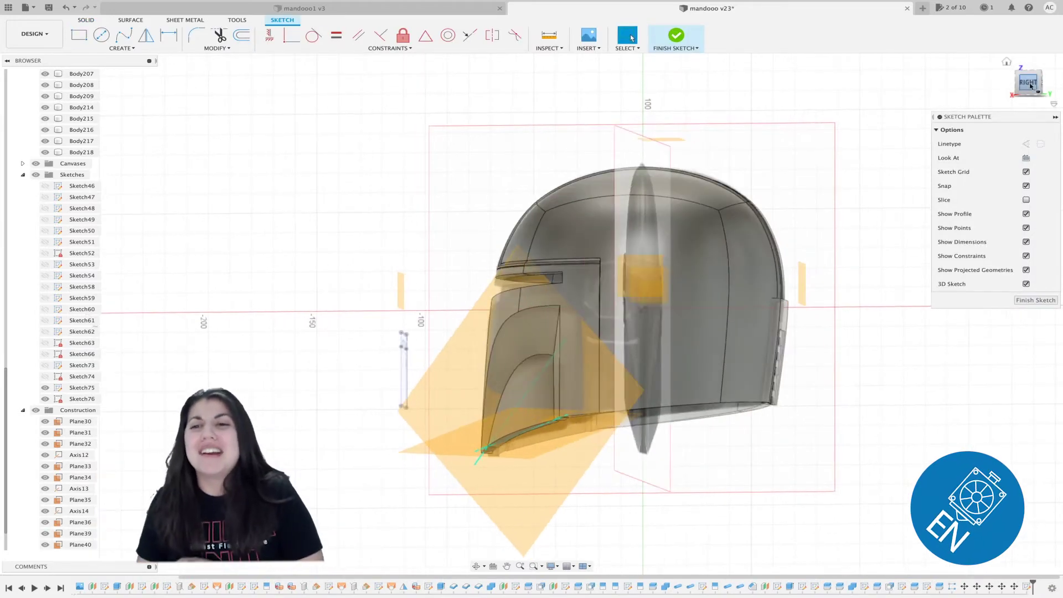
{"action": "left_click", "coordinate": [36, 411]}
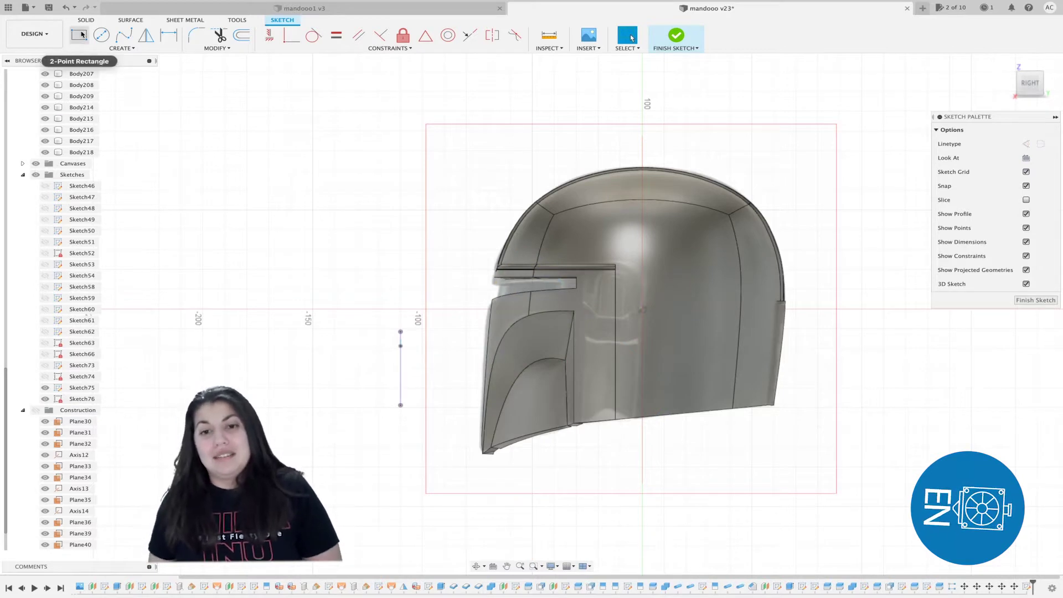
- Project the T-shaped cheek face beside the visor into the sketch
{"action": "left_click", "coordinate": [78, 35]}
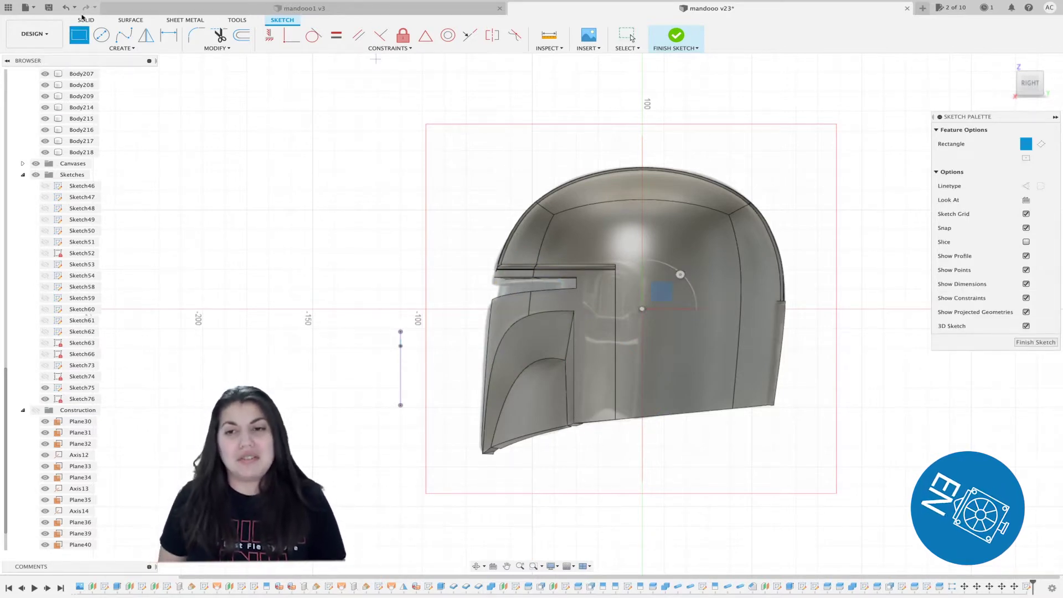
{"action": "left_click", "coordinate": [94, 49]}
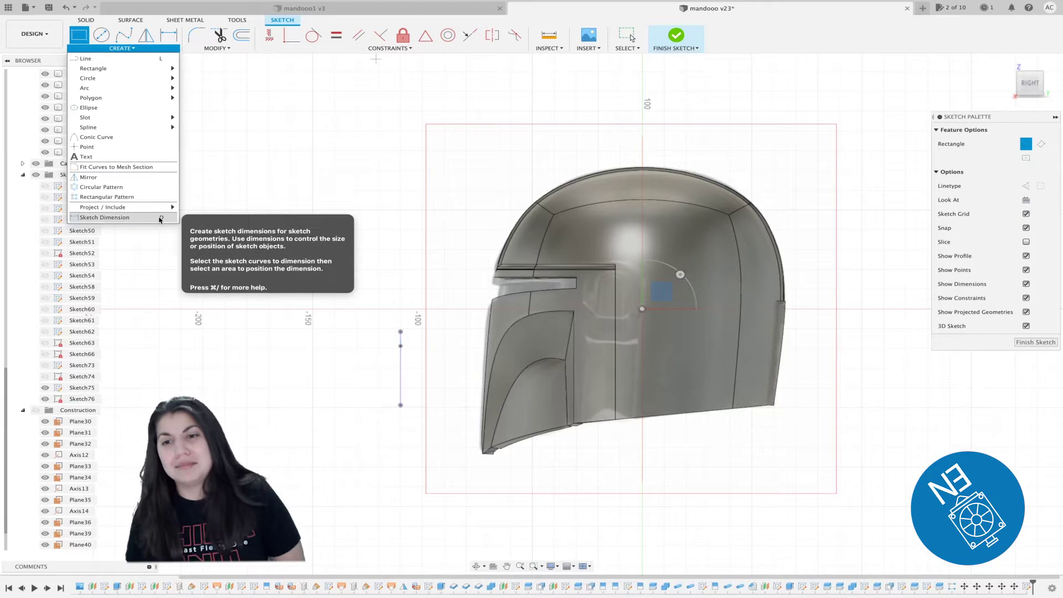
{"action": "mouse_move", "coordinate": [138, 207]}
{"action": "left_click", "coordinate": [193, 208]}
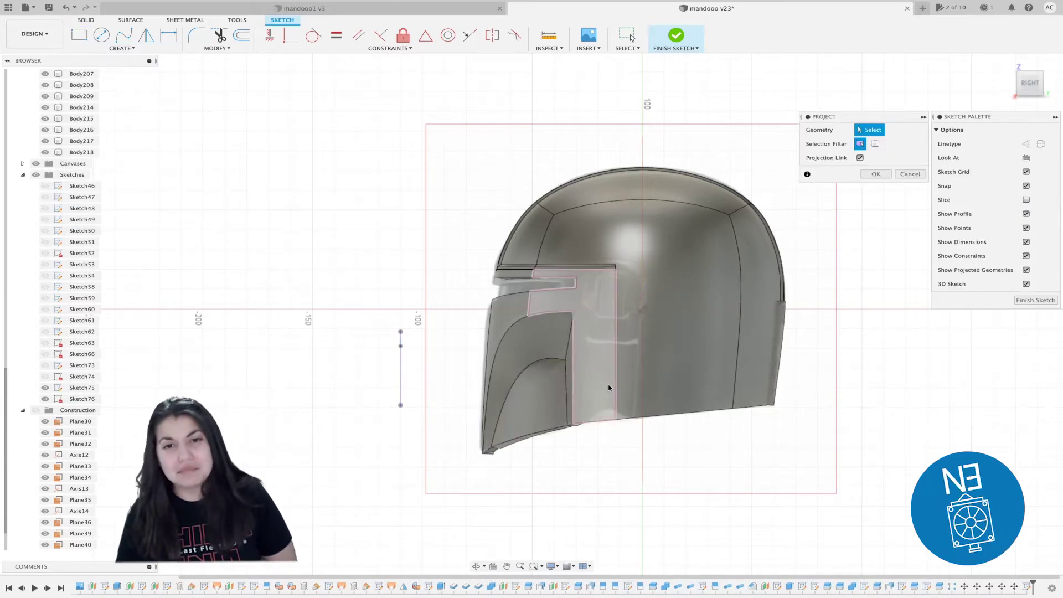
{"action": "left_click", "coordinate": [610, 387]}
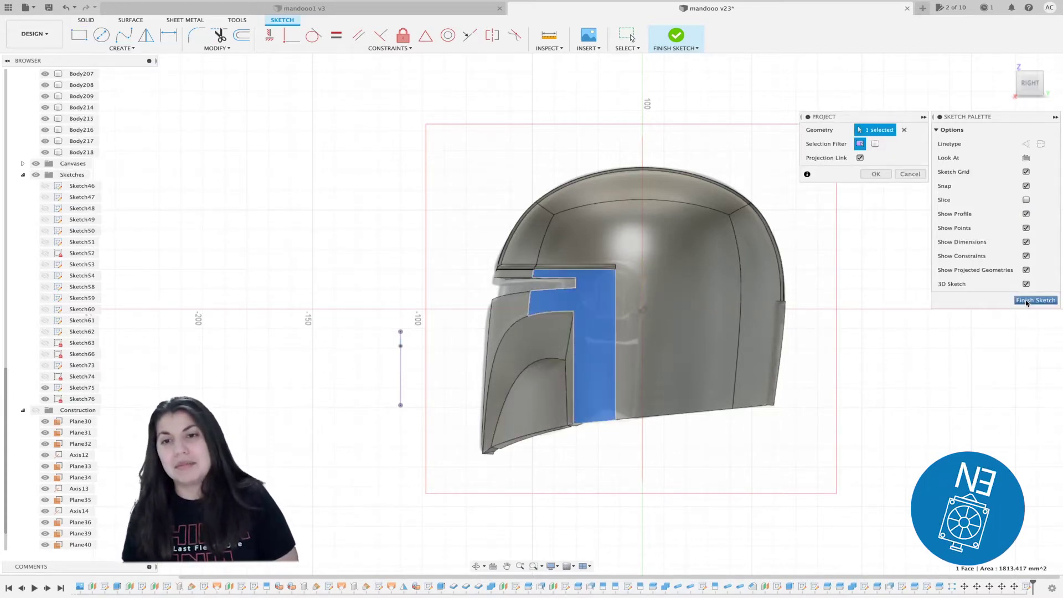
{"action": "left_click", "coordinate": [876, 174]}
{"action": "scroll", "coordinate": [577, 306], "scroll_direction": "up", "scroll_amount": 5}
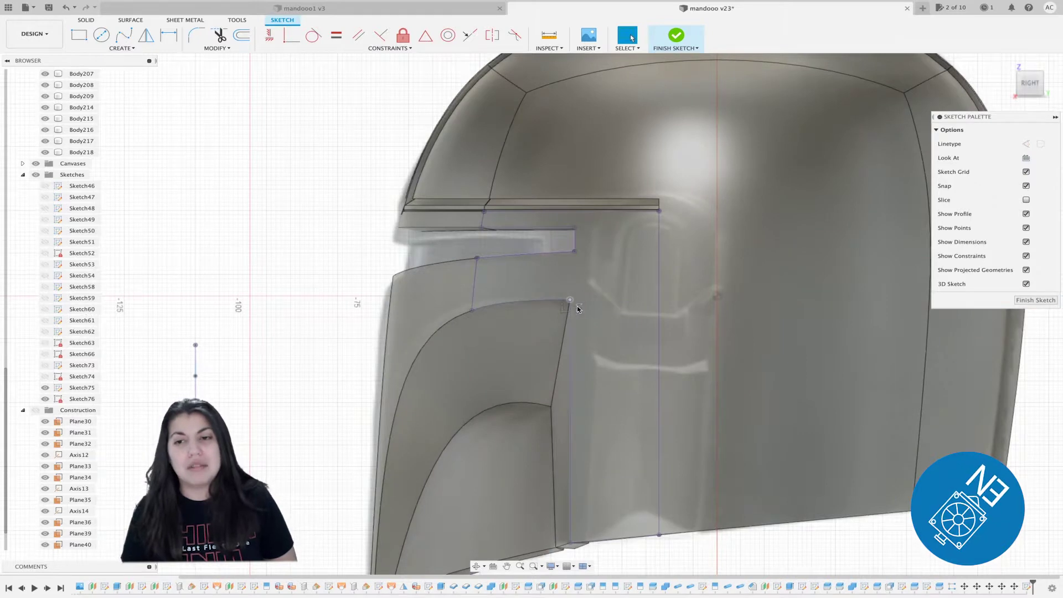
- Hide the bodies and draw a two-point rectangle around the ear piece on the reference image, reaching down to the helmet's lower edge
{"action": "scroll", "coordinate": [44, 152], "scroll_direction": "up", "scroll_amount": 7}
{"action": "left_click", "coordinate": [36, 118]}
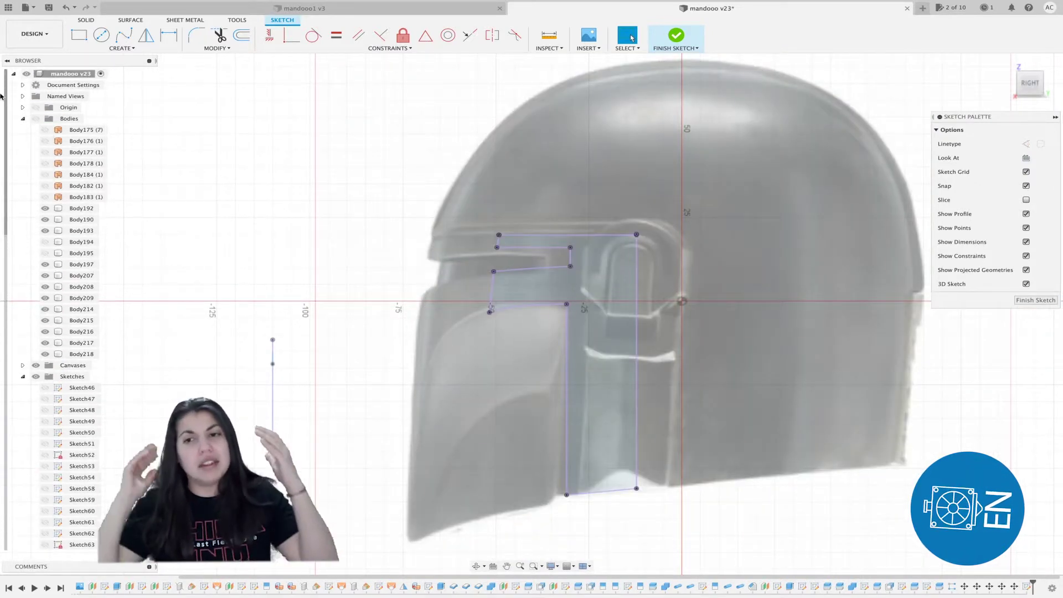
{"action": "left_click", "coordinate": [80, 37]}
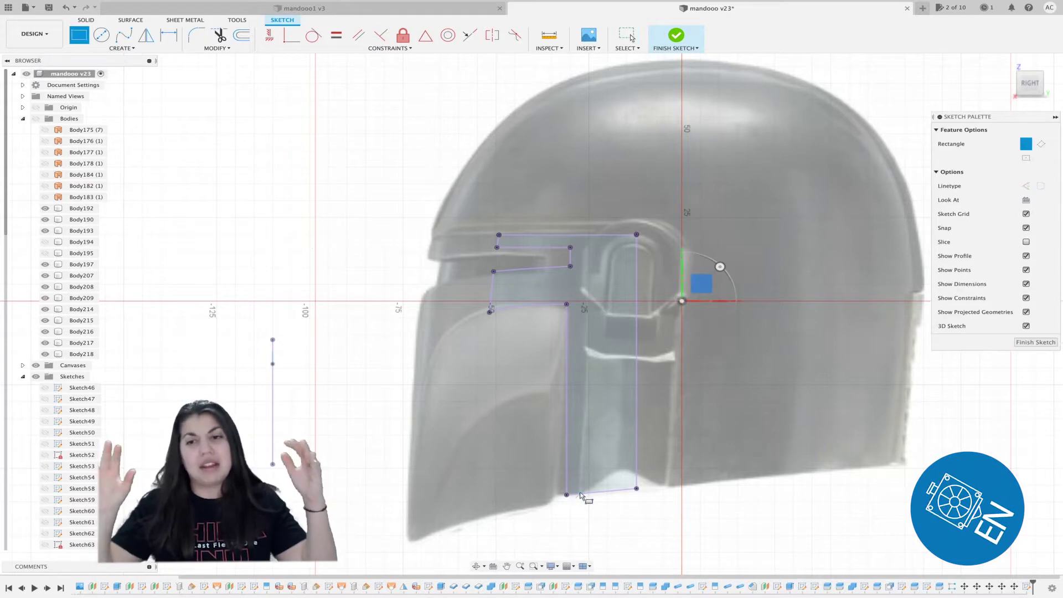
{"action": "left_click", "coordinate": [581, 495]}
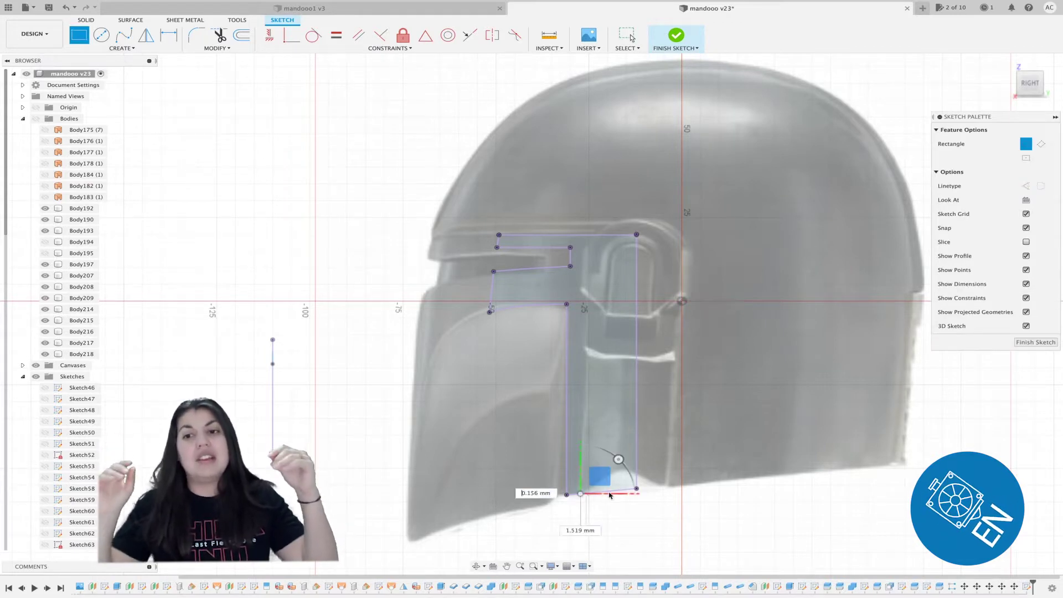
{"action": "left_click", "coordinate": [681, 222]}
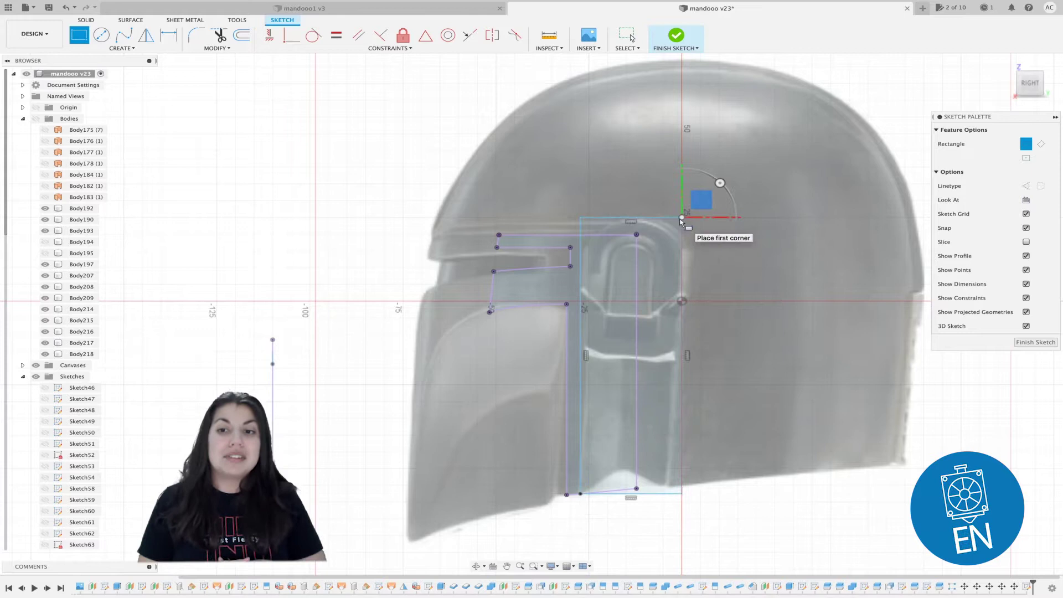
{"action": "key", "text": "Escape"}
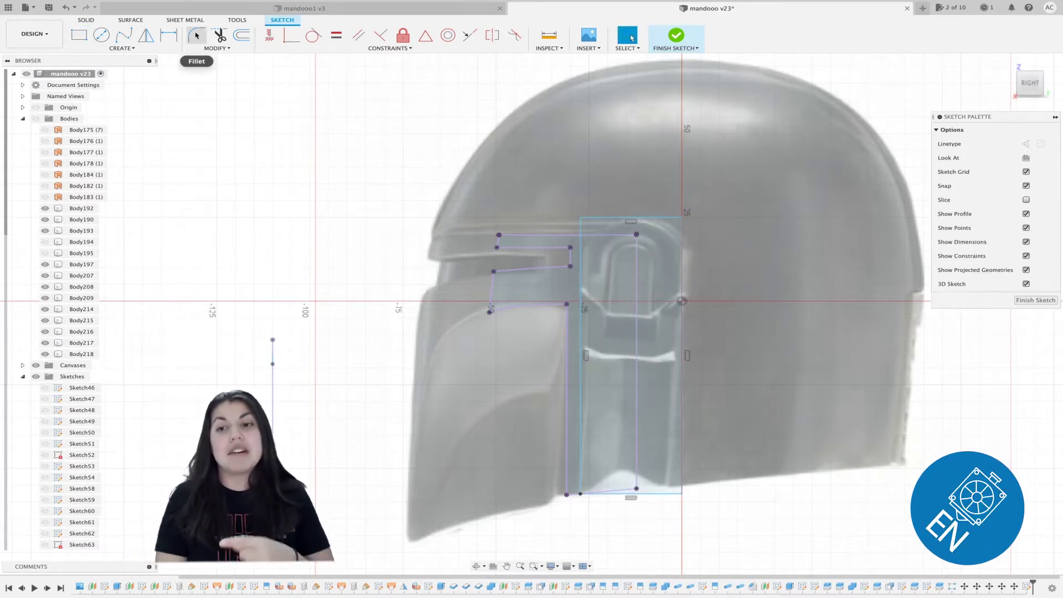
- Fillet both upper corners of the ear-piece rectangle with a 12.5 mm radius
{"action": "left_click", "coordinate": [581, 219]}
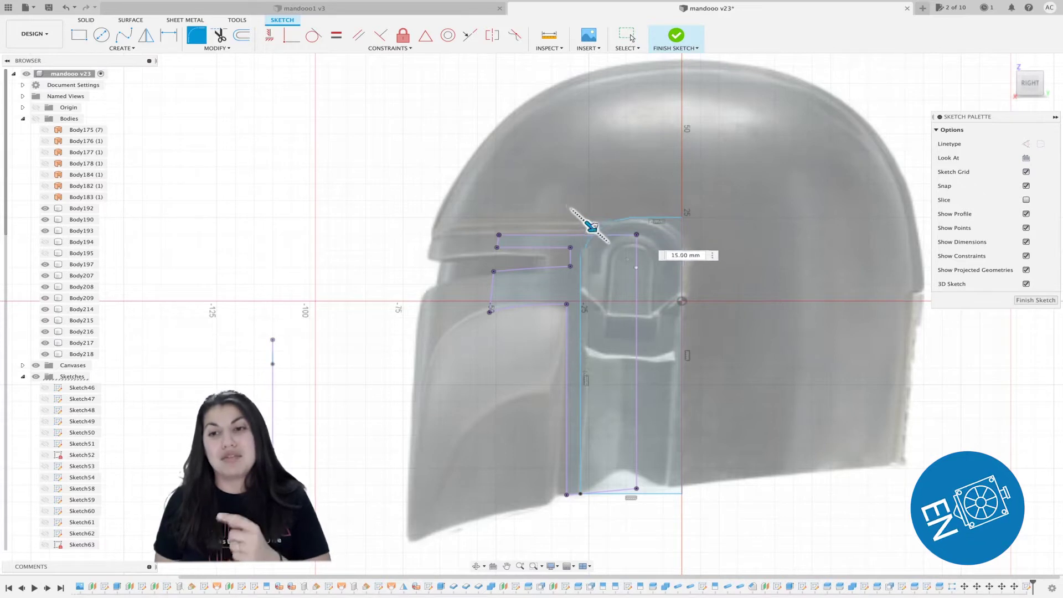
{"action": "left_click", "coordinate": [682, 219]}
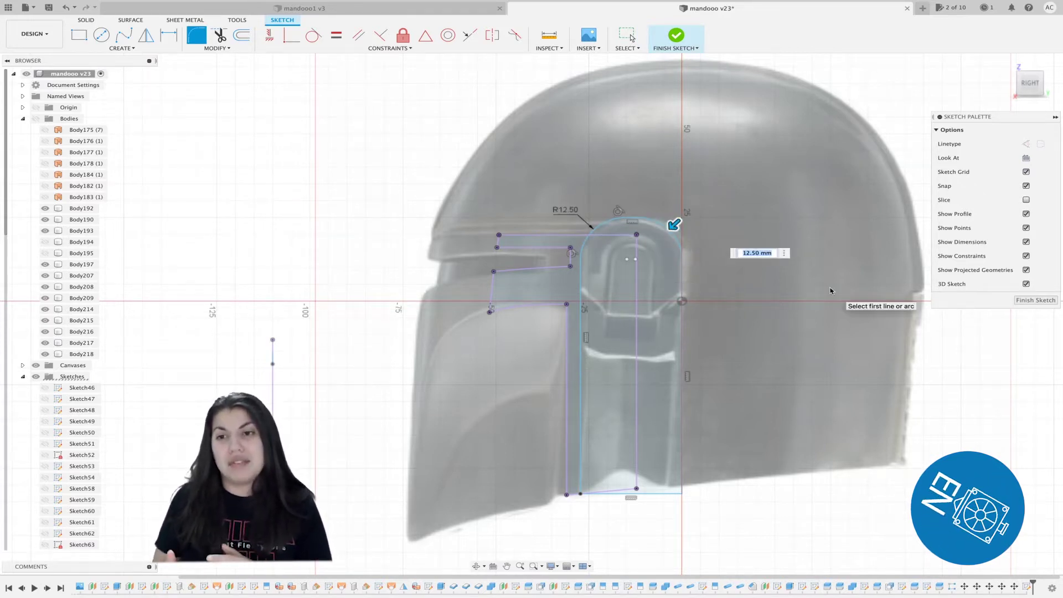
{"action": "key", "text": "Return"}
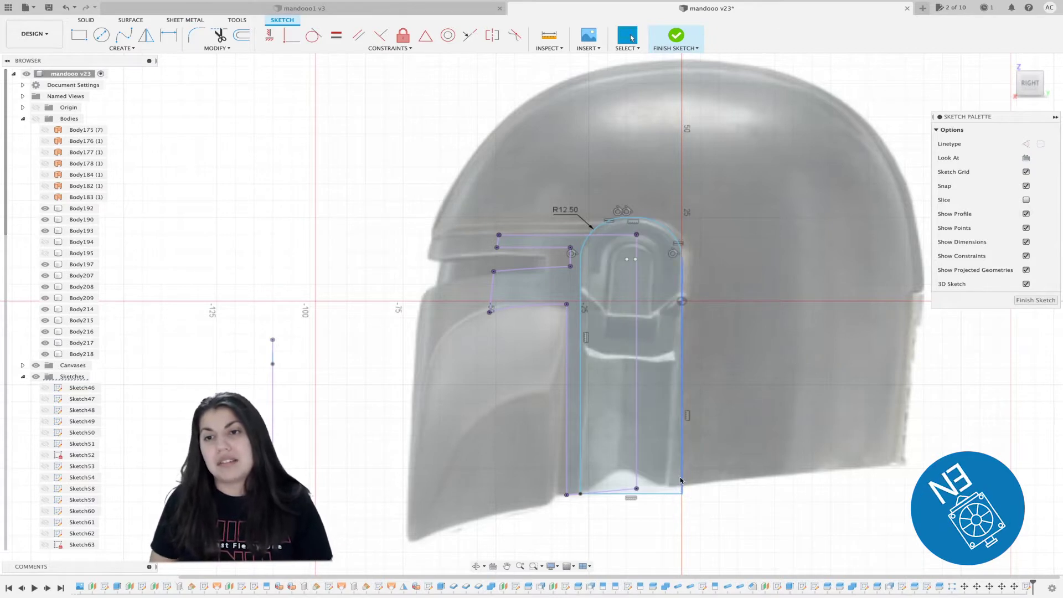
- Finish the sketch and make the bodies and sketches visible again
{"action": "left_click", "coordinate": [1019, 303]}
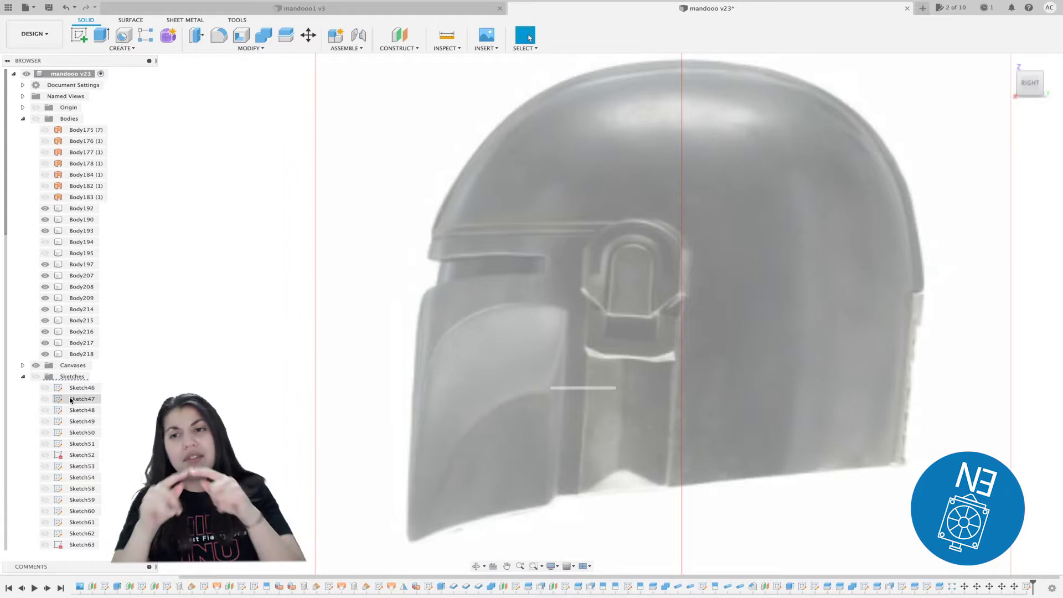
{"action": "left_click", "coordinate": [35, 119]}
{"action": "scroll", "coordinate": [35, 357], "scroll_direction": "down", "scroll_amount": 1}
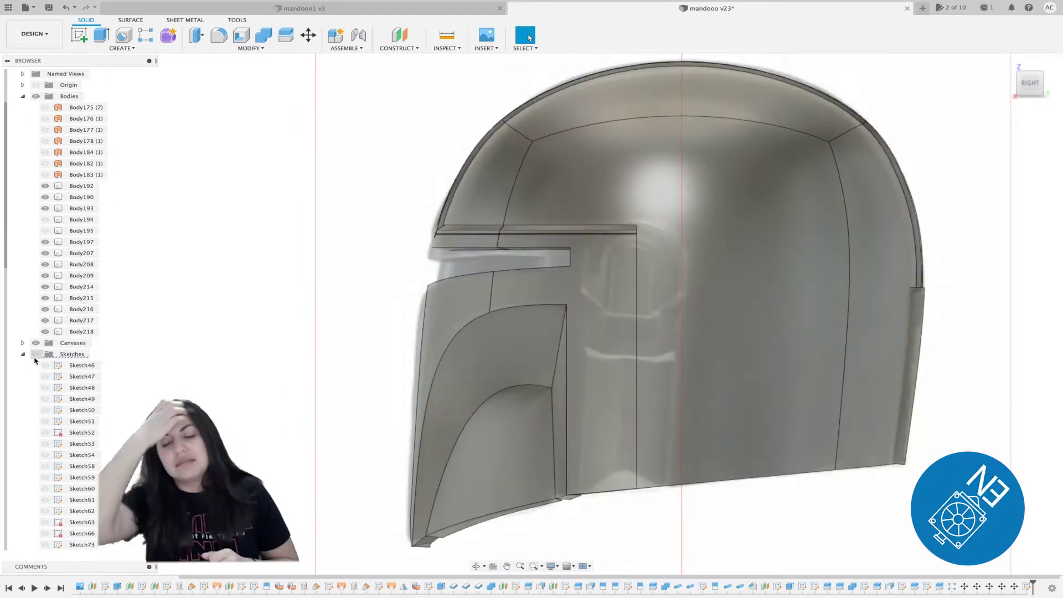
{"action": "left_click", "coordinate": [35, 354]}
{"action": "scroll", "coordinate": [36, 357], "scroll_direction": "down", "scroll_amount": 4}
- Extrude both regions of the arched ear-piece profile as a new body, using two sides with distances of 75 mm and -65 mm
{"action": "key", "text": "e"}
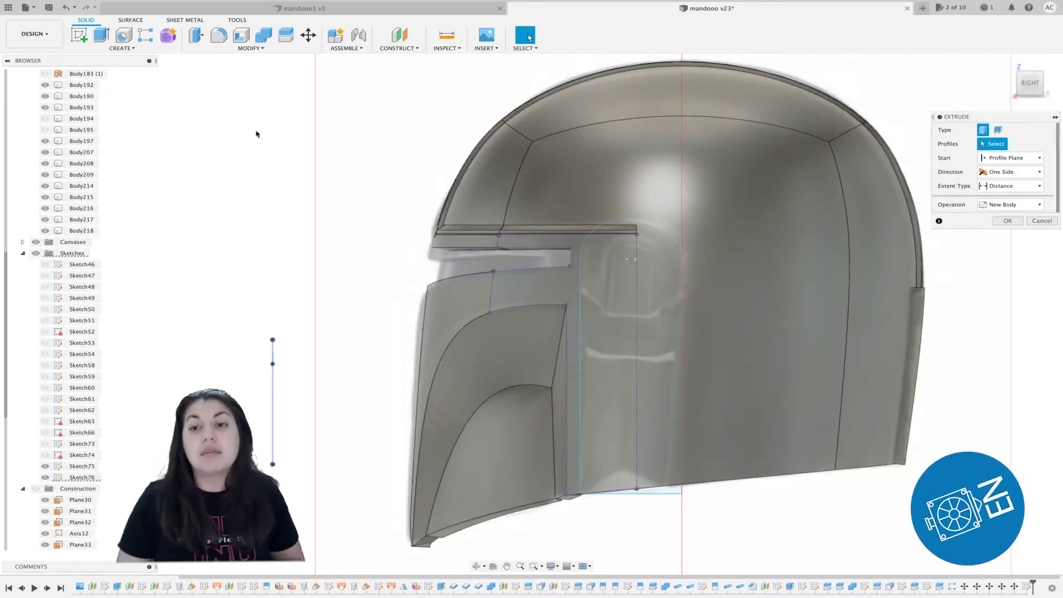
{"action": "left_click", "coordinate": [660, 288]}
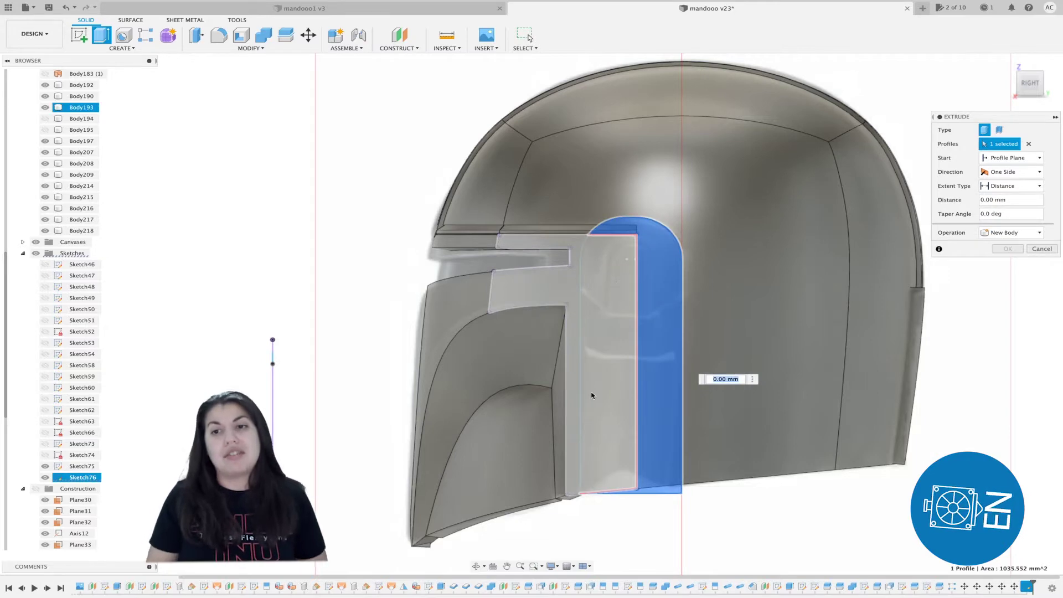
{"action": "left_click_drag", "start_coordinate": [1032, 84], "coordinate": [1023, 86]}
{"action": "left_click", "coordinate": [611, 472]}
{"action": "left_click_drag", "start_coordinate": [609, 366], "coordinate": [467, 408]}
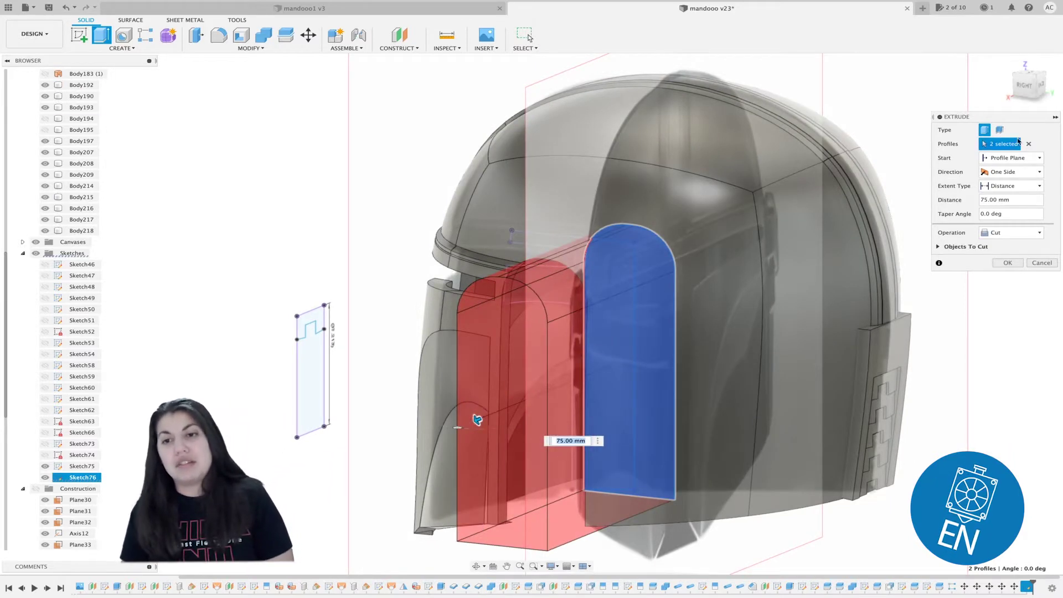
{"action": "left_click", "coordinate": [1012, 232]}
{"action": "left_click", "coordinate": [997, 276]}
{"action": "left_click", "coordinate": [1013, 172]}
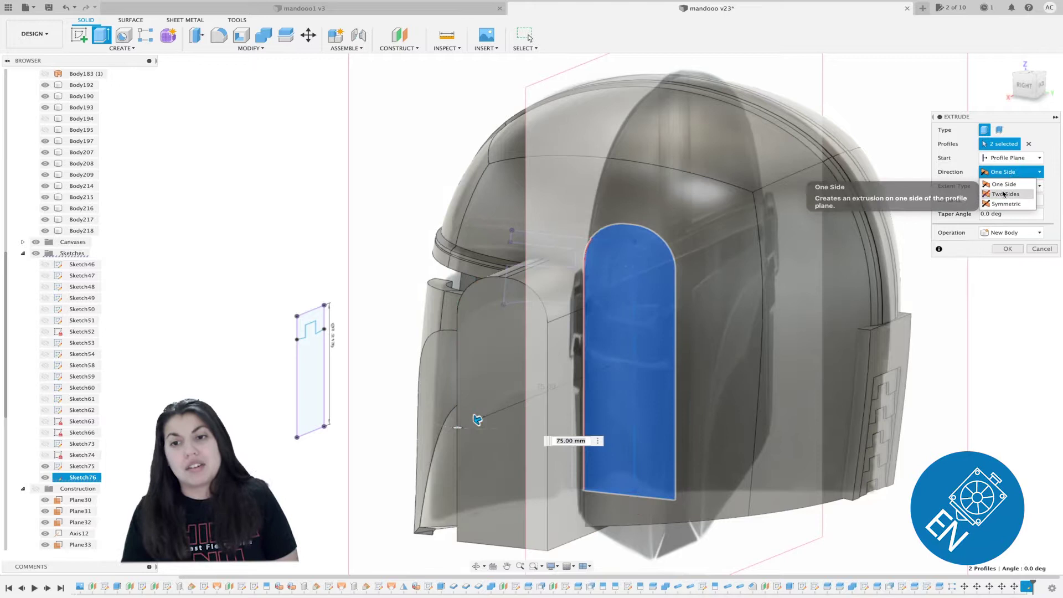
{"action": "left_click", "coordinate": [1003, 191]}
{"action": "left_click_drag", "start_coordinate": [618, 364], "coordinate": [516, 429]}
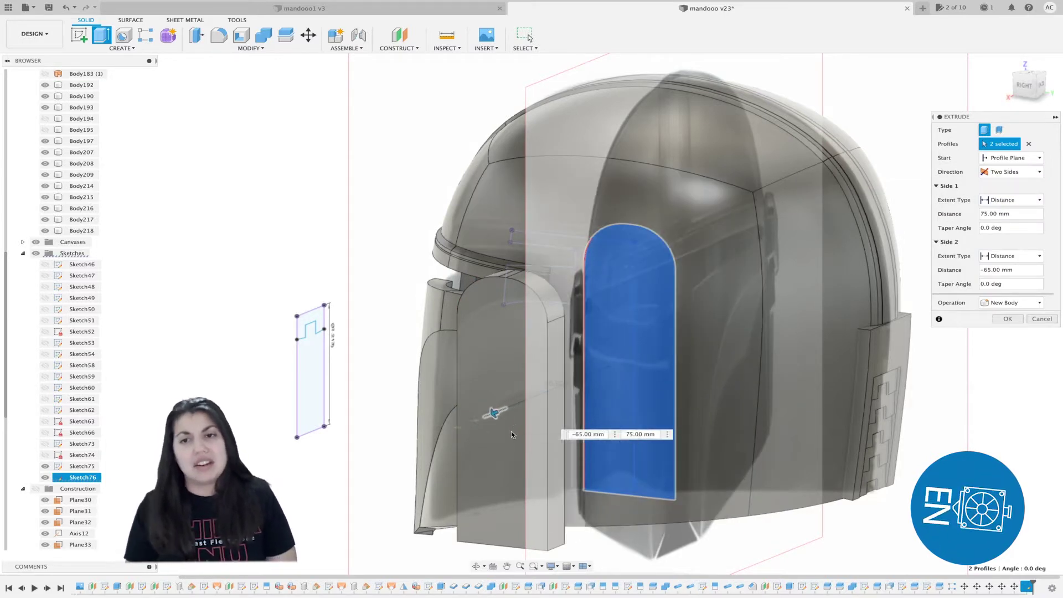
{"action": "left_click", "coordinate": [1008, 319]}
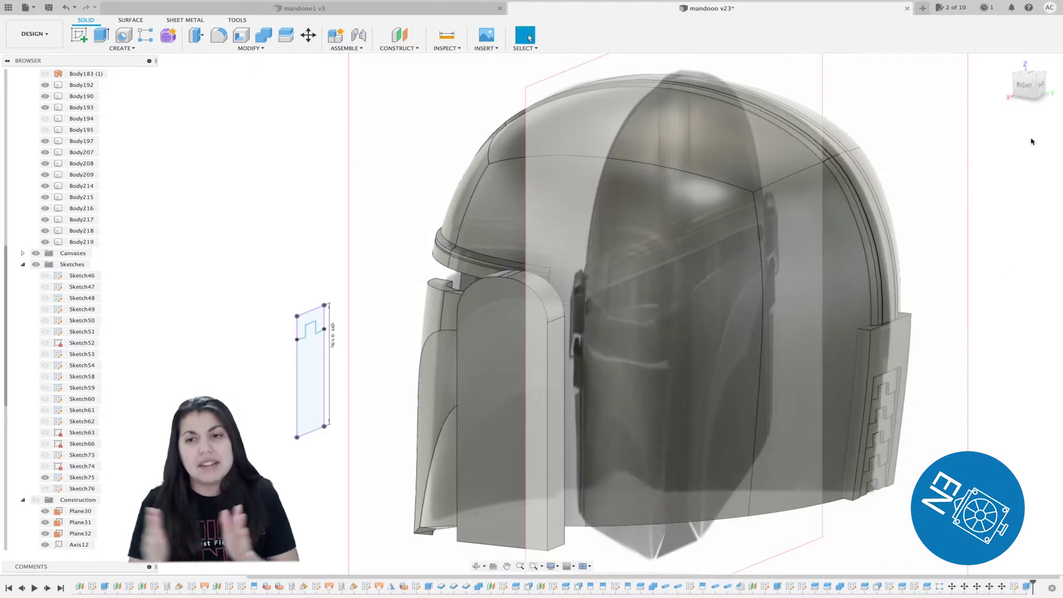
- Create an offset plane on the rear-facing flat side of the arched ear block
{"action": "left_click", "coordinate": [1025, 85]}
{"action": "left_click", "coordinate": [398, 48]}
{"action": "left_click", "coordinate": [405, 60]}
{"action": "left_click_drag", "start_coordinate": [1034, 83], "coordinate": [1016, 83]}
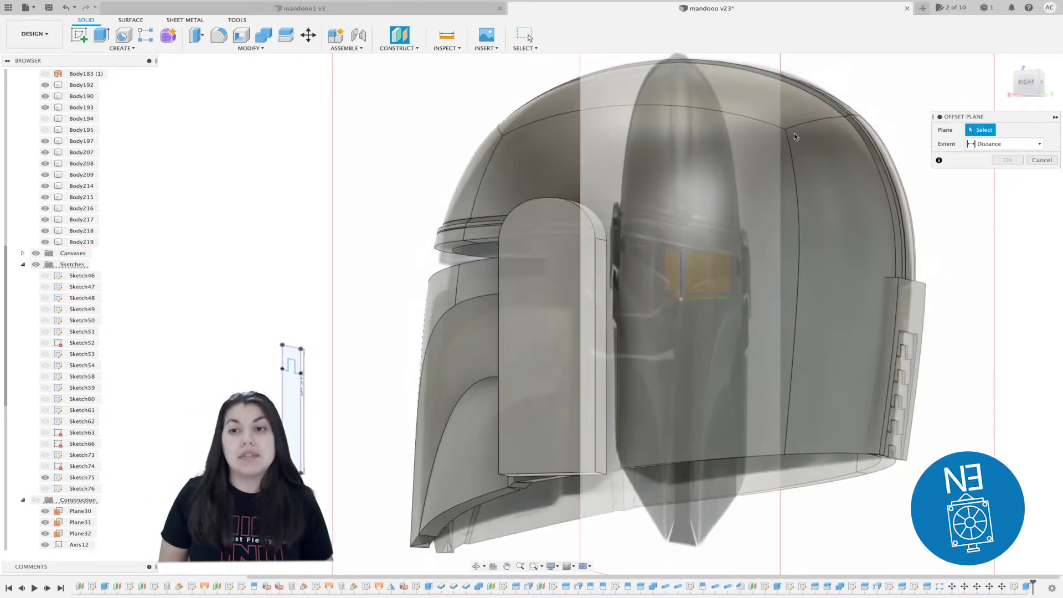
{"action": "left_click", "coordinate": [1015, 84]}
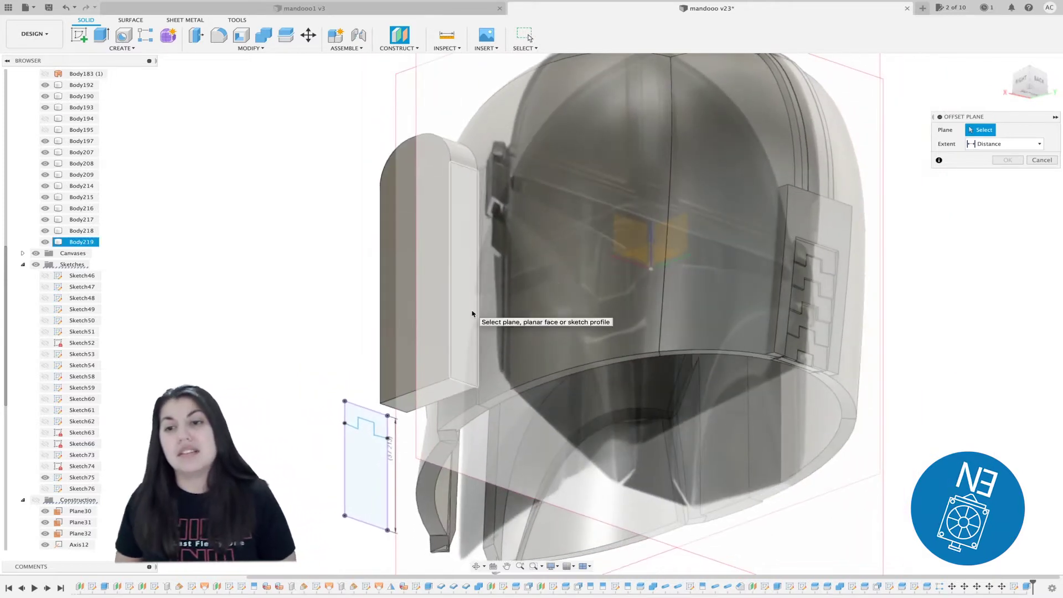
{"action": "left_click", "coordinate": [473, 314]}
{"action": "left_click", "coordinate": [1009, 174]}
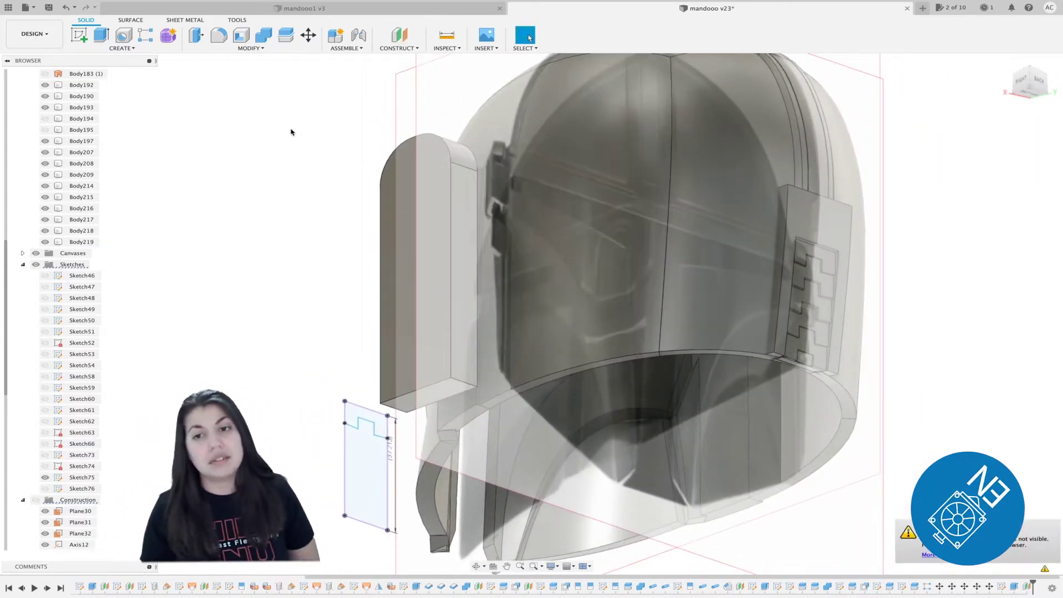
- Create an offset plane at 0 mm distance on the bottom face of the arched ear block
{"action": "left_click", "coordinate": [393, 36]}
{"action": "left_click", "coordinate": [429, 395]}
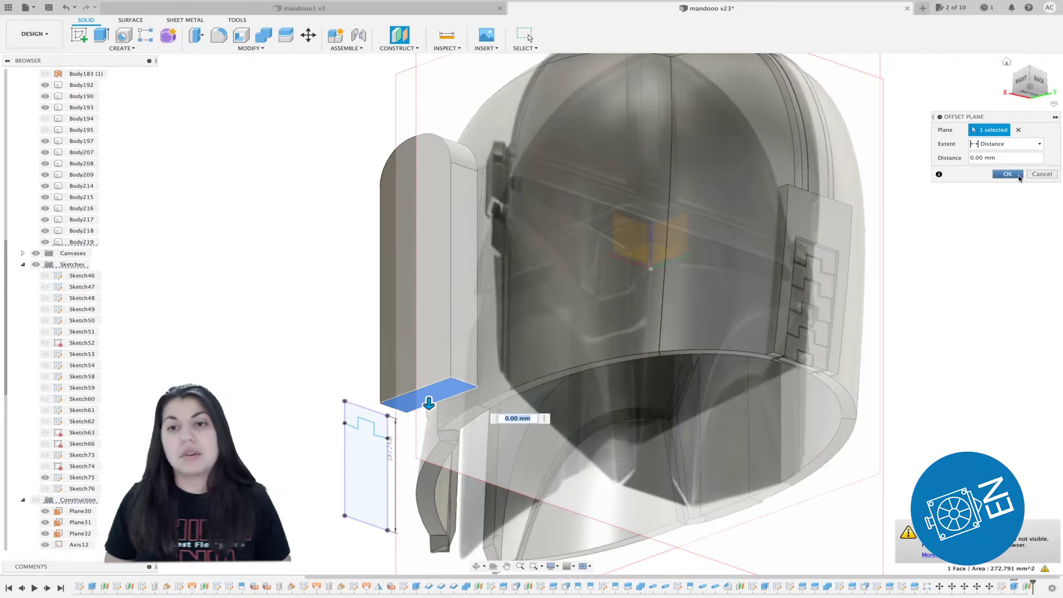
{"action": "left_click", "coordinate": [1018, 175]}
- Show the construction geometry and hide the older planes and axes from Plane30 through Plane40
{"action": "left_click", "coordinate": [1019, 78]}
{"action": "left_click_drag", "start_coordinate": [1023, 69], "coordinate": [1024, 33]}
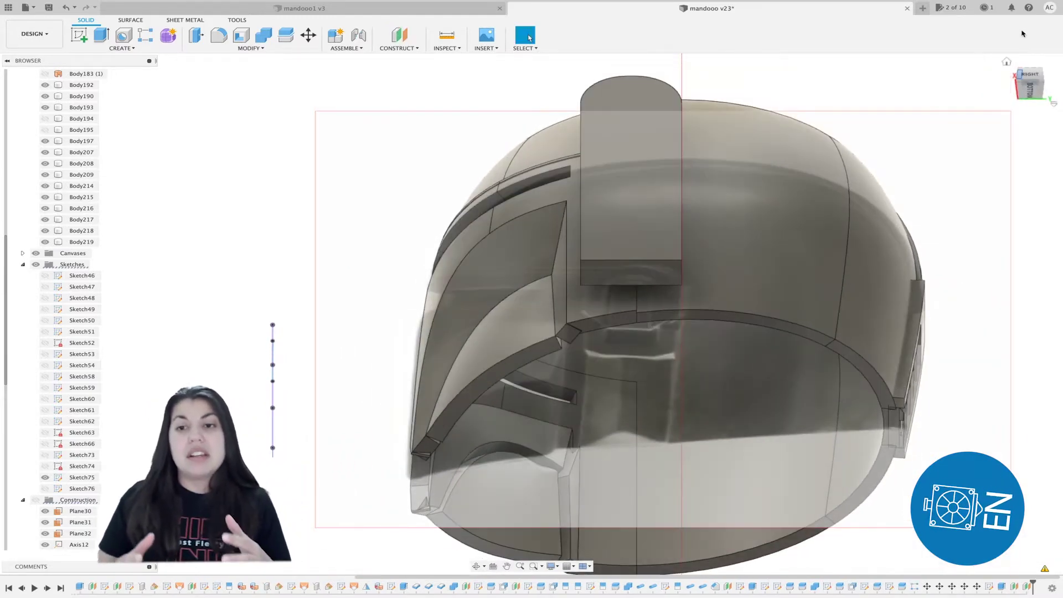
{"action": "left_click", "coordinate": [78, 512]}
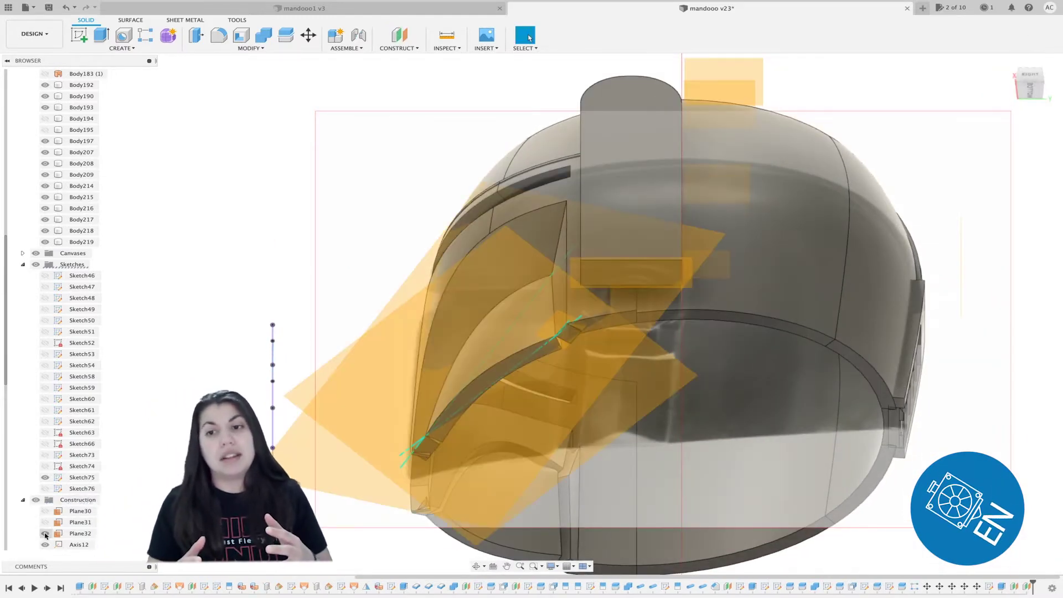
{"action": "scroll", "coordinate": [47, 546], "scroll_direction": "down", "scroll_amount": 5}
{"action": "left_click", "coordinate": [45, 454]}
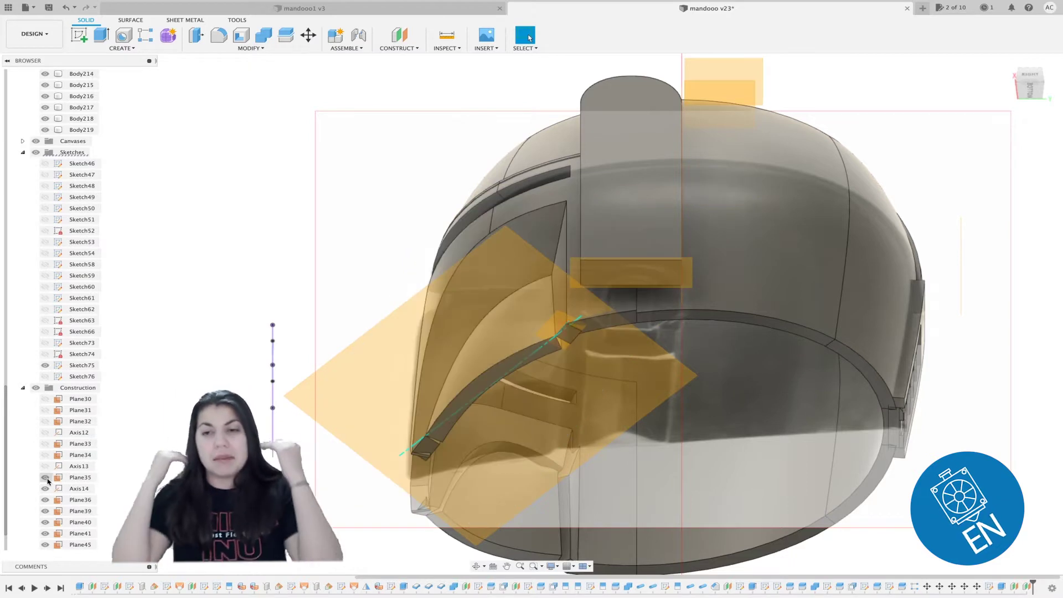
{"action": "left_click", "coordinate": [45, 477]}
{"action": "left_click", "coordinate": [46, 489]}
{"action": "left_click", "coordinate": [45, 500]}
{"action": "left_click", "coordinate": [46, 512]}
{"action": "left_click", "coordinate": [45, 523]}
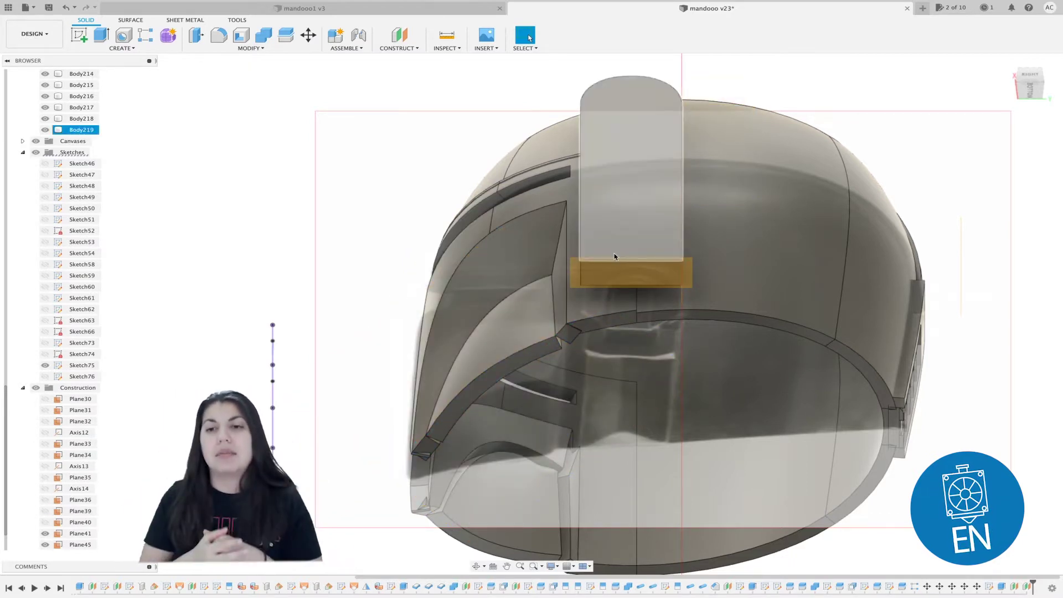
- Start a sketch on the arched block's bottom plane and draw a line from a helmet-side corner to the opposite edge's midpoint
{"action": "left_click", "coordinate": [79, 36]}
{"action": "left_click", "coordinate": [622, 264]}
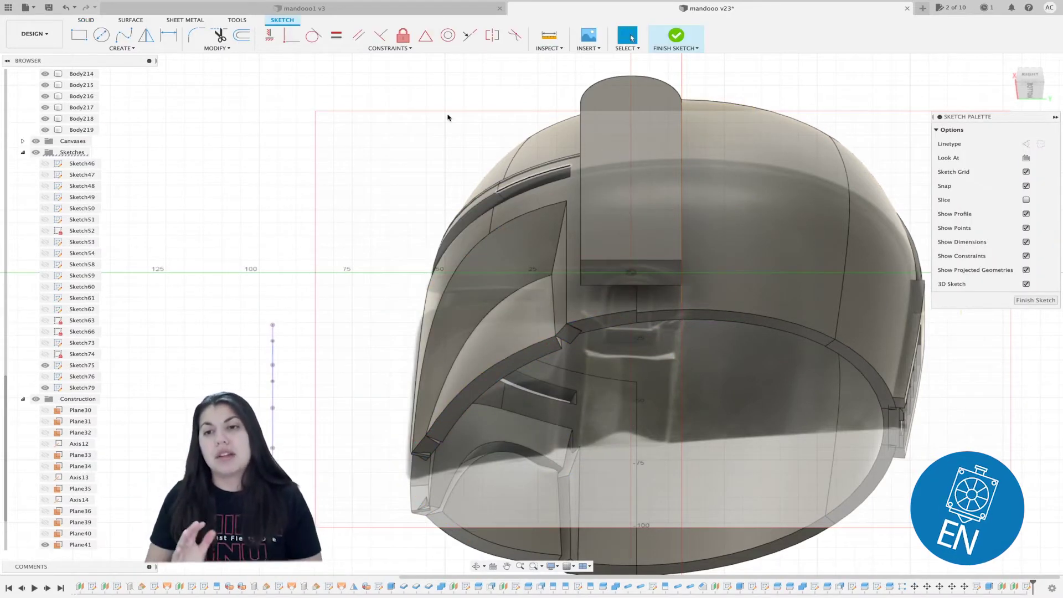
{"action": "key", "text": "l"}
{"action": "left_click", "coordinate": [1030, 89]}
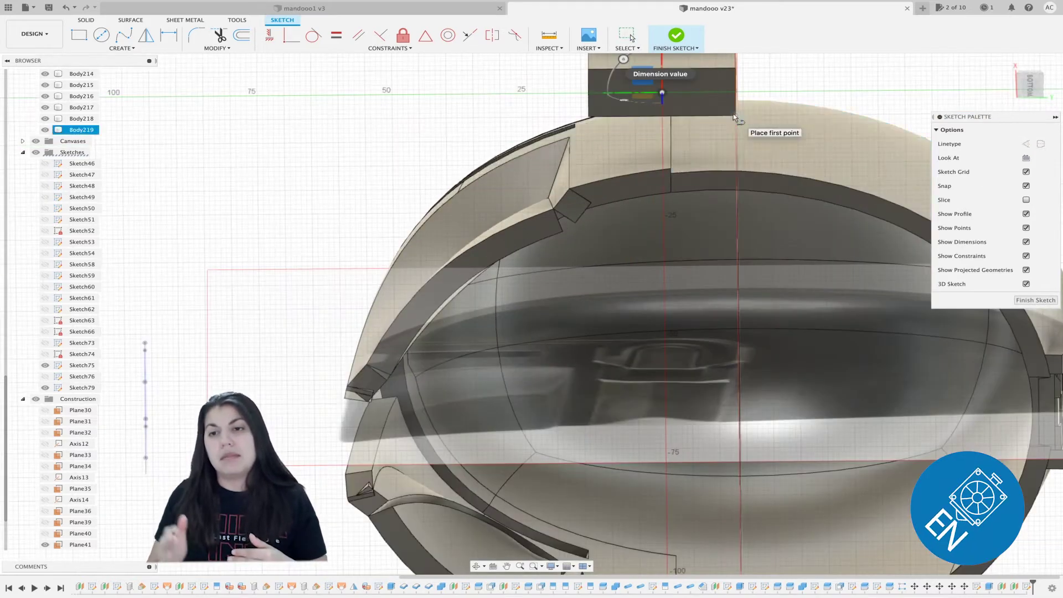
{"action": "left_click", "coordinate": [735, 116]}
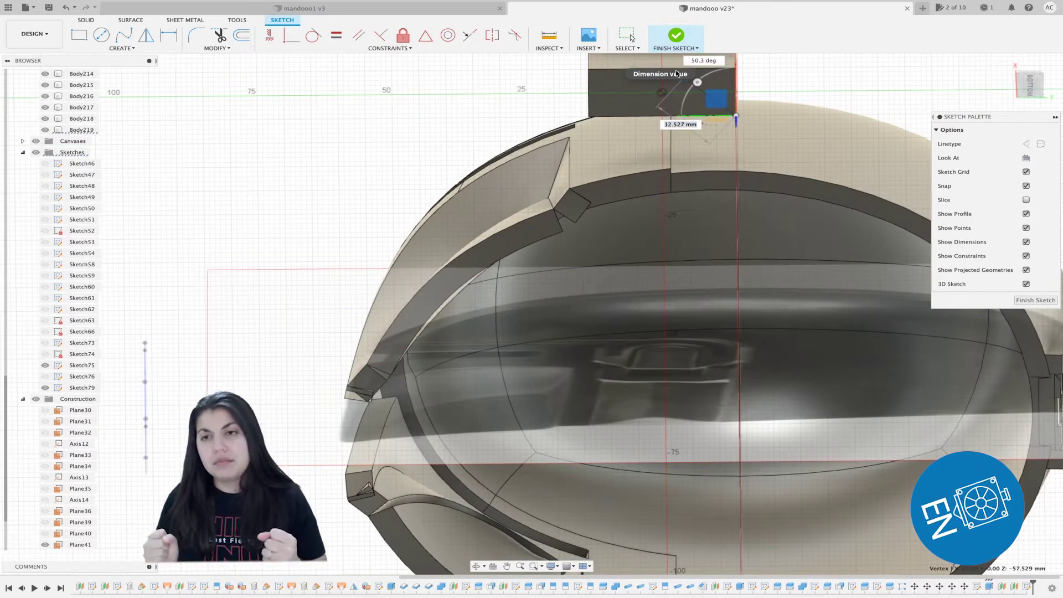
{"action": "scroll", "coordinate": [677, 78], "scroll_direction": "up", "scroll_amount": 2}
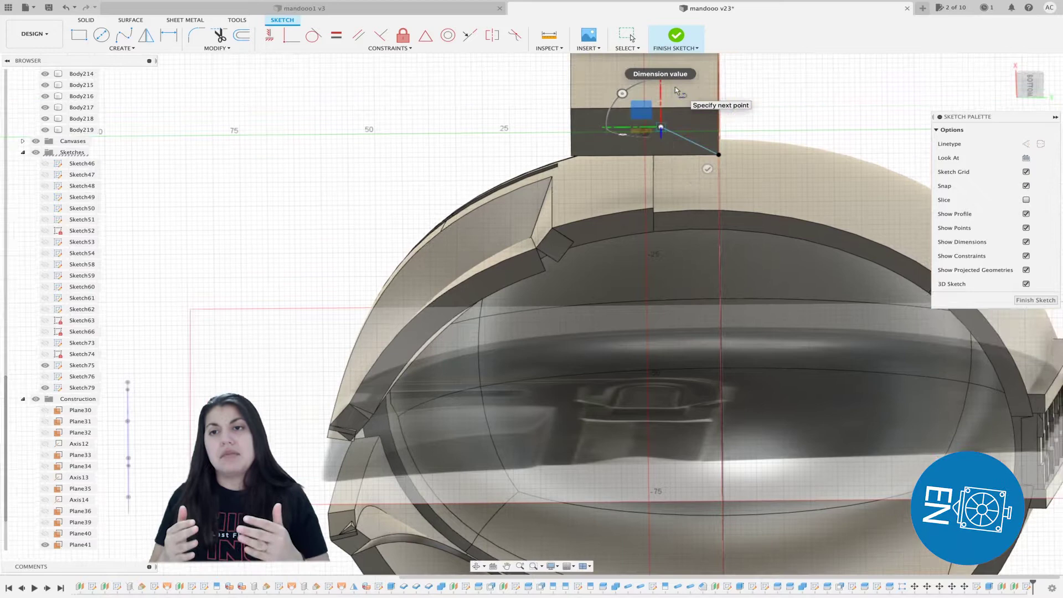
{"action": "middle_click_drag", "start_coordinate": [677, 87], "coordinate": [641, 115]}
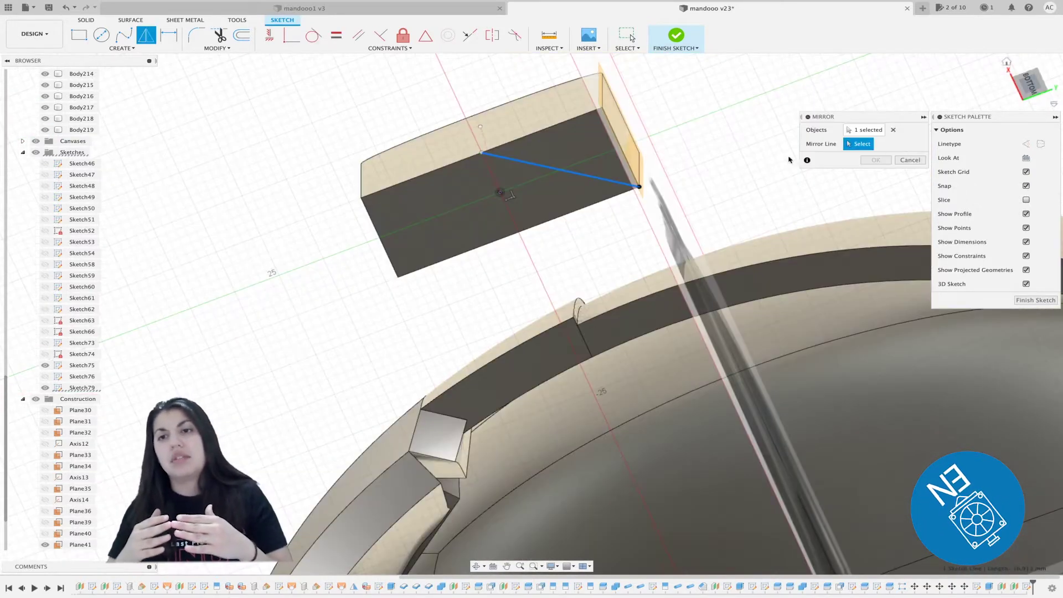
- Draw a construction centerline from the center of the block's bottom face out past the midpoint of its outer edge
{"action": "key", "text": "l"}
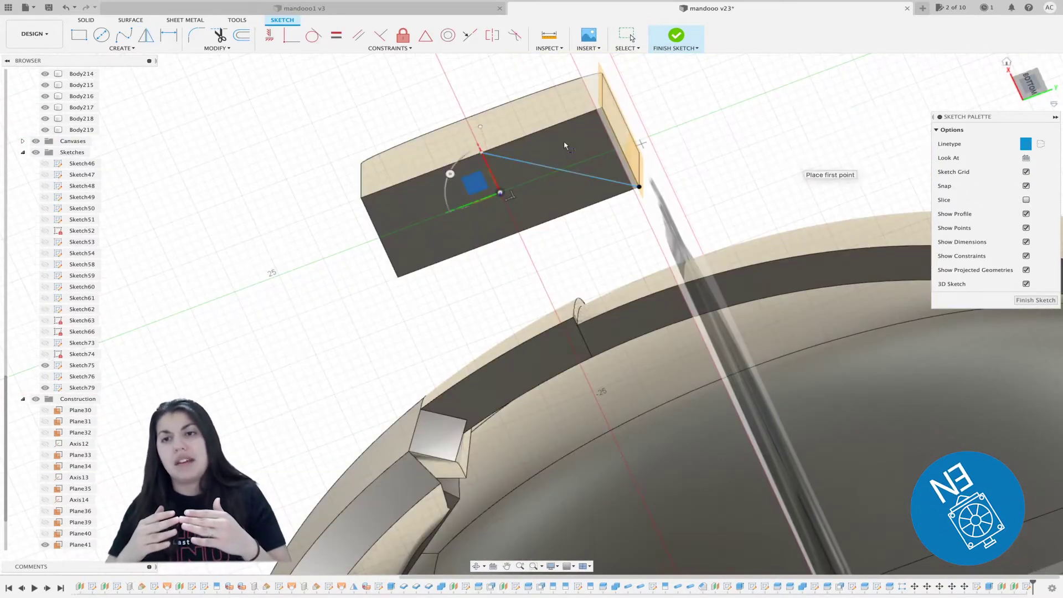
{"action": "left_click", "coordinate": [500, 193]}
{"action": "left_click", "coordinate": [453, 91]}
{"action": "left_click", "coordinate": [501, 133]}
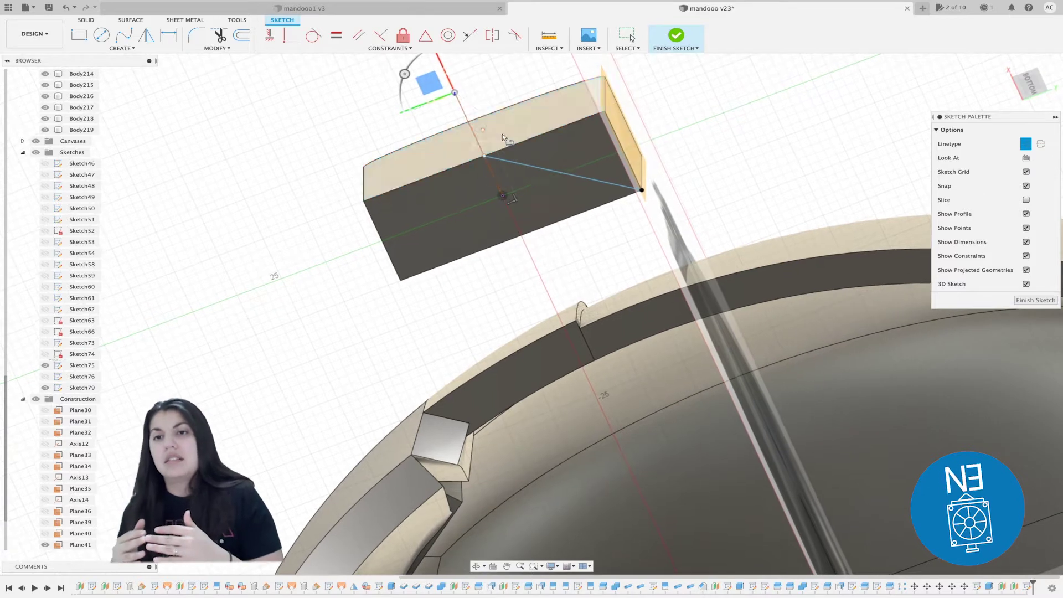
- Mirror the slanted line across the construction centerline to form the two sloping sides of a triangle
{"action": "left_click", "coordinate": [146, 35]}
{"action": "left_click", "coordinate": [512, 162]}
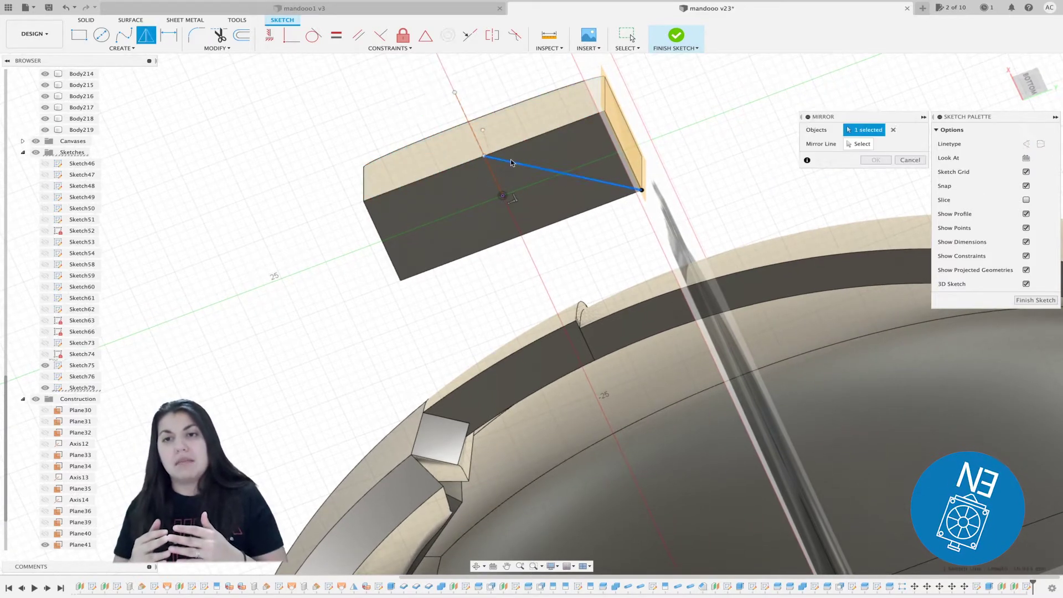
{"action": "left_click", "coordinate": [862, 144]}
{"action": "left_click", "coordinate": [461, 104]}
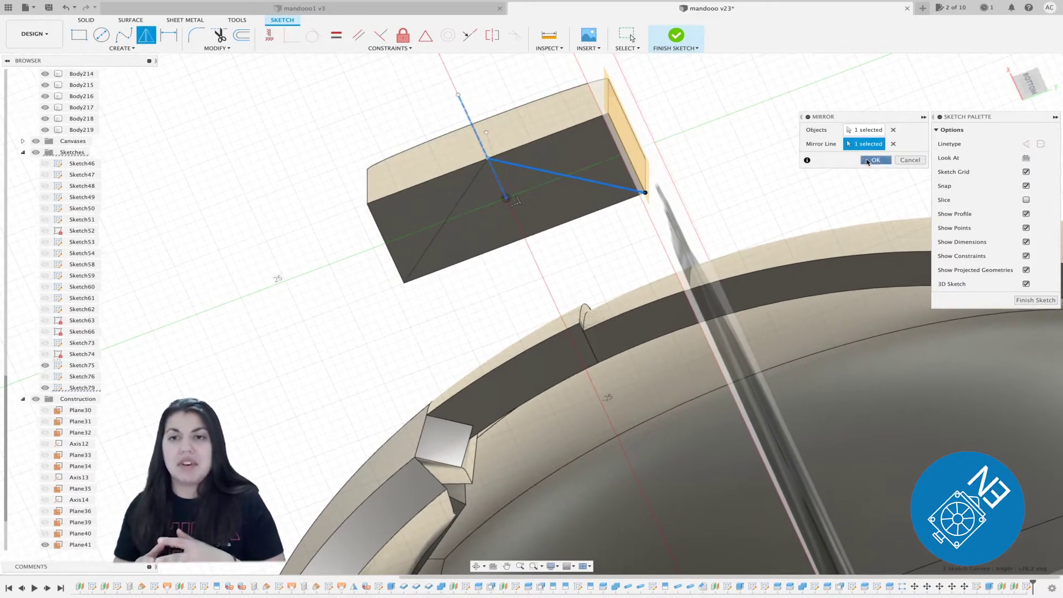
{"action": "left_click", "coordinate": [874, 160]}
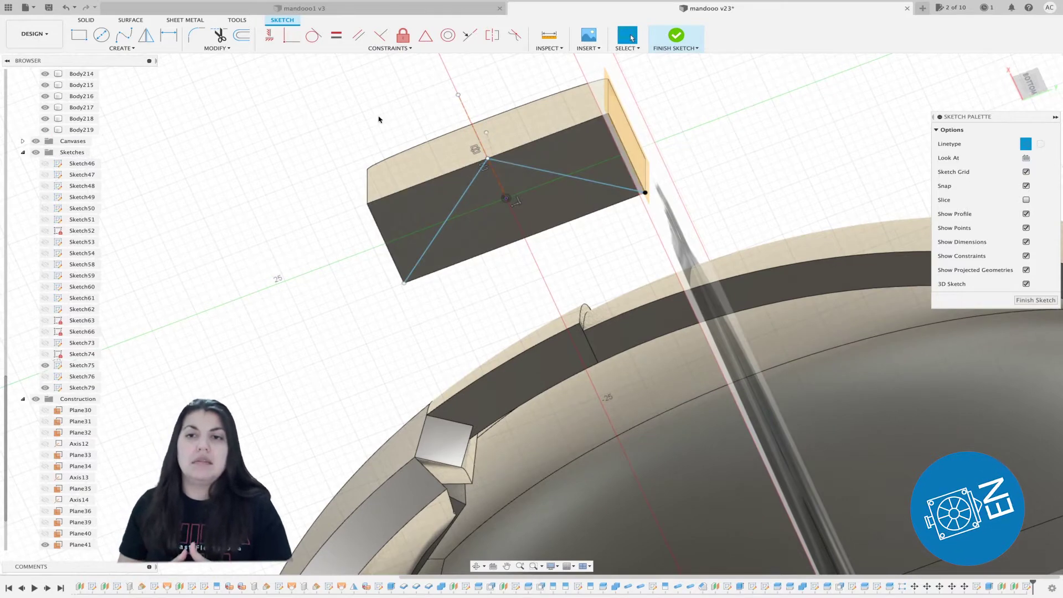
- Project the block's helmet-side bottom edge into the sketch
{"action": "left_click", "coordinate": [122, 48]}
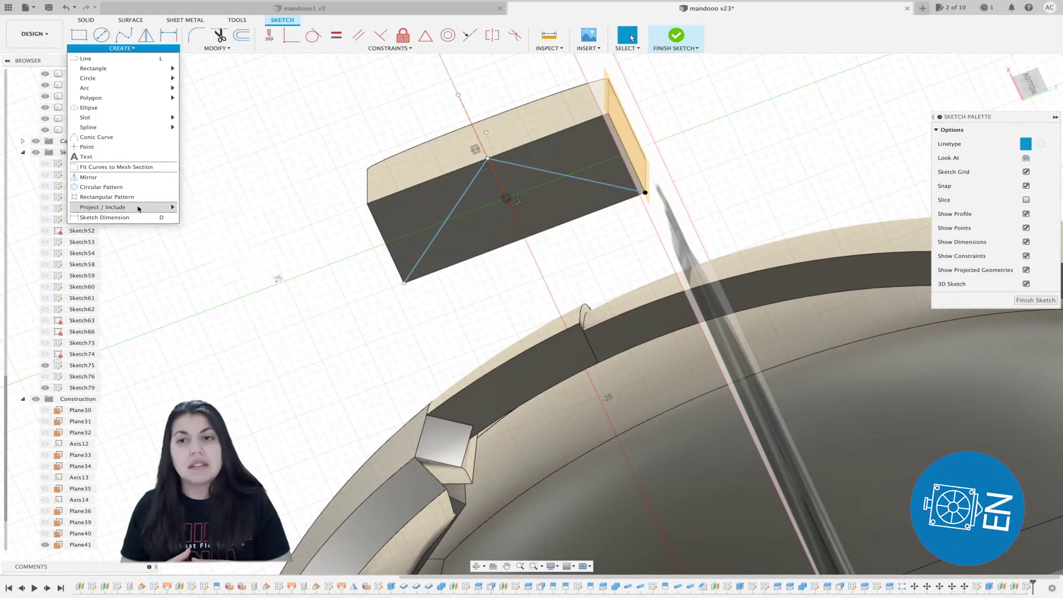
{"action": "left_click", "coordinate": [201, 206]}
{"action": "left_click", "coordinate": [460, 262]}
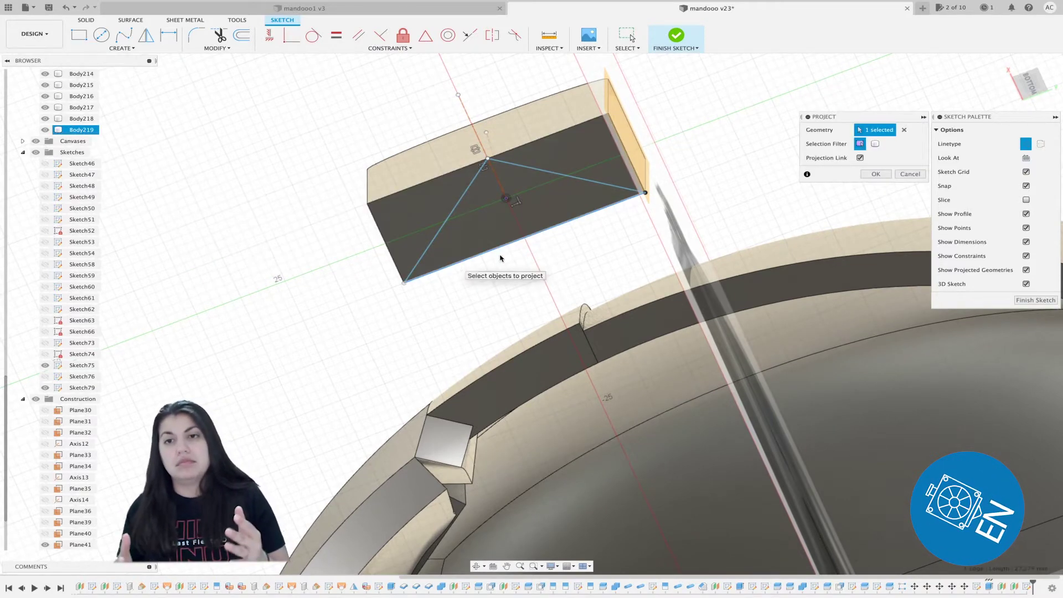
{"action": "left_click", "coordinate": [872, 177]}
- Draw a construction line between the two helmet-side corners to close the triangle's base
{"action": "key", "text": "l"}
{"action": "middle_click_drag", "start_coordinate": [672, 178], "coordinate": [635, 183]}
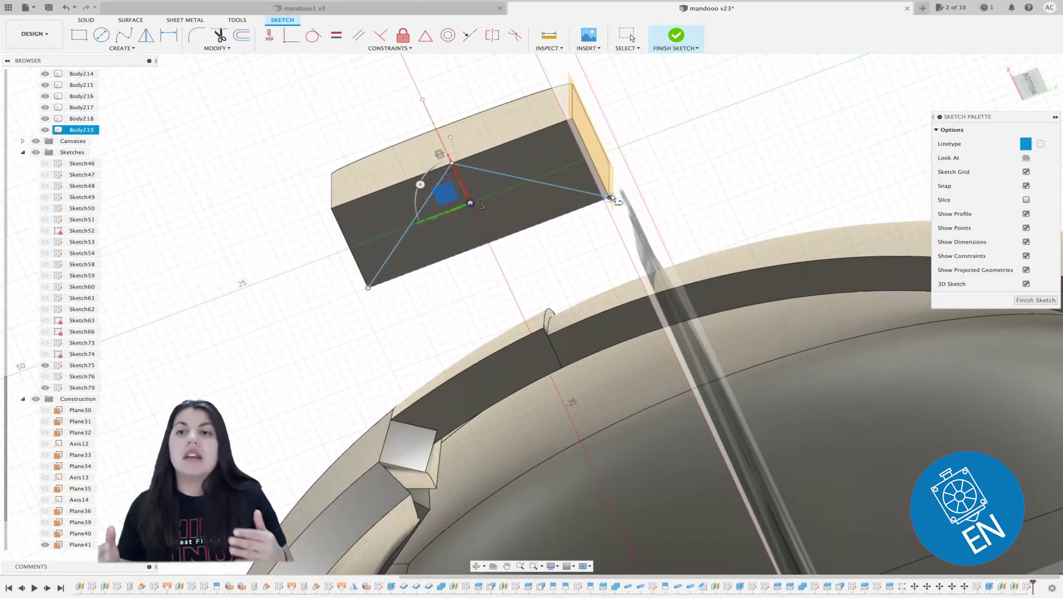
{"action": "left_click", "coordinate": [609, 198]}
{"action": "left_click", "coordinate": [367, 288]}
{"action": "scroll", "coordinate": [368, 290], "scroll_direction": "down", "scroll_amount": 1}
{"action": "middle_click_drag", "start_coordinate": [368, 290], "coordinate": [420, 264]}
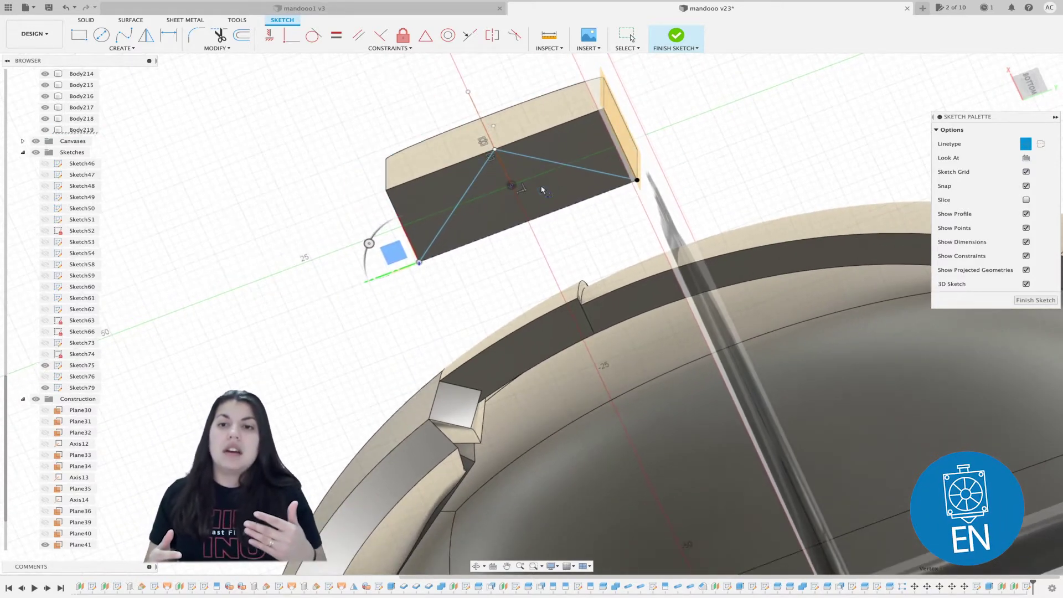
{"action": "key", "text": "Escape"}
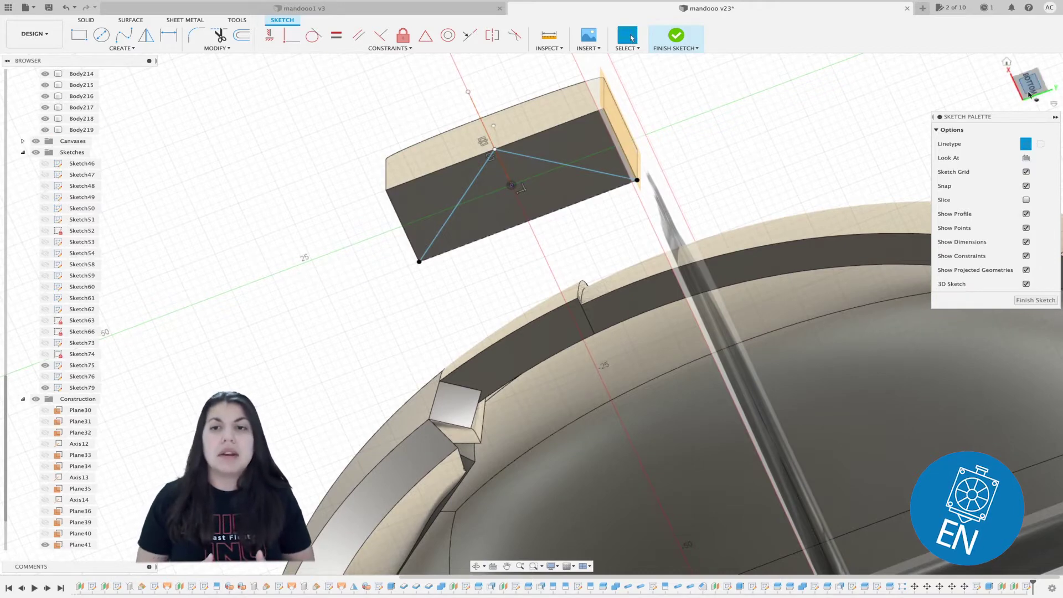
- Convert the triangle's base line from construction to normal geometry and finish the sketch
{"action": "left_click", "coordinate": [1029, 94]}
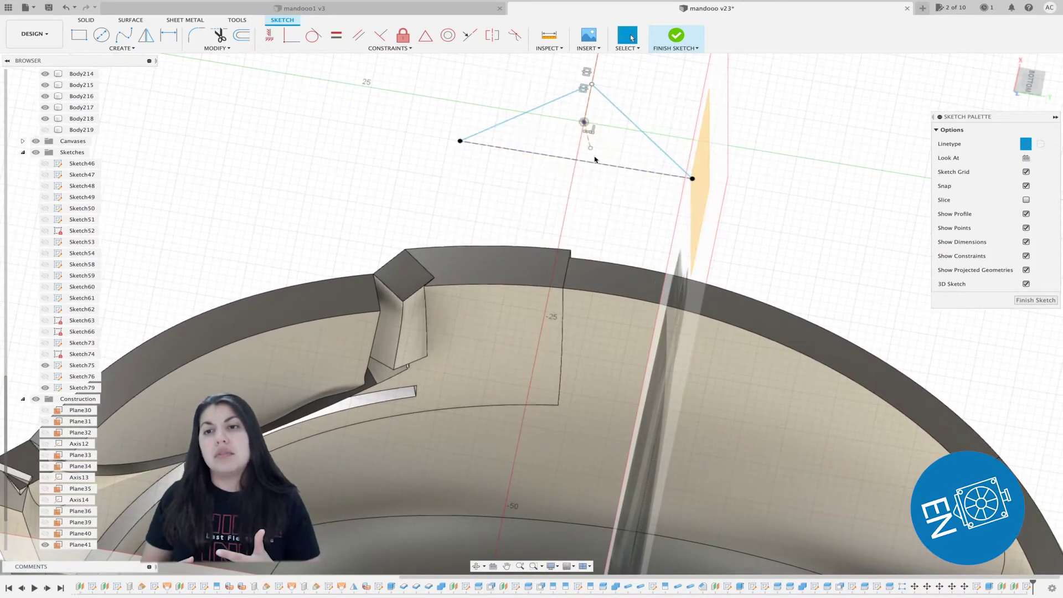
{"action": "left_click", "coordinate": [1027, 144]}
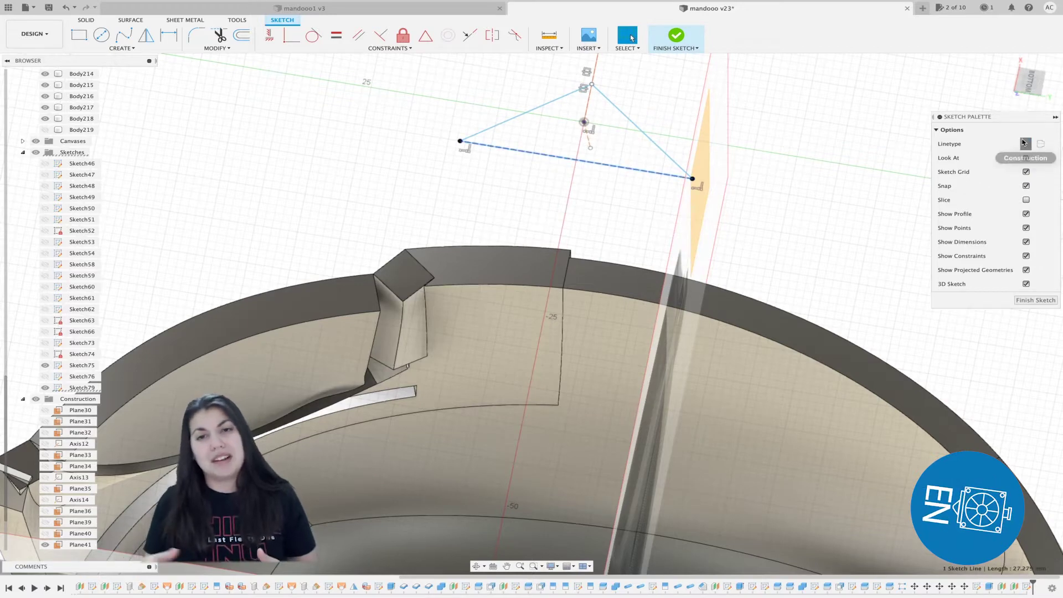
{"action": "left_click", "coordinate": [1041, 86]}
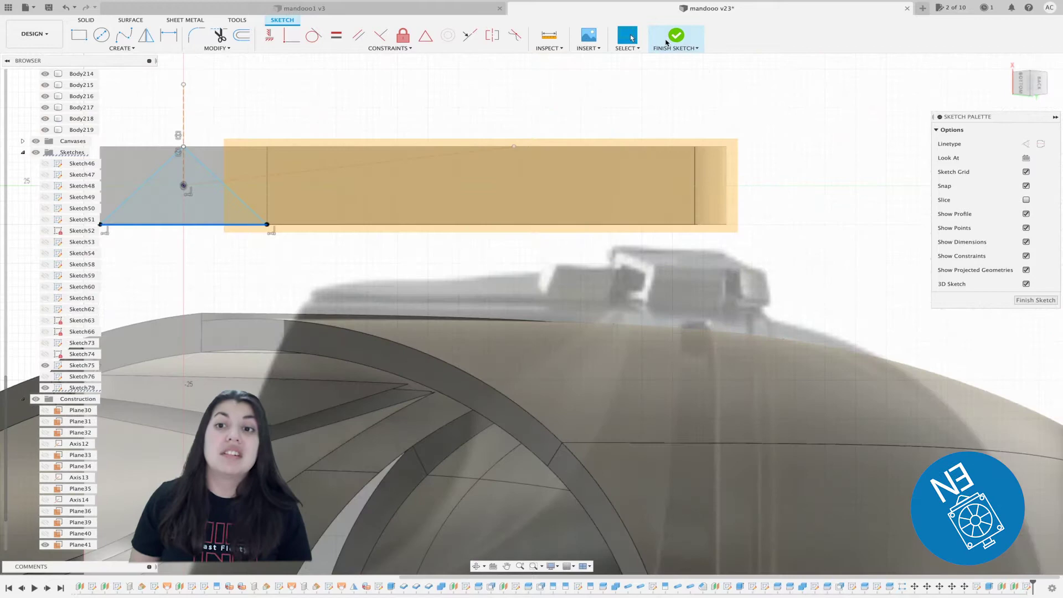
{"action": "left_click", "coordinate": [675, 38]}
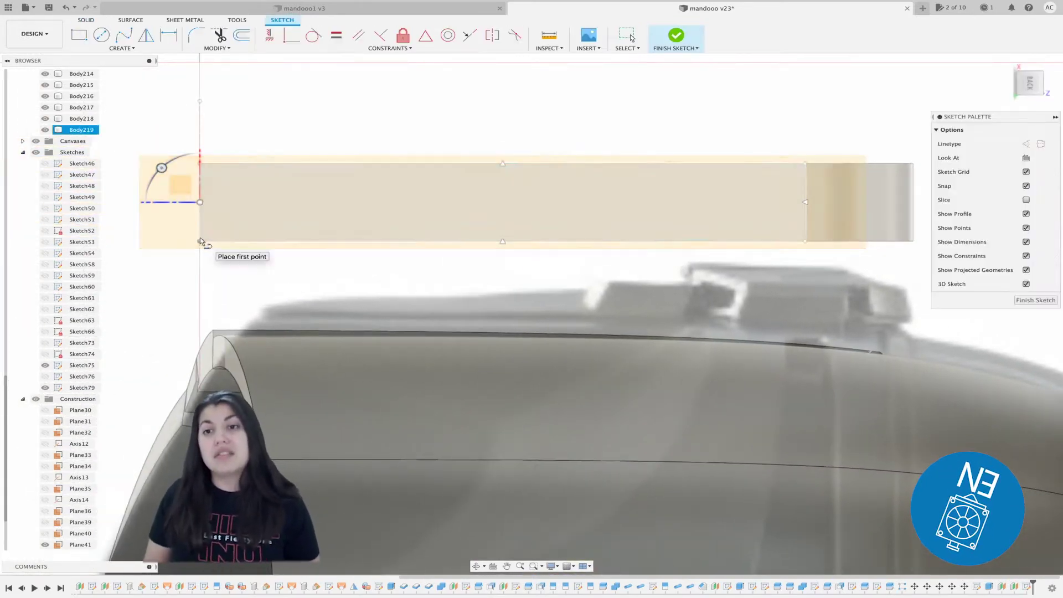
- Try to draw a slanted line from the block's bottom corner past its outer edge within the triangle sketch, and finish the sketch
{"action": "left_click", "coordinate": [278, 175]}
{"action": "left_click", "coordinate": [316, 133]}
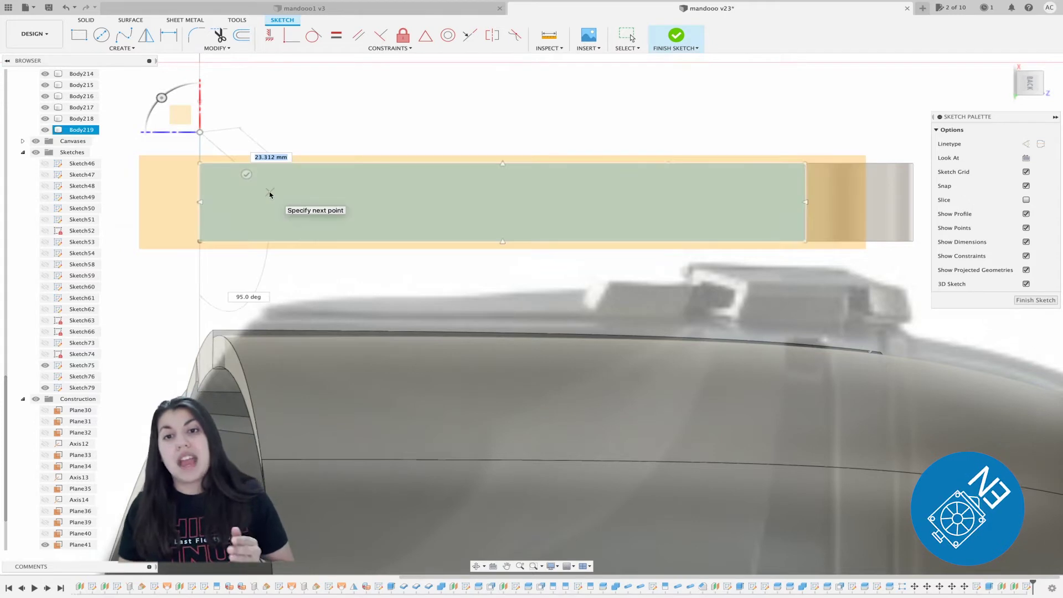
{"action": "key", "text": "Escape"}
{"action": "left_click", "coordinate": [680, 37]}
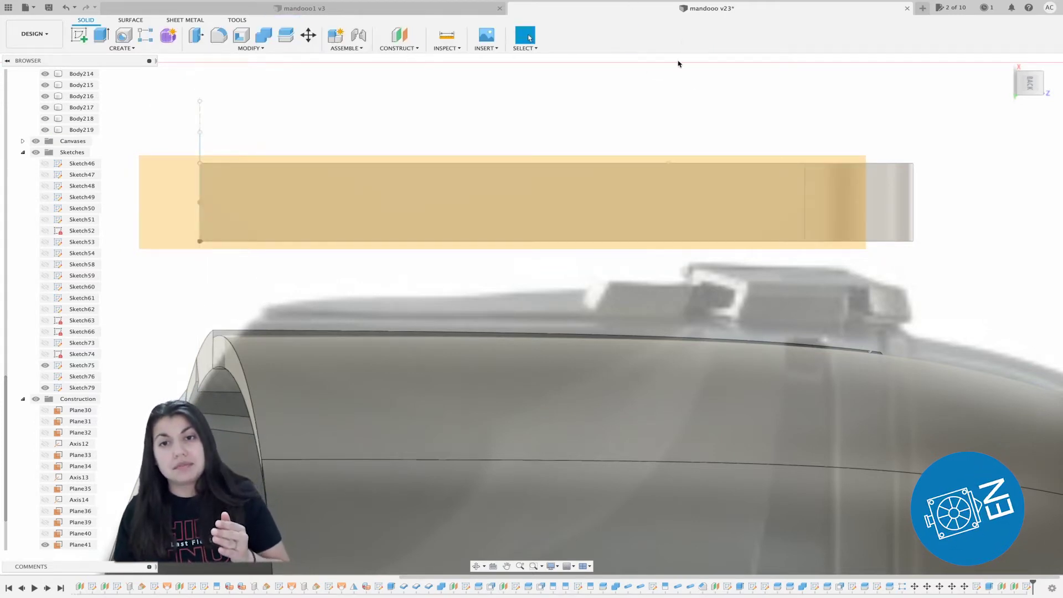
- Start a new sketch on the block's rear-facing side and draw a slanted line from its end corner past the outer edge
{"action": "left_click", "coordinate": [200, 241]}
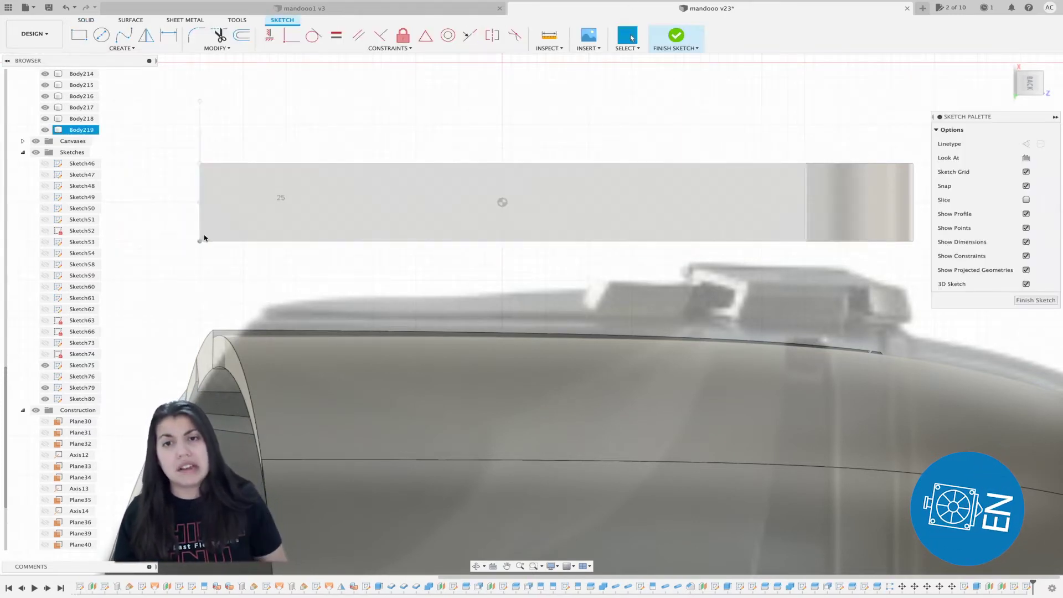
{"action": "left_click", "coordinate": [200, 241]}
{"action": "left_click", "coordinate": [287, 156]}
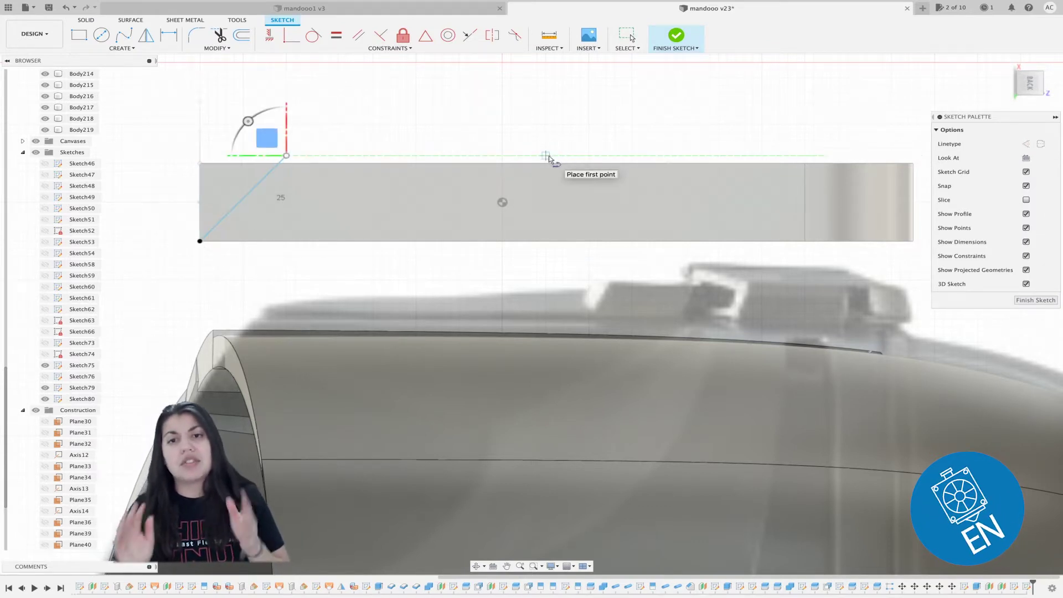
- Draw a second line slanting the opposite way across the middle of the block, extending past both long edges
{"action": "middle_click_drag", "start_coordinate": [523, 152], "coordinate": [511, 153]}
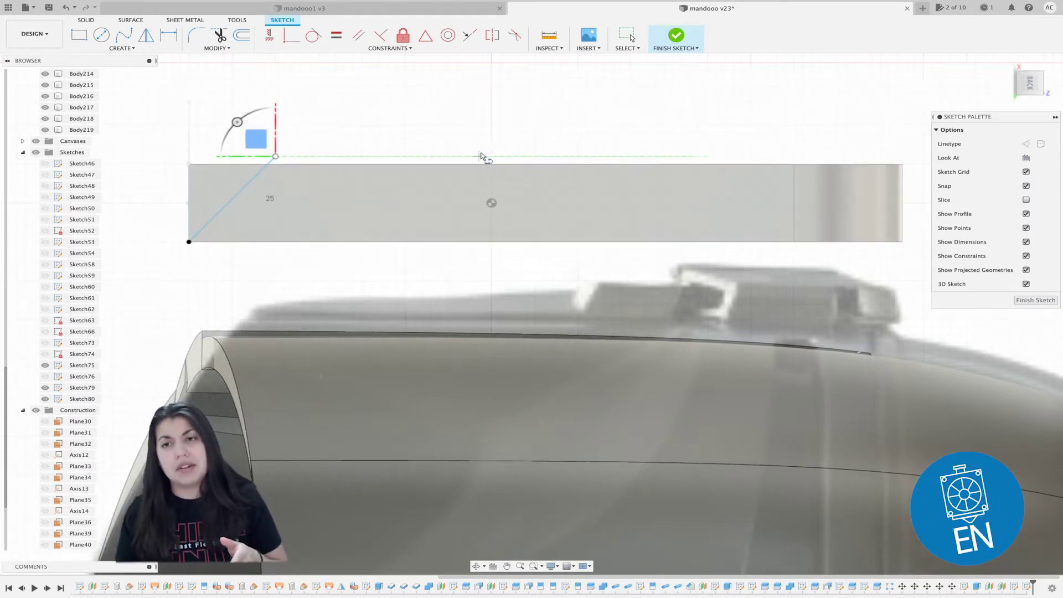
{"action": "left_click", "coordinate": [509, 148]}
{"action": "left_click", "coordinate": [565, 247]}
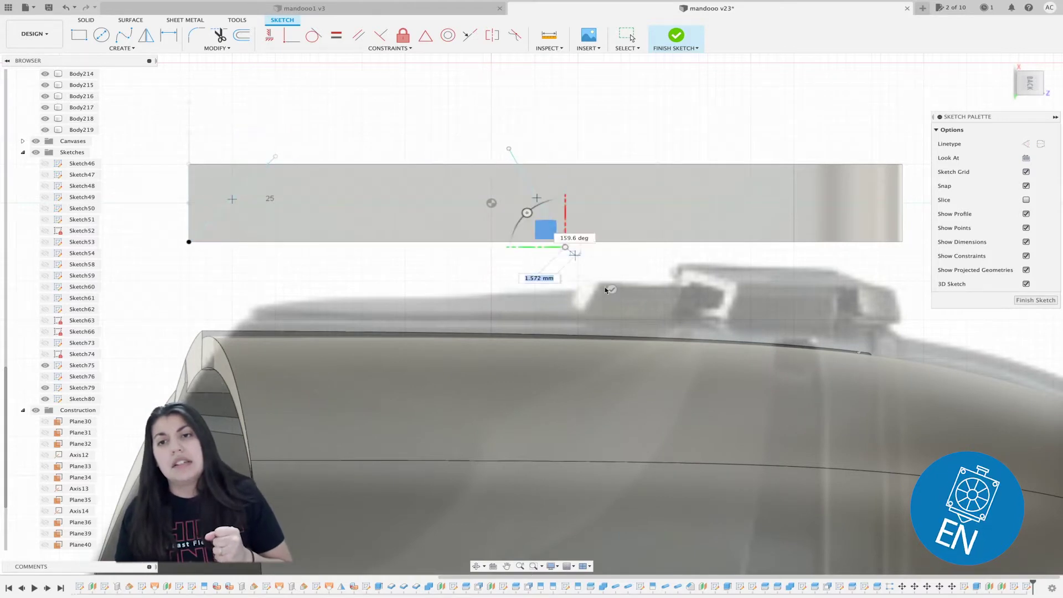
{"action": "key", "text": "Escape"}
- Move the second slanted line closer to the first one and finish the sketch
{"action": "left_click", "coordinate": [518, 173]}
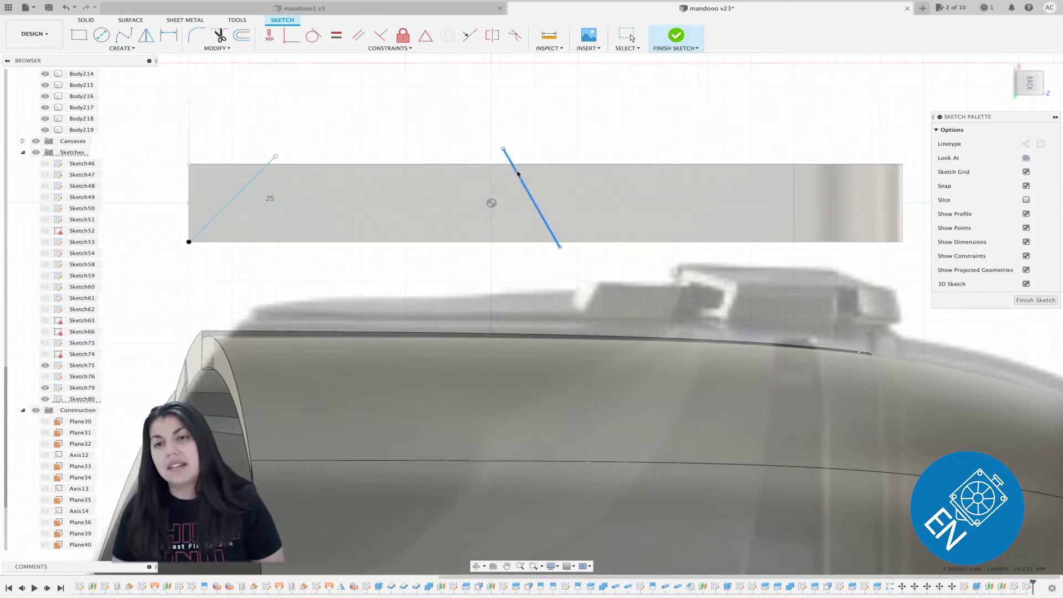
{"action": "left_click", "coordinate": [586, 124]}
{"action": "middle_click_drag", "start_coordinate": [586, 124], "coordinate": [583, 126]}
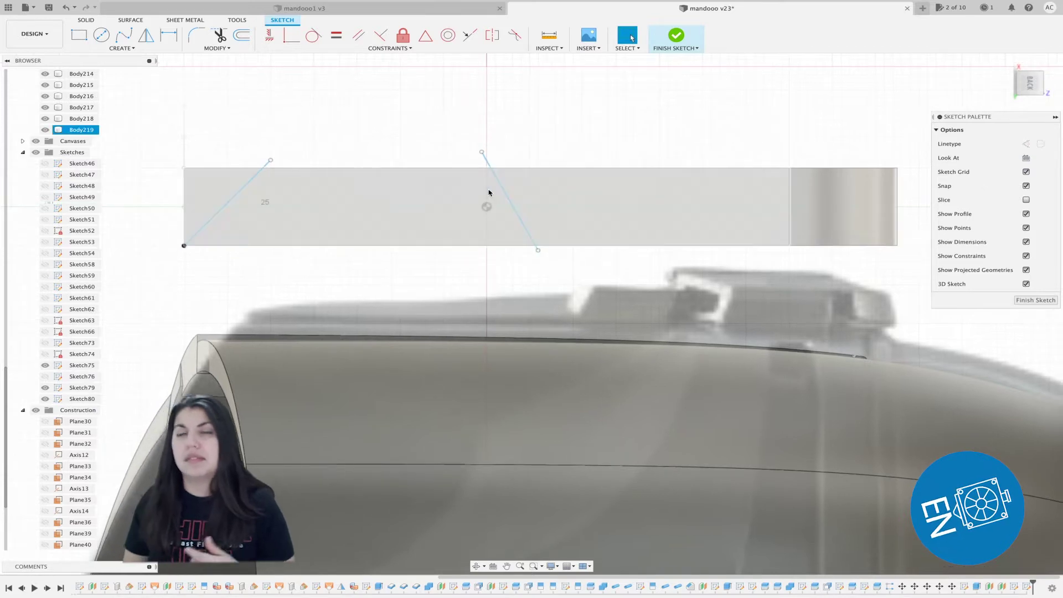
{"action": "left_click", "coordinate": [679, 43]}
{"action": "left_click_drag", "start_coordinate": [1043, 79], "coordinate": [1047, 86]}
{"action": "left_click", "coordinate": [1018, 88]}
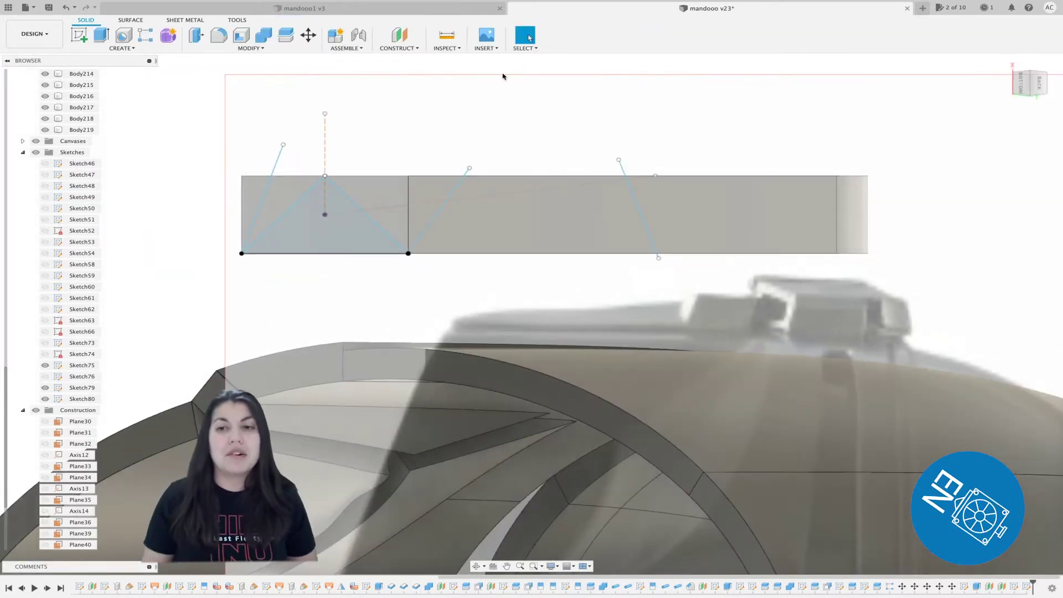
{"action": "left_click", "coordinate": [389, 196]}
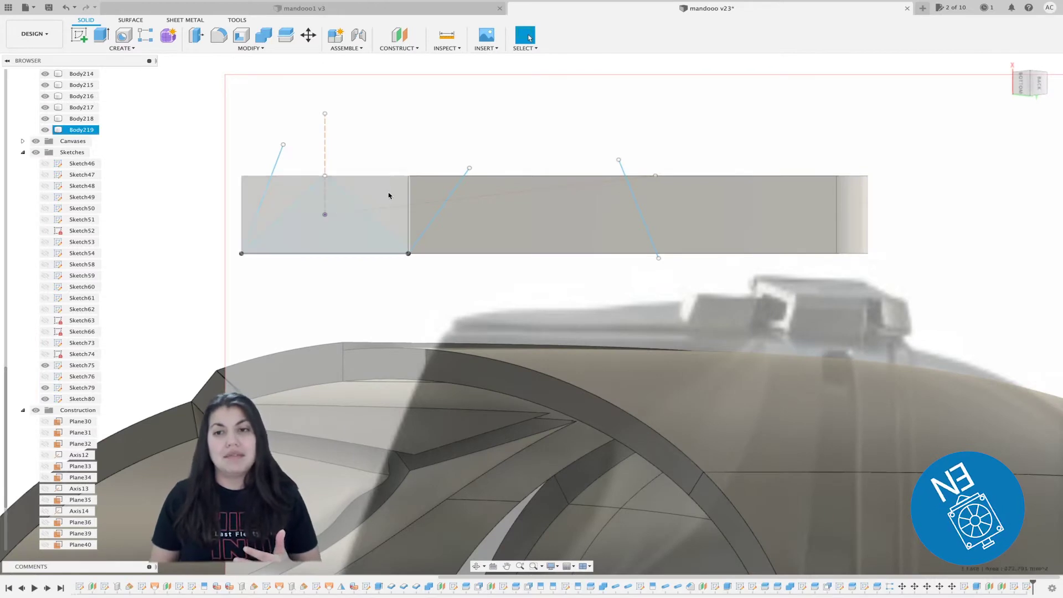
{"action": "left_click", "coordinate": [787, 109]}
{"action": "middle_click_drag", "start_coordinate": [787, 109], "coordinate": [842, 130]}
{"action": "left_click", "coordinate": [1015, 83]}
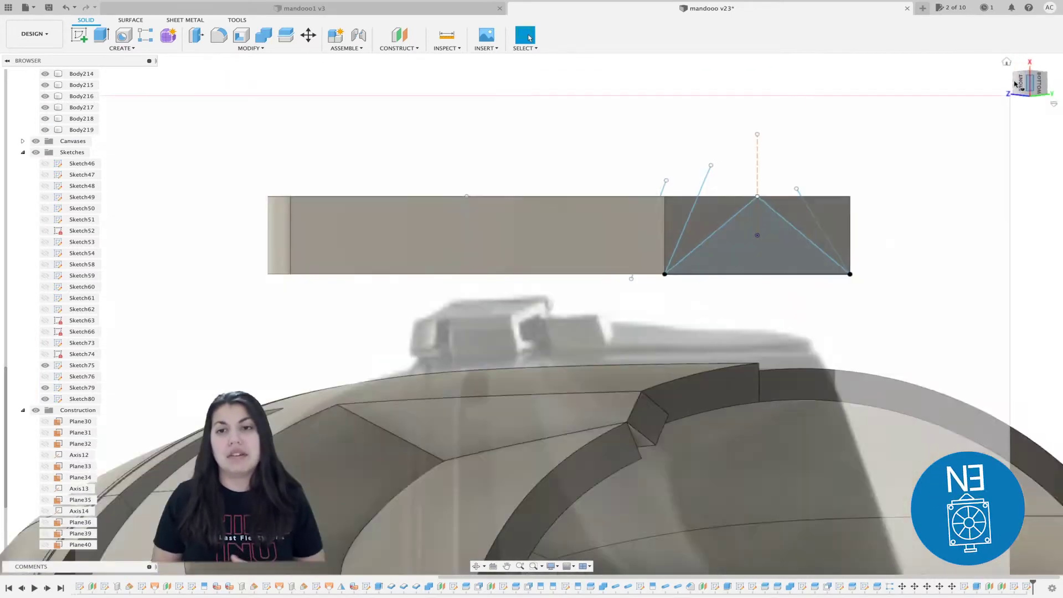
{"action": "left_click_drag", "start_coordinate": [1035, 83], "coordinate": [1026, 71]}
{"action": "left_click", "coordinate": [286, 35]}
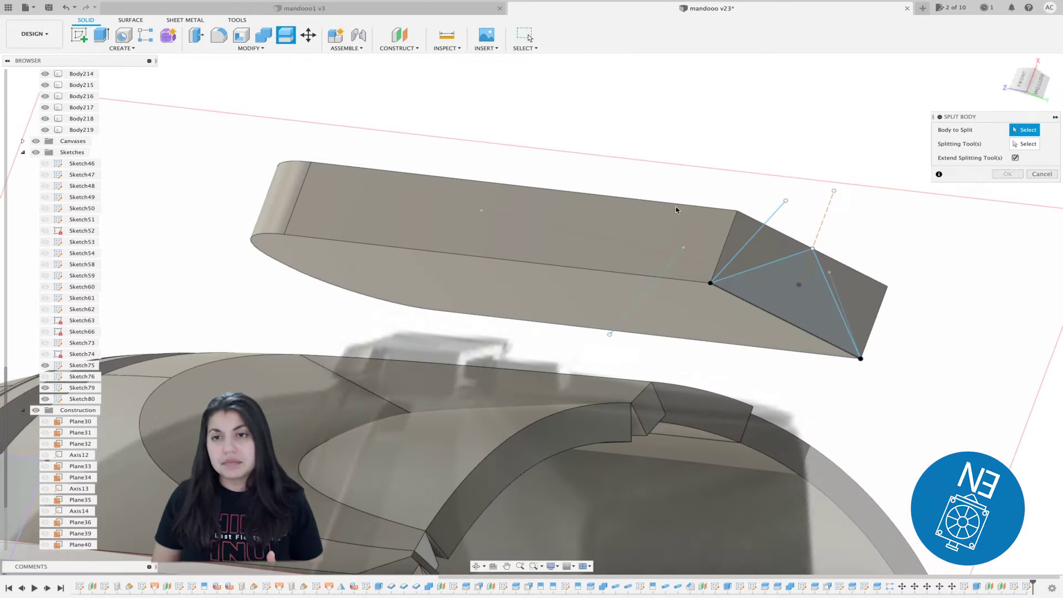
{"action": "left_click", "coordinate": [676, 211]}
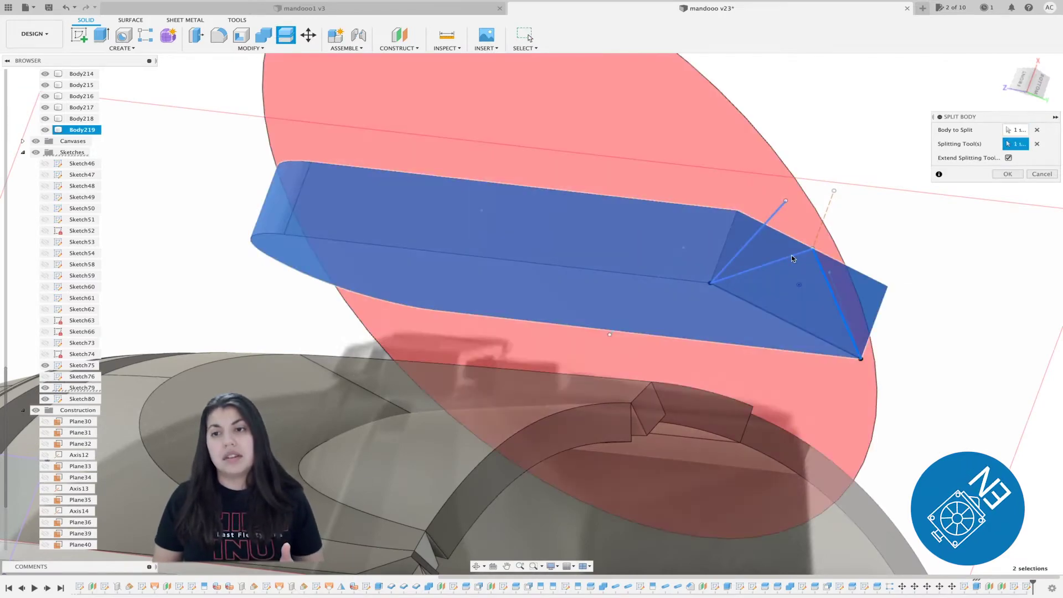
{"action": "left_click", "coordinate": [792, 255]}
{"action": "left_click", "coordinate": [1040, 82]}
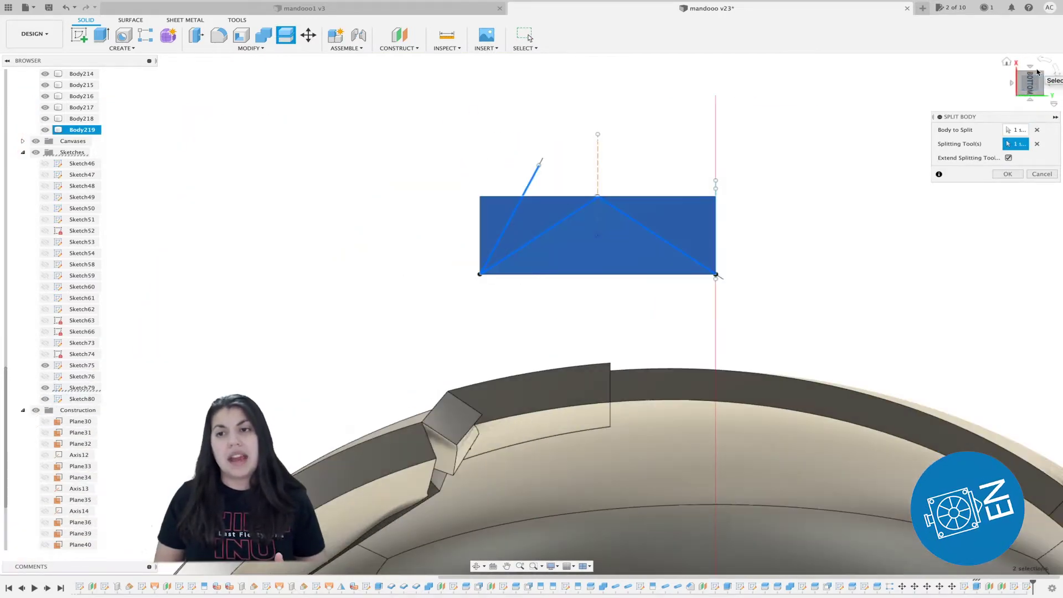
{"action": "left_click", "coordinate": [1042, 174]}
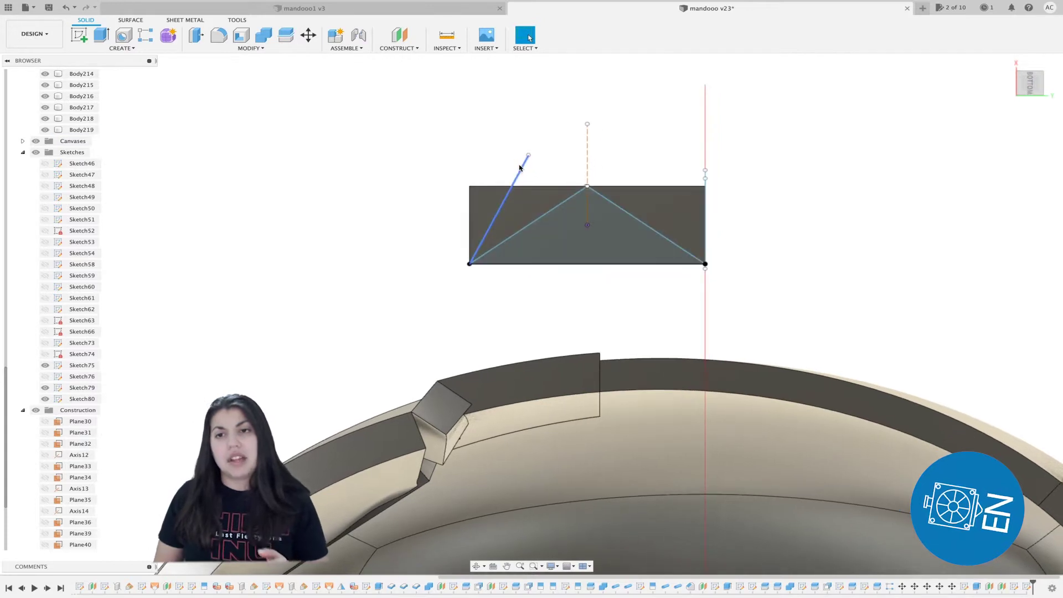
- Extrude the triangle profile on the block's bottom end by -40 mm with the Intersect operation
{"action": "left_click", "coordinate": [133, 49]}
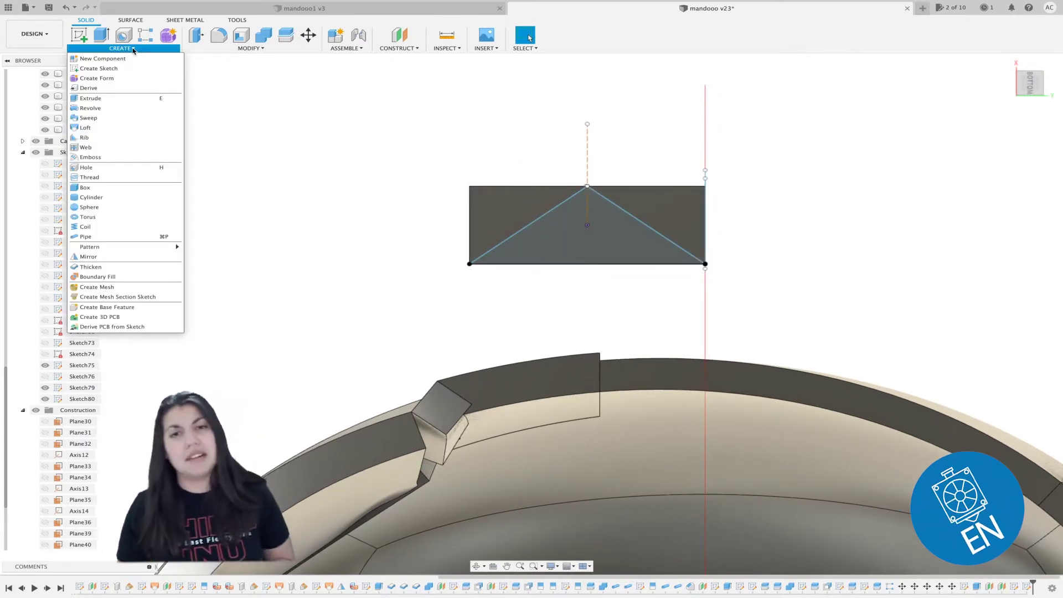
{"action": "left_click", "coordinate": [104, 99]}
{"action": "left_click", "coordinate": [531, 237]}
{"action": "left_click_drag", "start_coordinate": [1023, 78], "coordinate": [921, 50]}
{"action": "left_click_drag", "start_coordinate": [645, 161], "coordinate": [621, 342]}
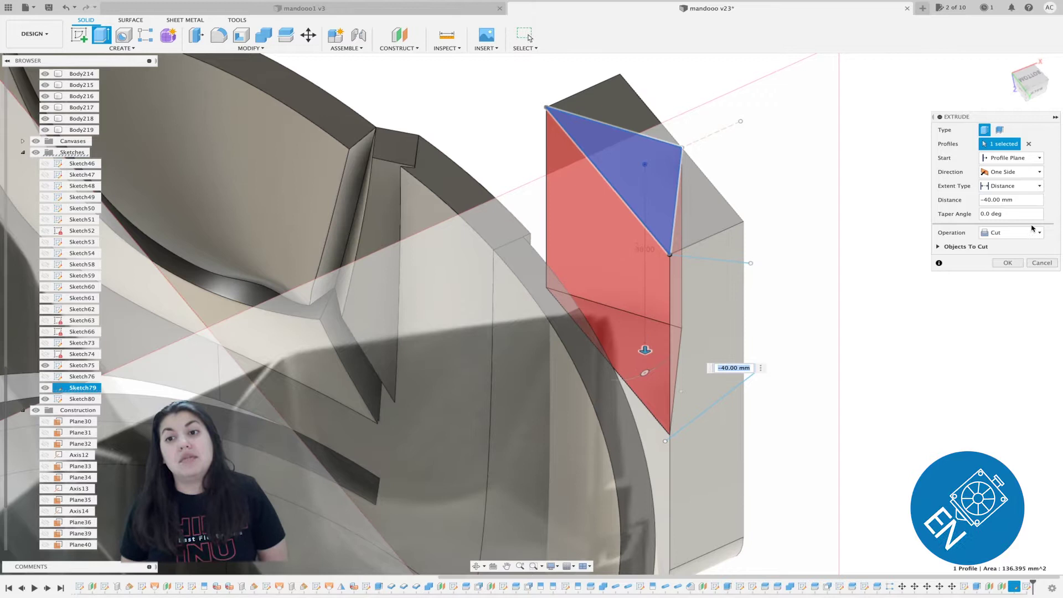
{"action": "left_click", "coordinate": [1032, 232]}
{"action": "left_click", "coordinate": [1009, 264]}
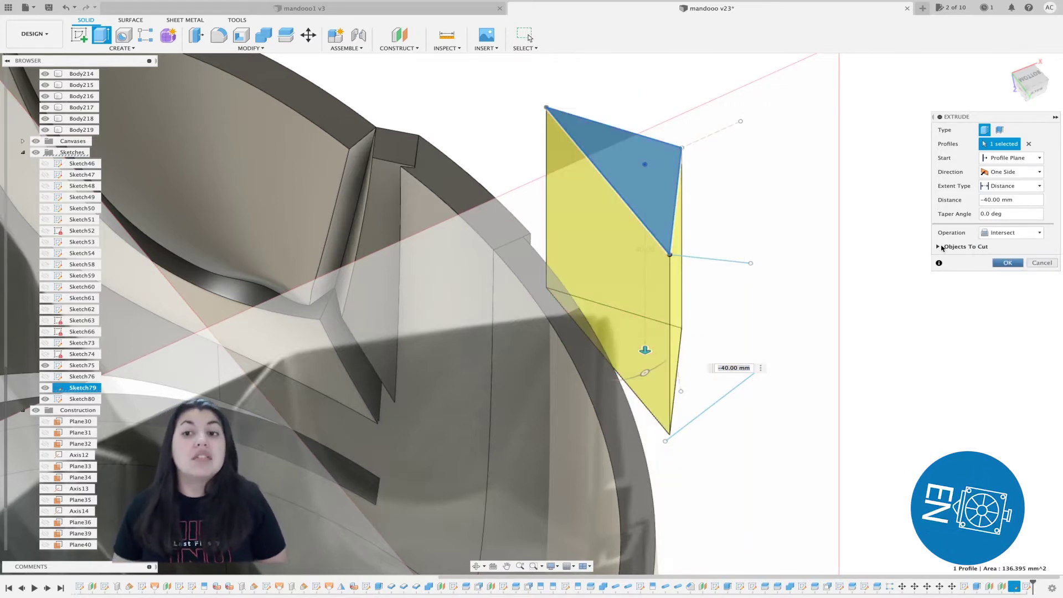
{"action": "left_click", "coordinate": [1008, 263]}
- Split the triangular block along the slanted sketch line near its upper end
{"action": "left_click", "coordinate": [1039, 94]}
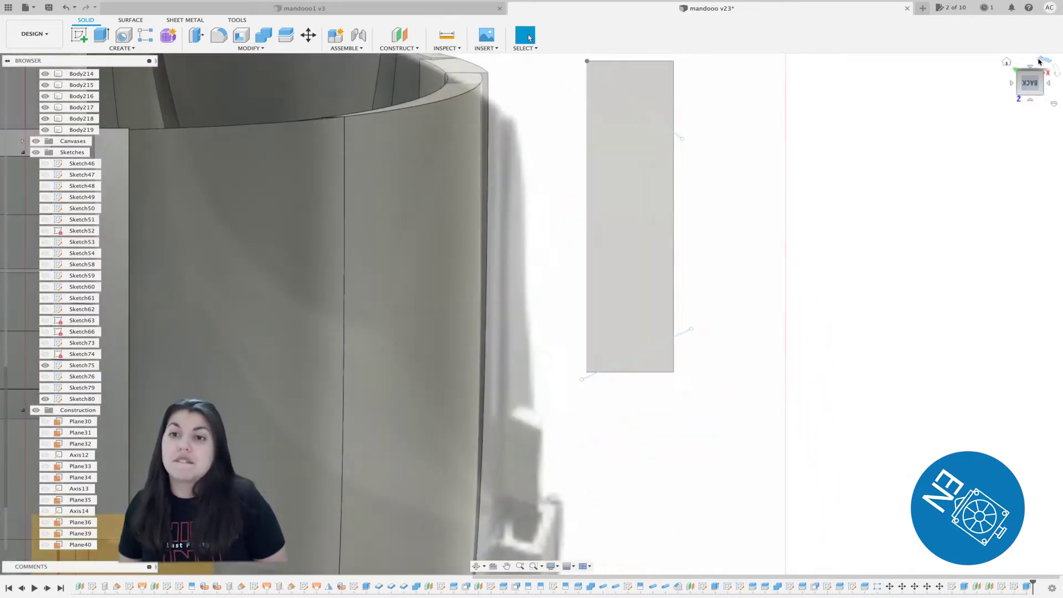
{"action": "left_click", "coordinate": [577, 235]}
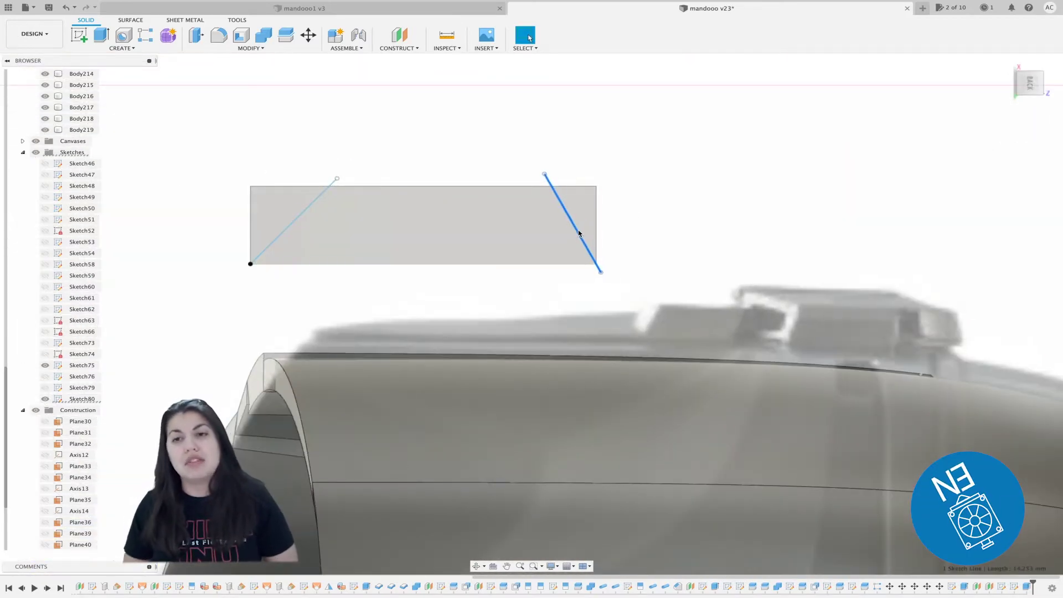
{"action": "left_click", "coordinate": [286, 35]}
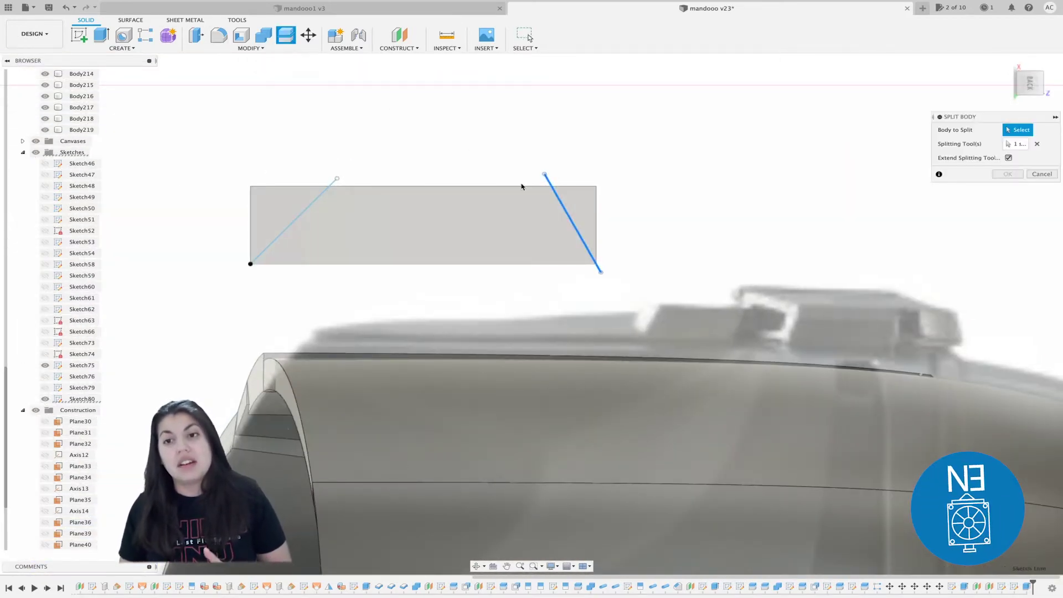
{"action": "left_click", "coordinate": [522, 188]}
{"action": "left_click", "coordinate": [1008, 174]}
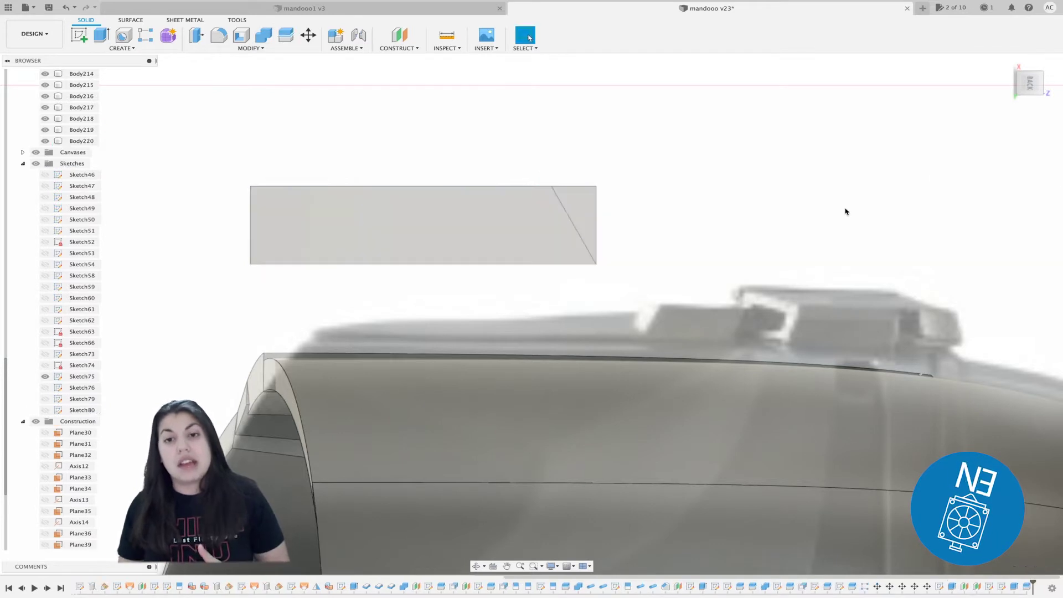
- Split the remaining large body along the slanted sketch line that starts at its lower corner
{"action": "left_click", "coordinate": [282, 36]}
{"action": "left_click", "coordinate": [356, 209]}
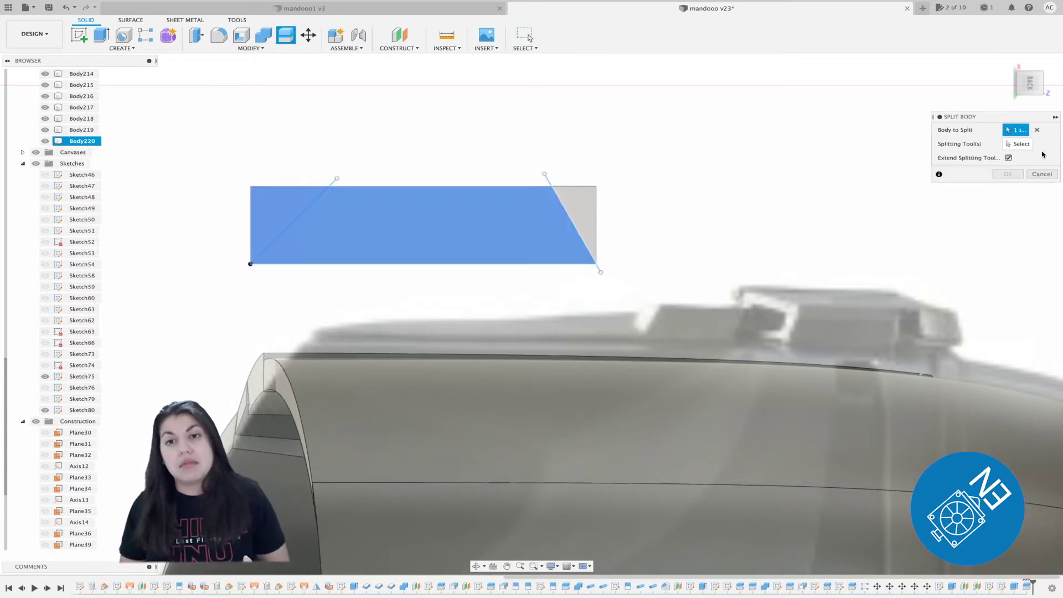
{"action": "left_click", "coordinate": [336, 183]}
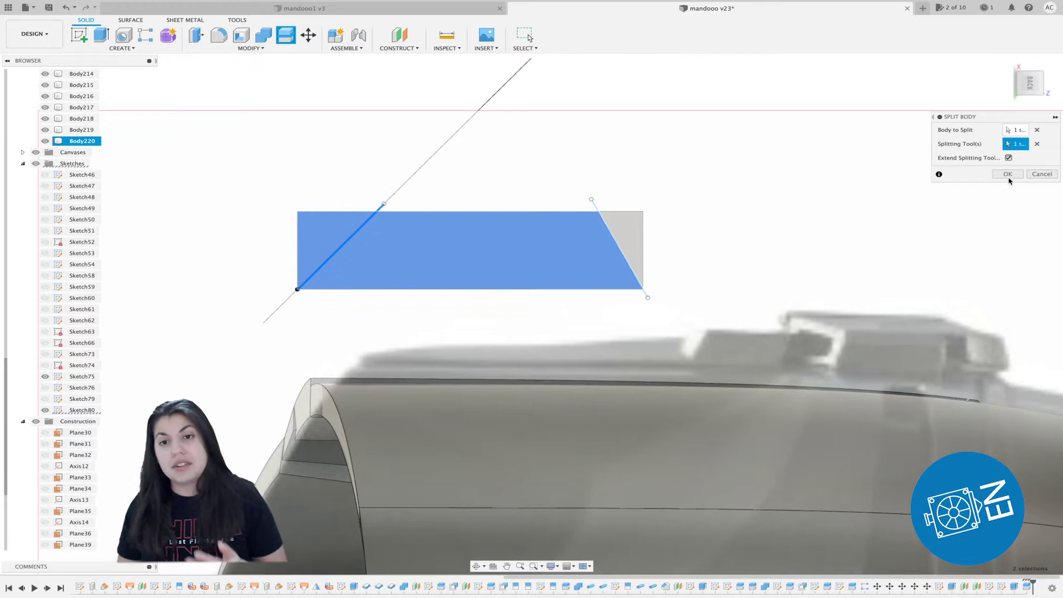
{"action": "left_click", "coordinate": [1008, 175]}
- Hide the two pieces cut off the block's ends and check the shaped block against the helmet's right side
{"action": "left_click", "coordinate": [45, 141]}
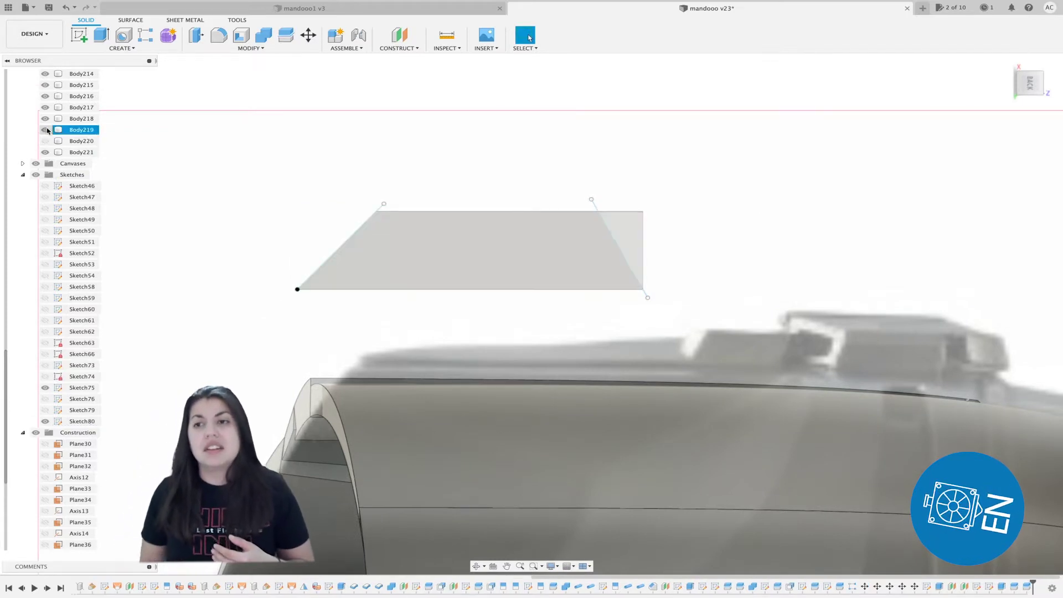
{"action": "left_click", "coordinate": [45, 130]}
{"action": "left_click", "coordinate": [1012, 84]}
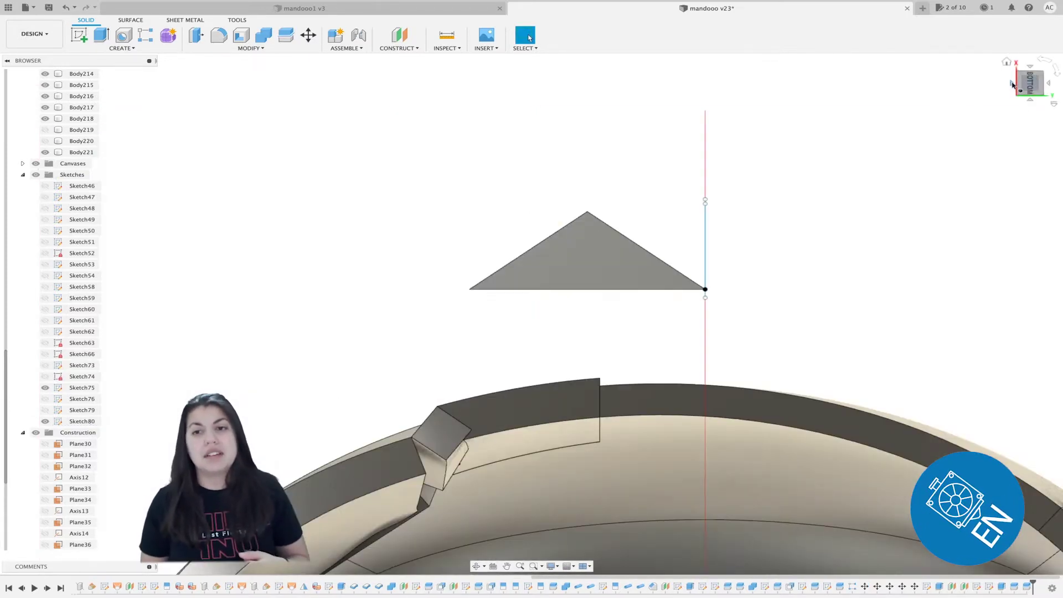
{"action": "left_click", "coordinate": [1031, 69]}
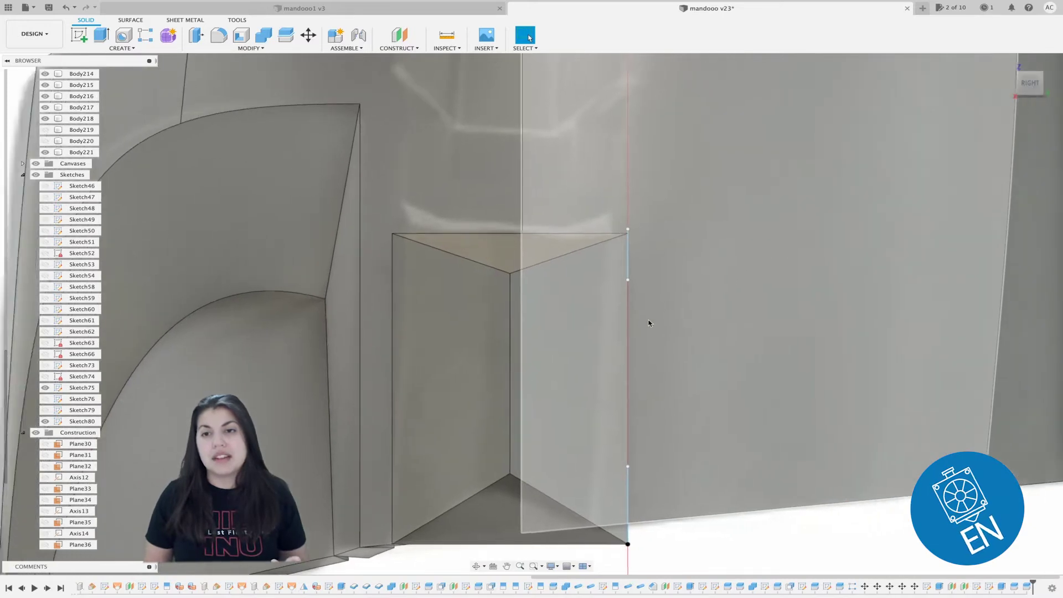
{"action": "scroll", "coordinate": [508, 426], "scroll_direction": "down", "scroll_amount": 3}
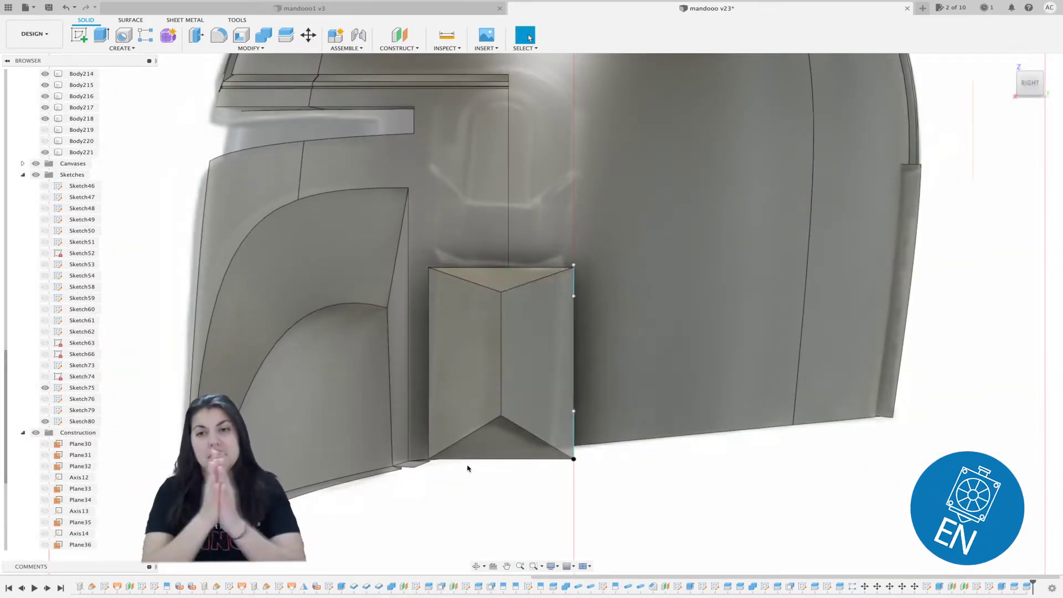
- Adjust the end points of the upper slanted line in the block's rear-side sketch so that it slopes only slightly
{"action": "middle_click_drag", "start_coordinate": [961, 160], "coordinate": [1008, 135]}
{"action": "left_click", "coordinate": [1049, 83]}
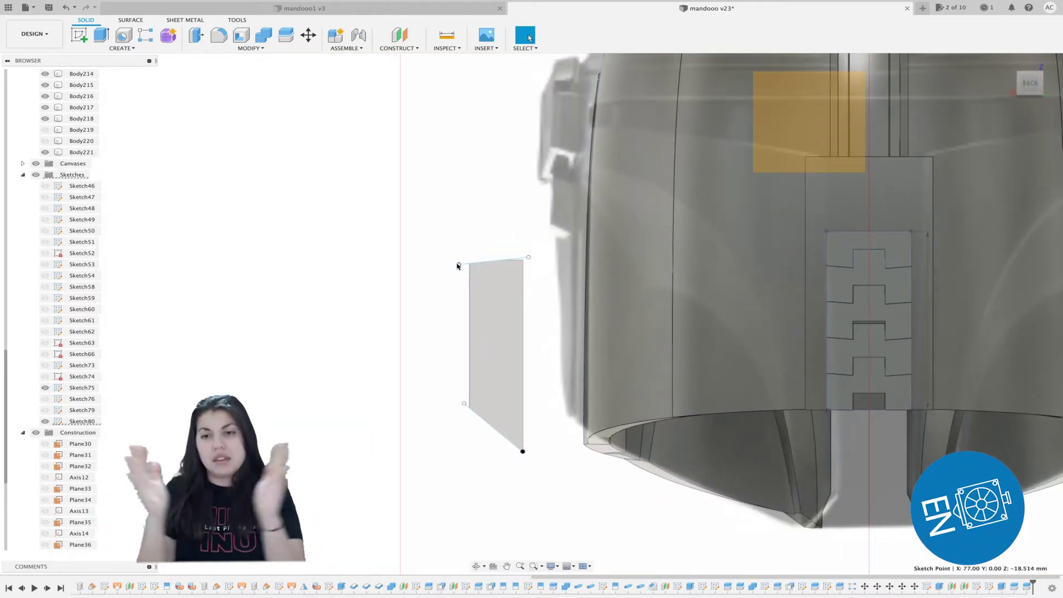
{"action": "middle_click_drag", "start_coordinate": [540, 267], "coordinate": [522, 251]}
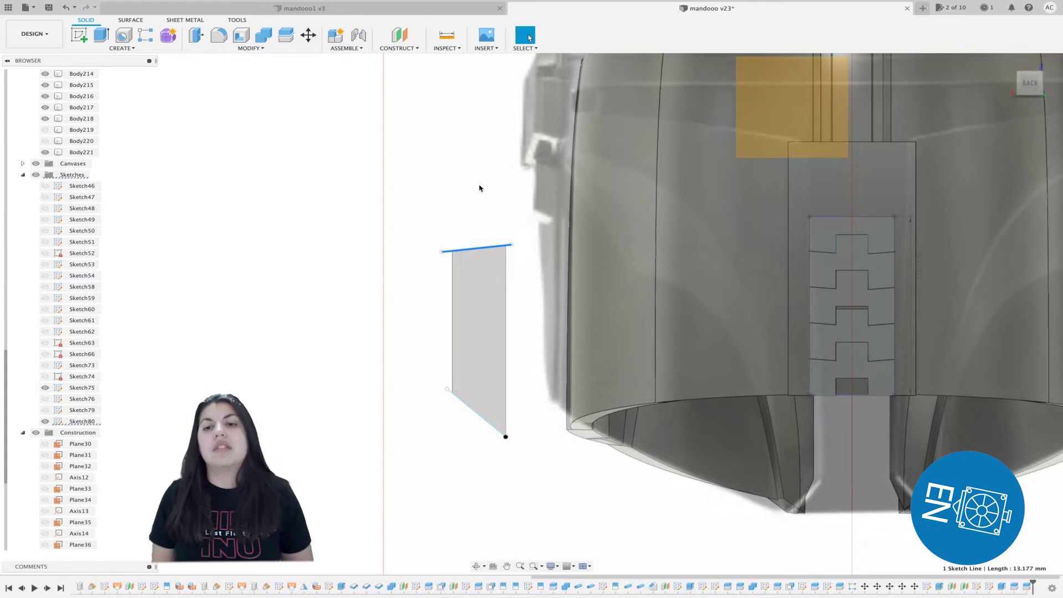
{"action": "left_click_drag", "start_coordinate": [513, 245], "coordinate": [515, 247]}
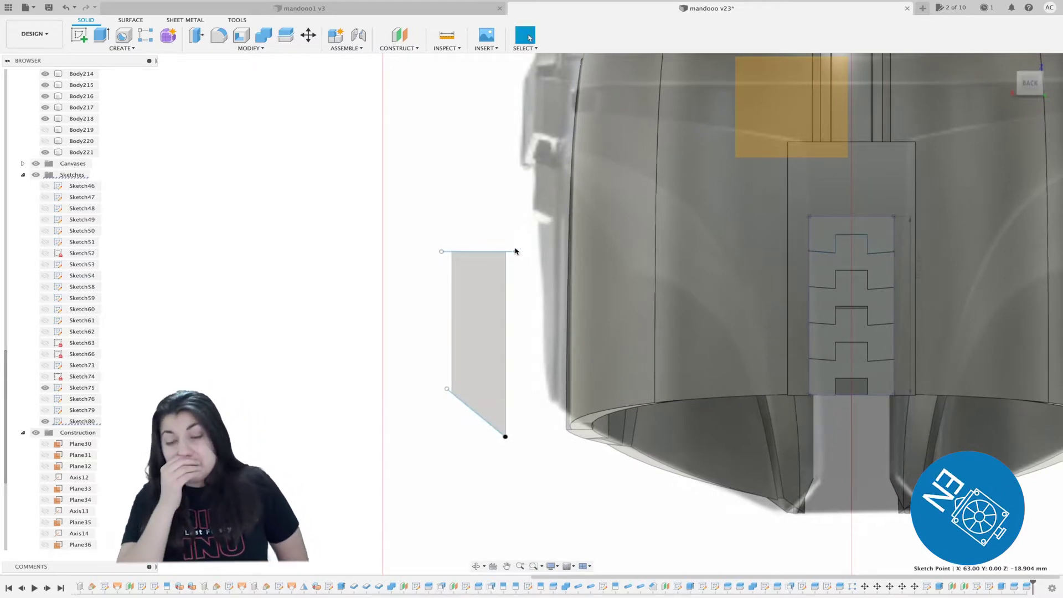
{"action": "middle_click_drag", "start_coordinate": [728, 200], "coordinate": [855, 230]}
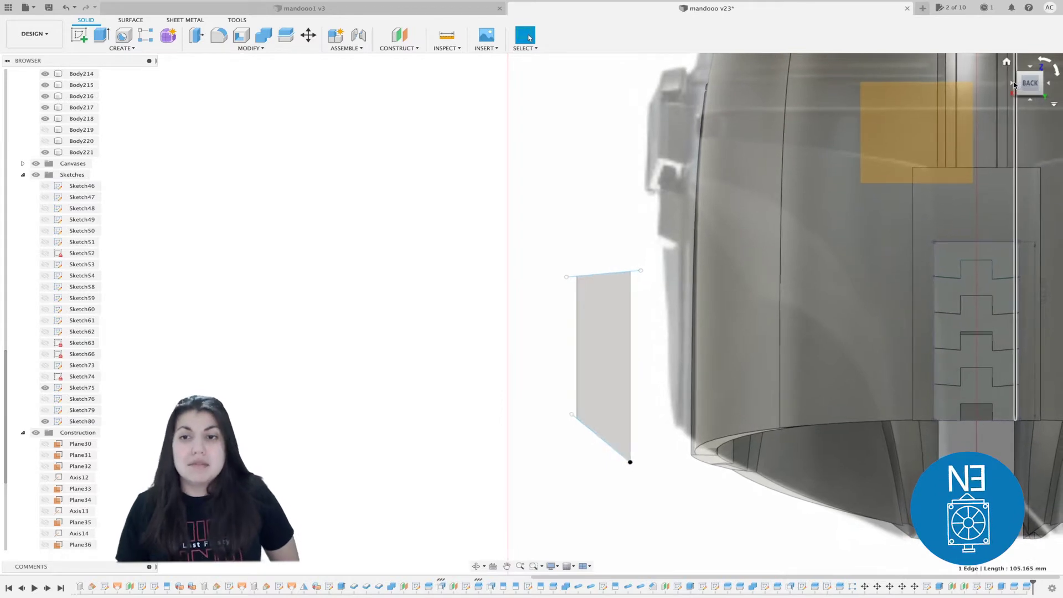
- Show the arched-profile sketch (Sketch76) and the triangle sketch (Sketch79) over the helmet's right side
{"action": "left_click", "coordinate": [1013, 83]}
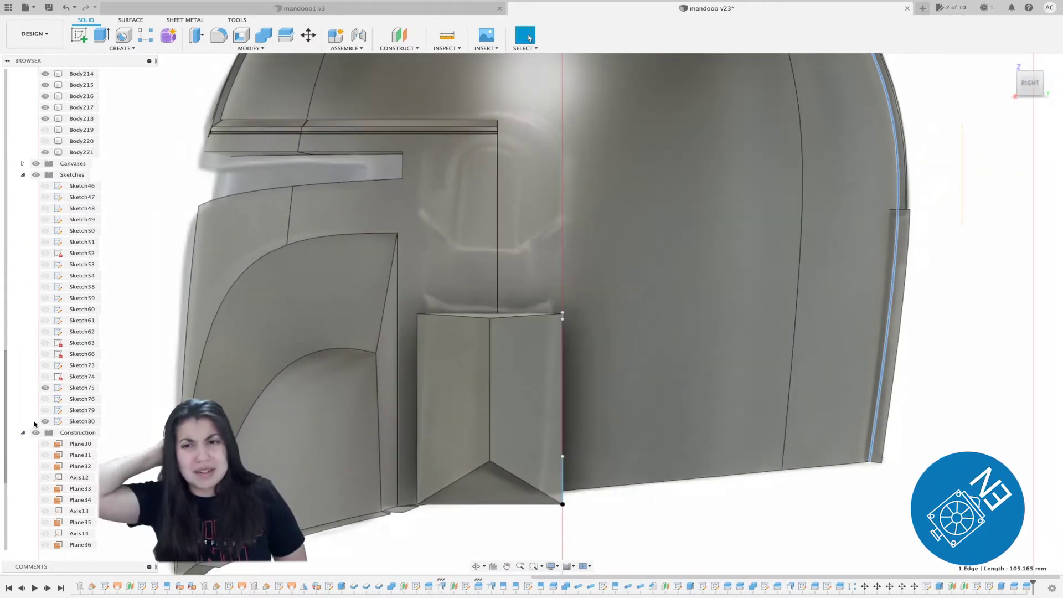
{"action": "left_click", "coordinate": [45, 400]}
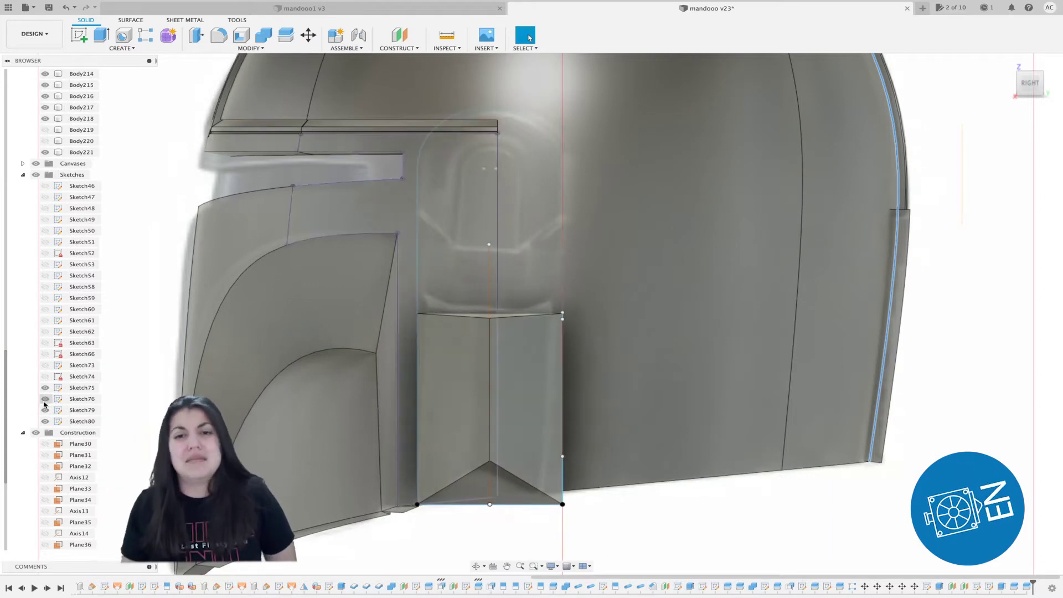
{"action": "left_click", "coordinate": [44, 410]}
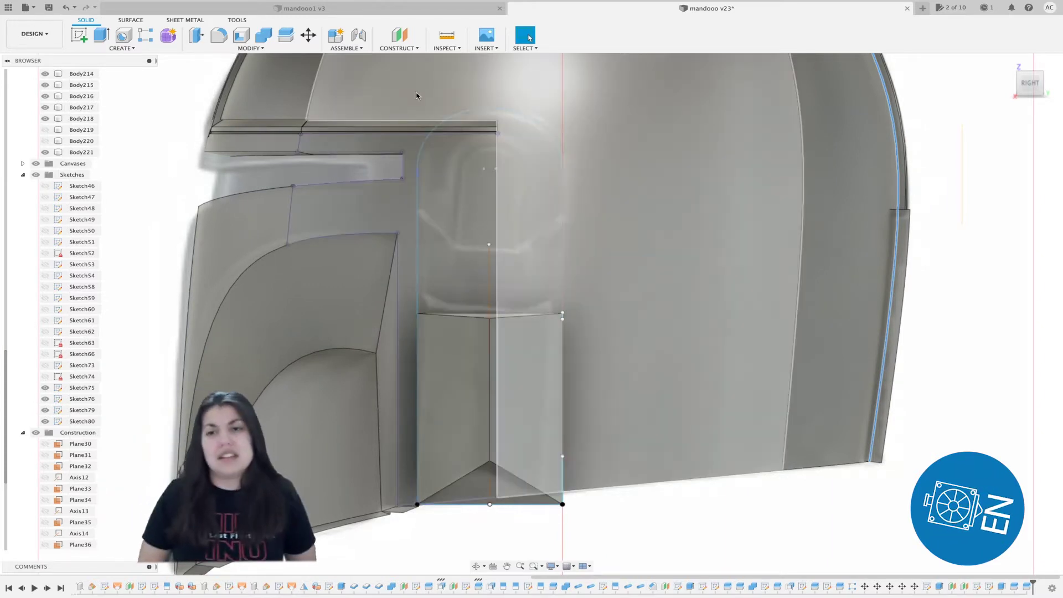
{"action": "left_click", "coordinate": [102, 35]}
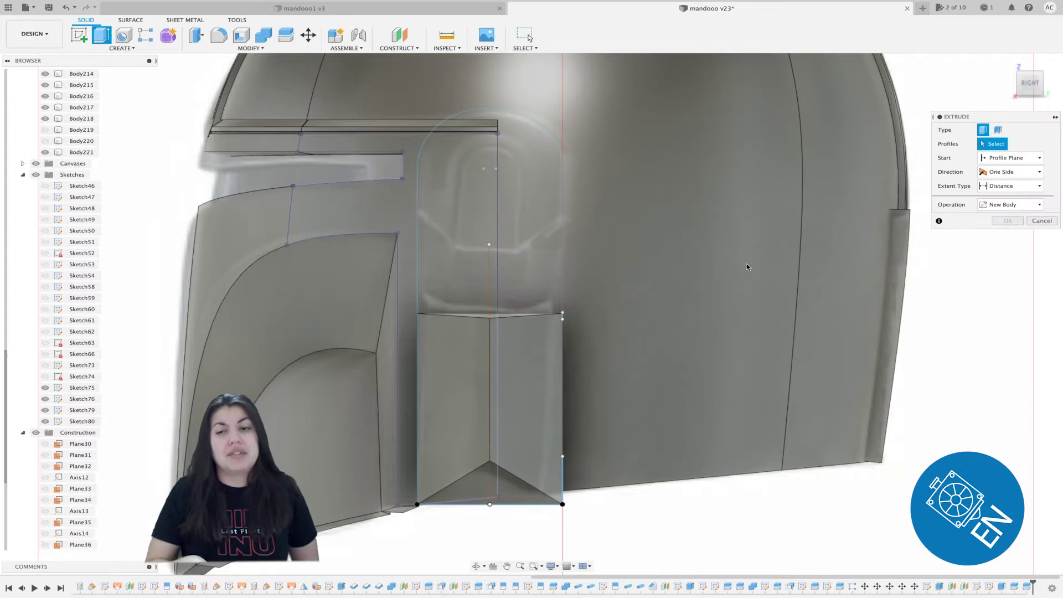
{"action": "middle_click_drag", "start_coordinate": [676, 174], "coordinate": [790, 204]}
{"action": "middle_click_drag", "start_coordinate": [875, 360], "coordinate": [866, 291], "text": "shift"}
{"action": "scroll", "coordinate": [773, 419], "scroll_direction": "up", "scroll_amount": 3}
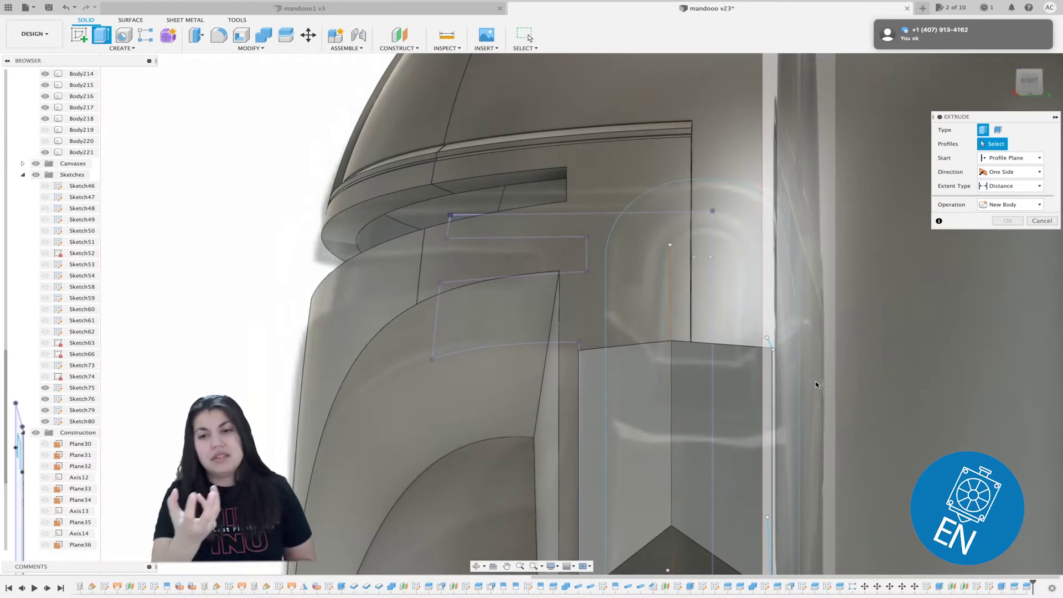
{"action": "middle_click_drag", "start_coordinate": [856, 287], "coordinate": [913, 280]}
{"action": "left_click", "coordinate": [1042, 221]}
{"action": "scroll", "coordinate": [922, 351], "scroll_direction": "down", "scroll_amount": 3}
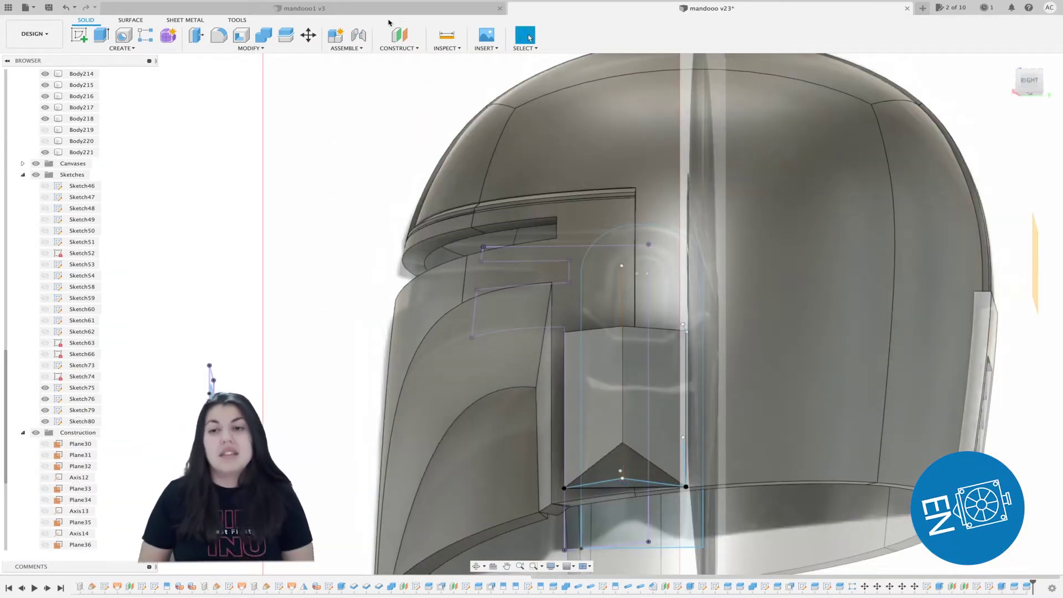
- Extrude both regions of the arched profile 65 mm outward to the back of the ear block with the Join operation
{"action": "left_click", "coordinate": [101, 34]}
{"action": "left_click", "coordinate": [615, 416]}
{"action": "left_click", "coordinate": [663, 534]}
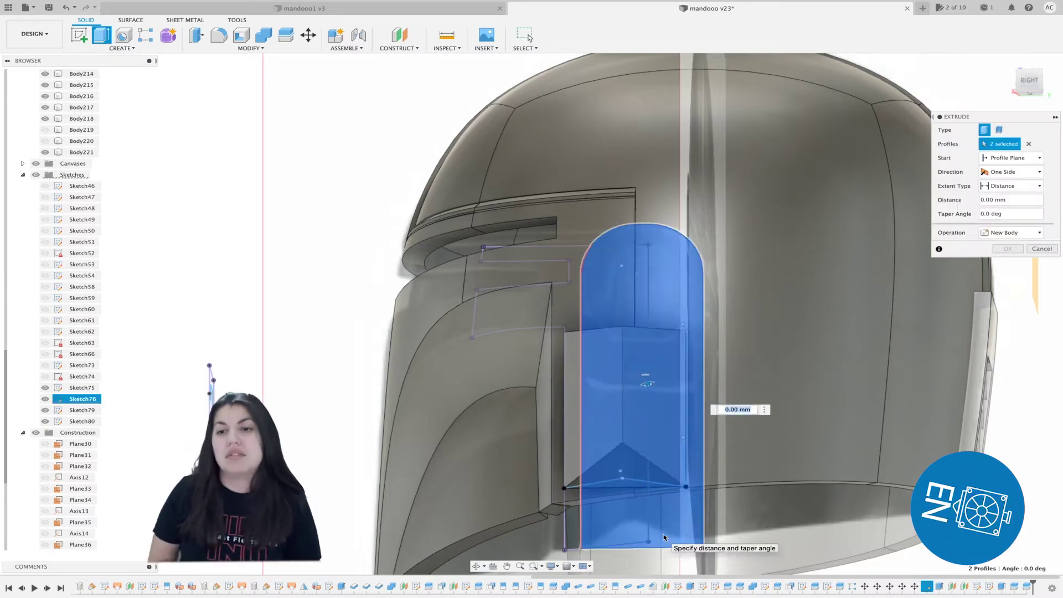
{"action": "left_click_drag", "start_coordinate": [1030, 81], "coordinate": [1009, 83]}
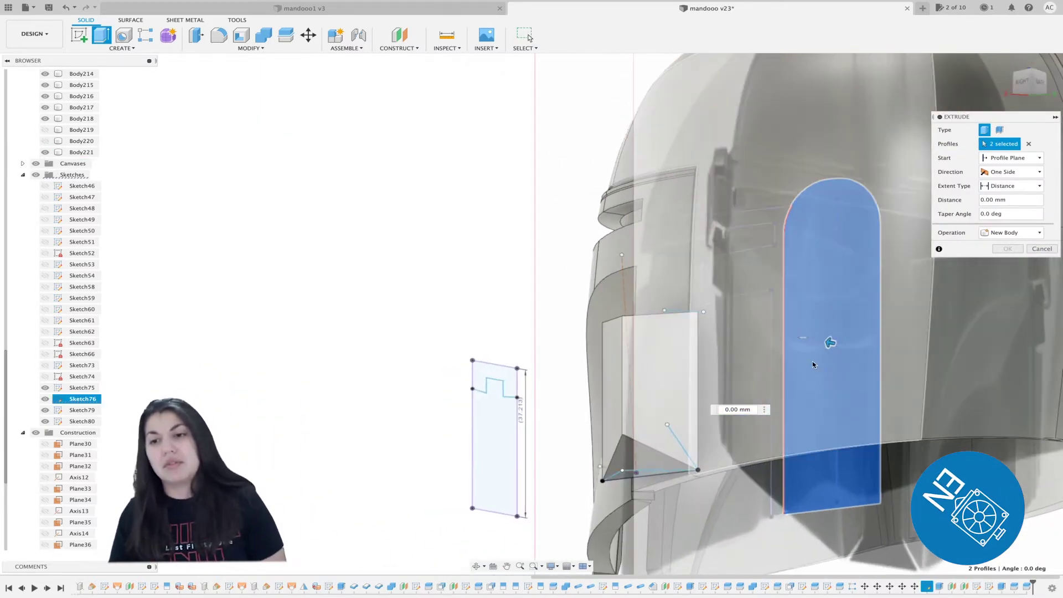
{"action": "left_click_drag", "start_coordinate": [826, 343], "coordinate": [687, 355]}
{"action": "left_click_drag", "start_coordinate": [701, 319], "coordinate": [648, 310]}
{"action": "left_click", "coordinate": [1014, 233]}
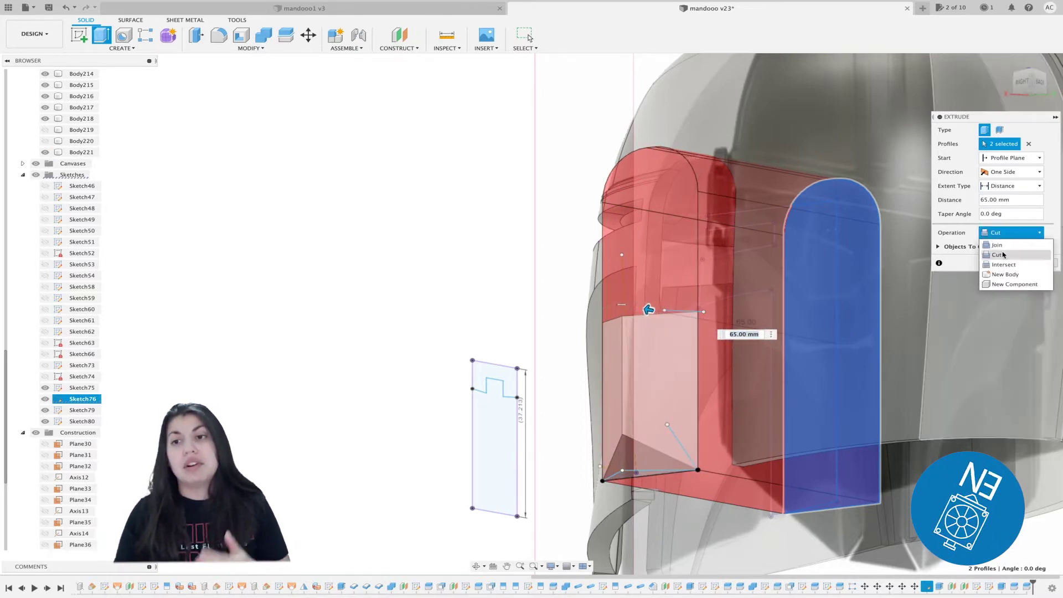
{"action": "left_click", "coordinate": [1000, 244]}
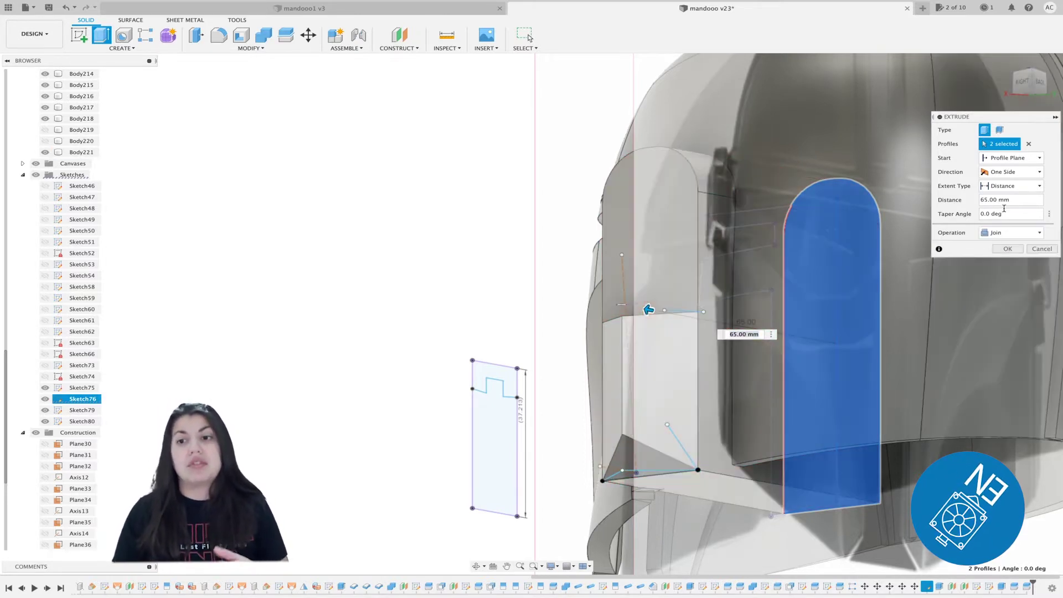
- Change the arched extrusion to two sides with a second-side distance of -60 mm and finish it
{"action": "left_click", "coordinate": [1008, 173]}
{"action": "left_click", "coordinate": [1005, 206]}
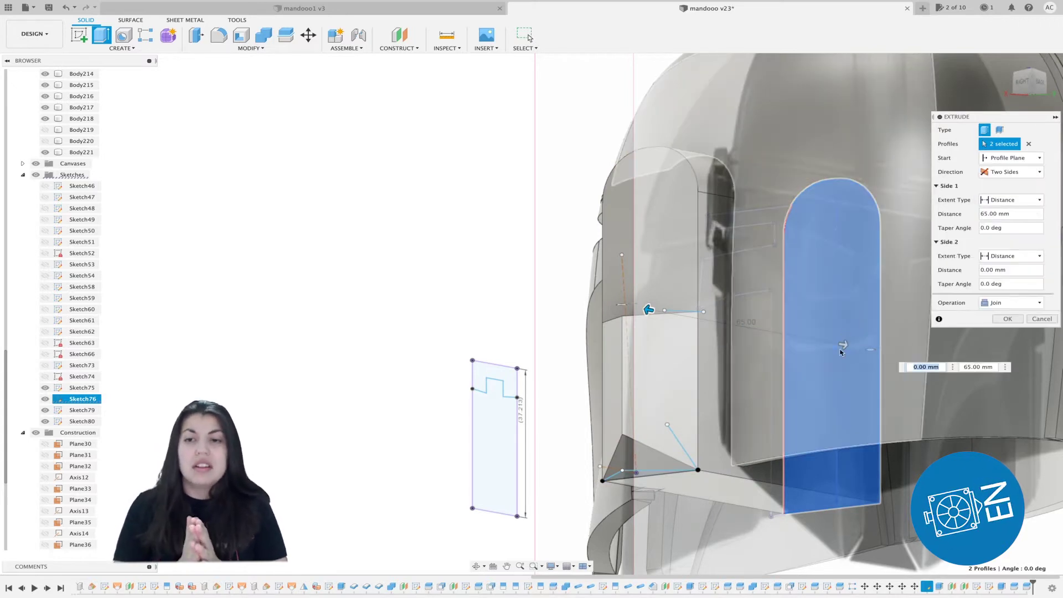
{"action": "left_click_drag", "start_coordinate": [840, 353], "coordinate": [649, 310]}
{"action": "left_click", "coordinate": [662, 314]}
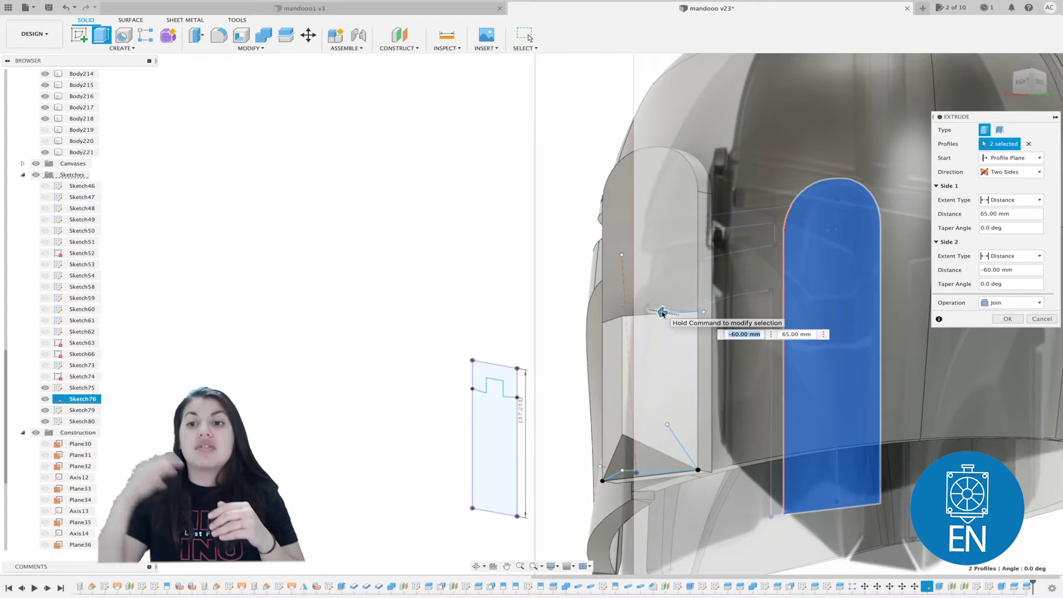
{"action": "key", "text": "Escape"}
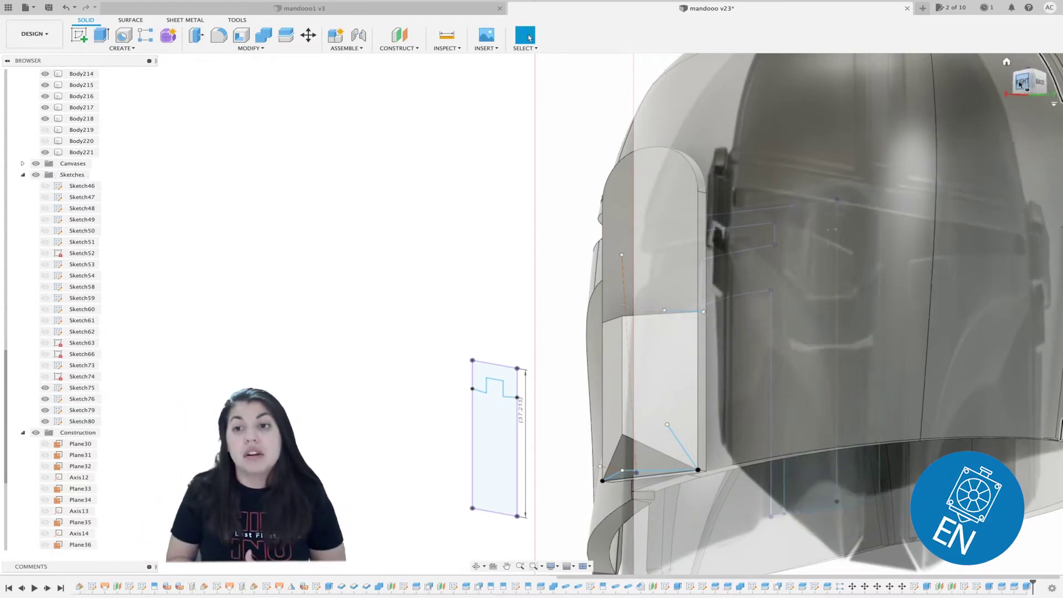
- Edit the block's rear-side sketch, move the upper slanted line upward, and finish the sketch
{"action": "left_click", "coordinate": [1020, 84]}
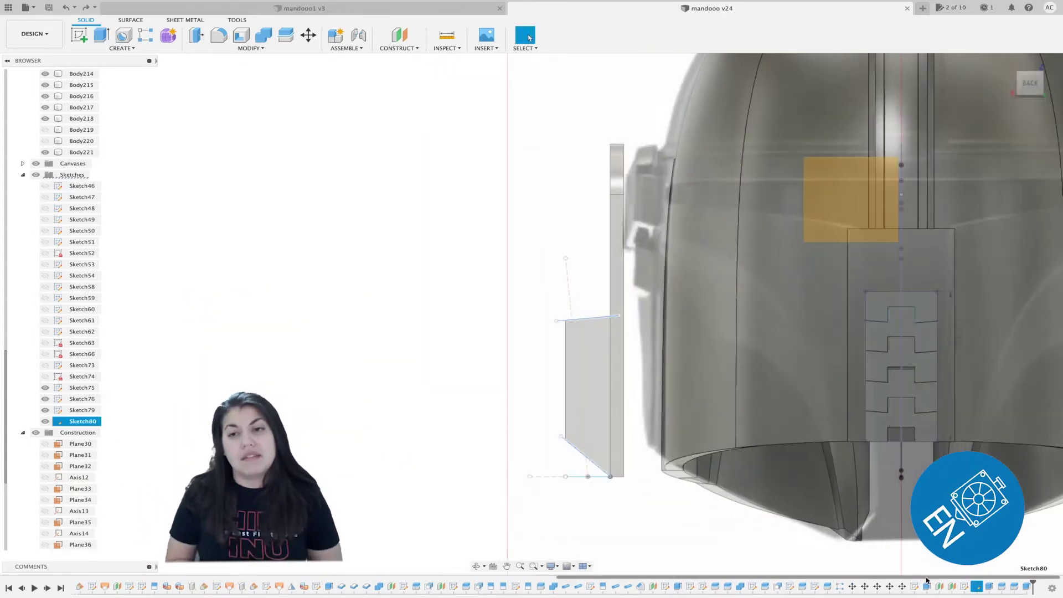
{"action": "left_click", "coordinate": [914, 587]}
{"action": "right_click", "coordinate": [977, 586]}
{"action": "left_click", "coordinate": [980, 504]}
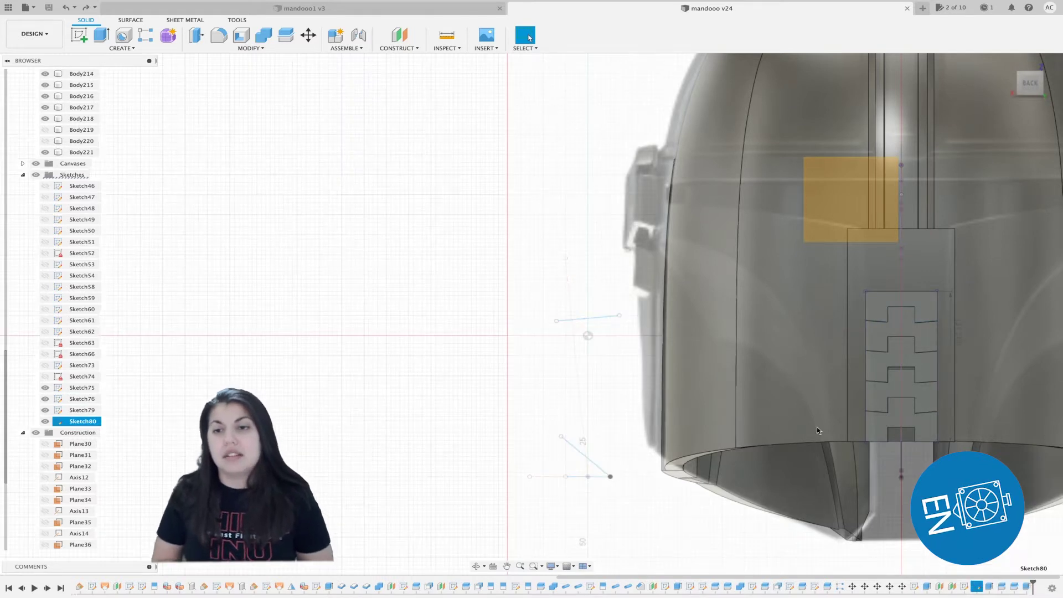
{"action": "left_click", "coordinate": [588, 318]}
{"action": "right_click", "coordinate": [588, 318]}
{"action": "left_click", "coordinate": [576, 322]}
{"action": "left_click_drag", "start_coordinate": [594, 344], "coordinate": [597, 345]}
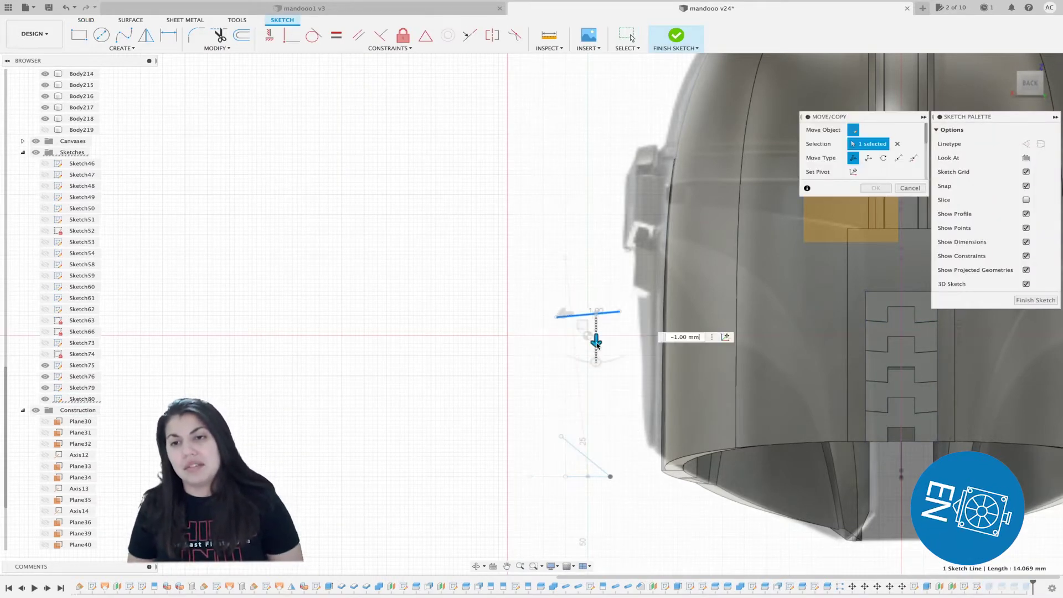
{"action": "key", "text": "Return"}
{"action": "left_click", "coordinate": [1035, 300]}
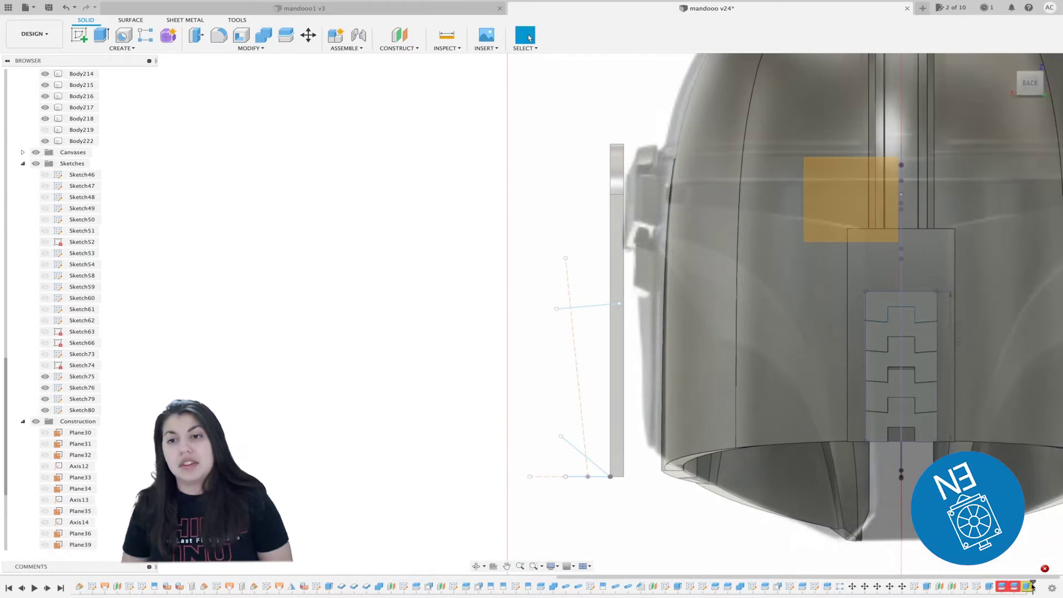
- Edit the earlier ear block extrusion in the design history and set its distance to -46 mm
{"action": "left_click_drag", "start_coordinate": [1002, 581], "coordinate": [1002, 582]}
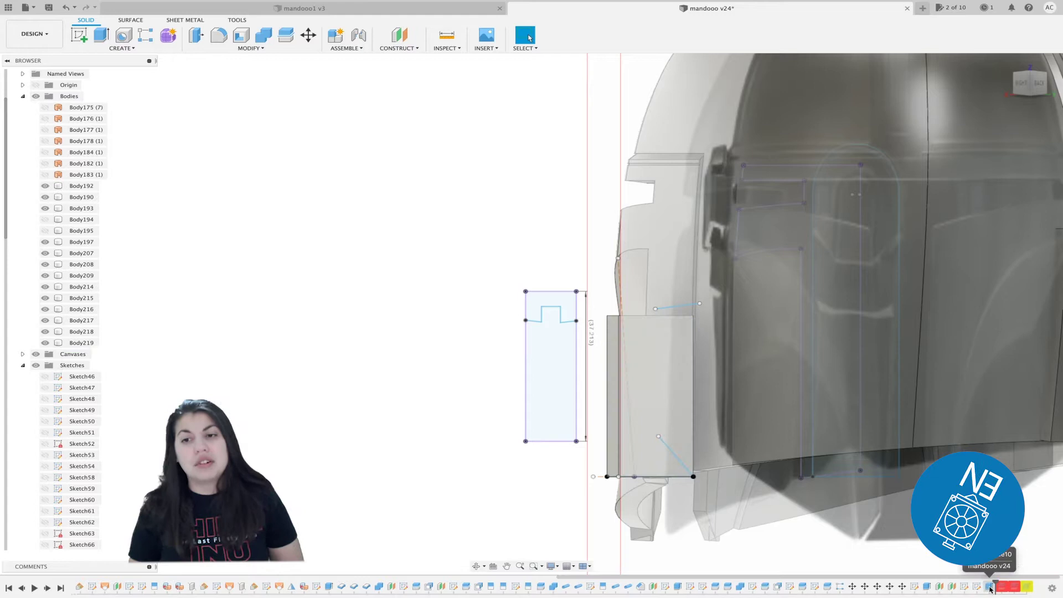
{"action": "double_click", "coordinate": [964, 586]}
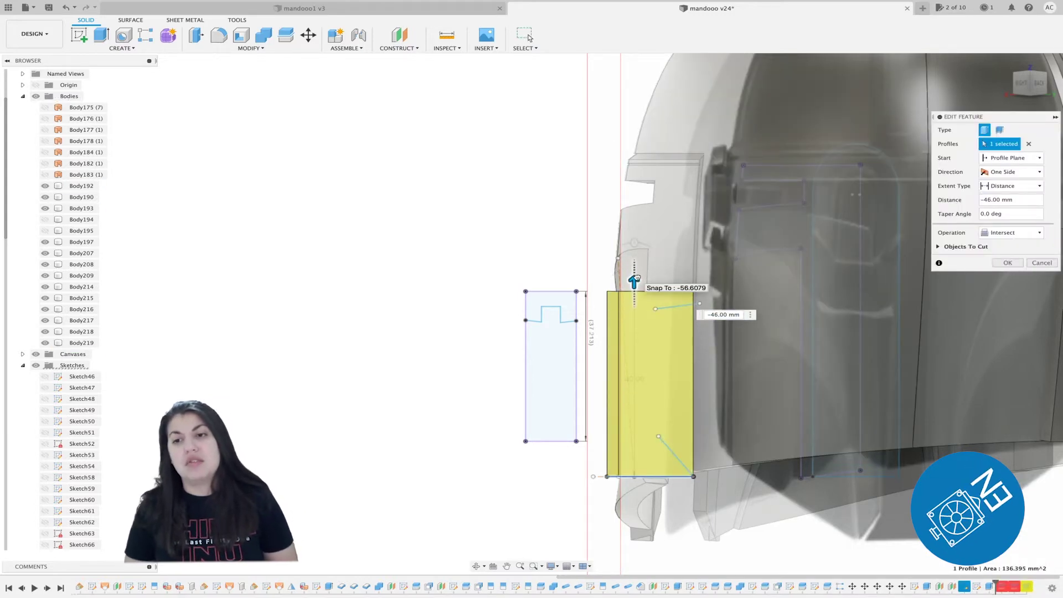
{"action": "left_click", "coordinate": [1008, 263]}
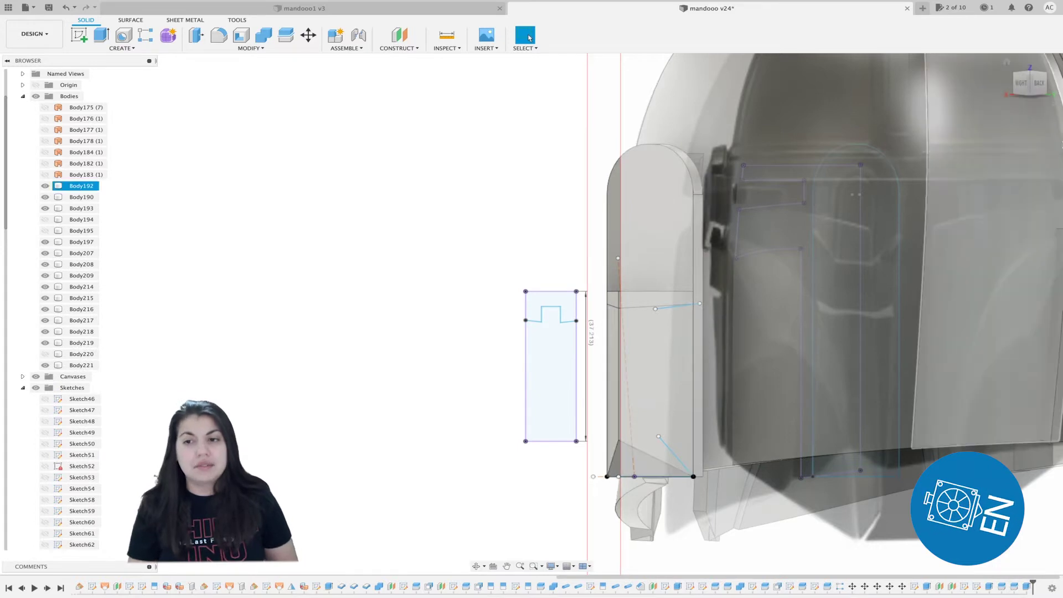
- Start a sketch on the arched plate's outer face and draw a flat lower line with slanted lines rising to both side edges
{"action": "left_click", "coordinate": [1023, 84]}
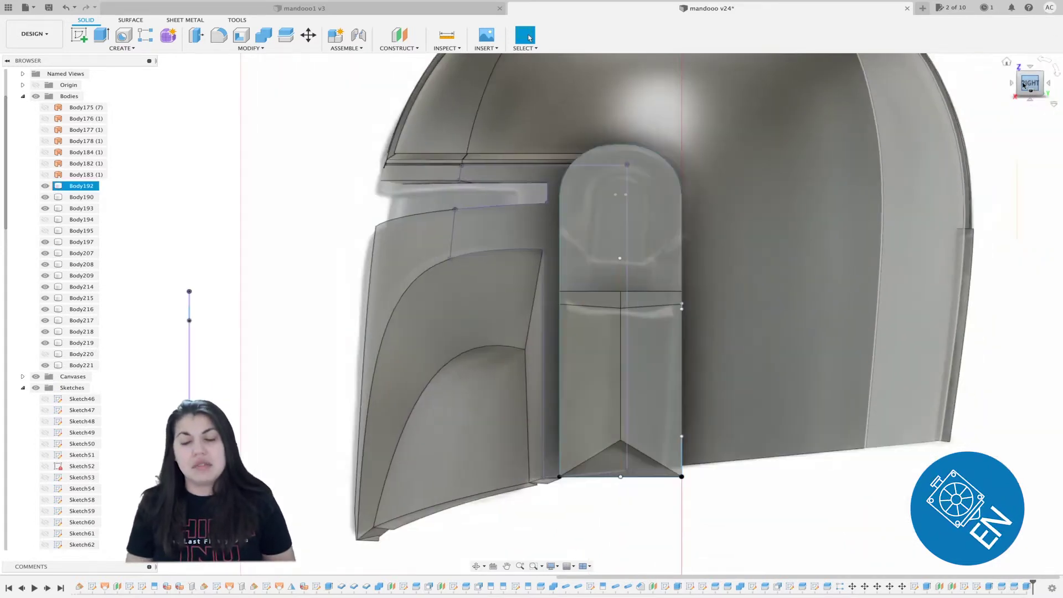
{"action": "left_click", "coordinate": [636, 295]}
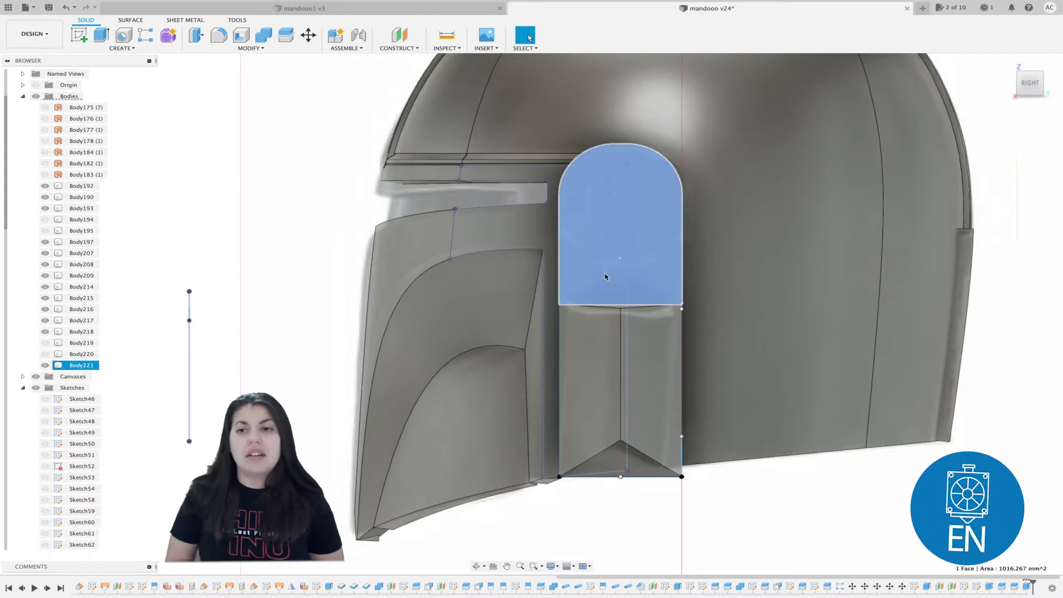
{"action": "left_click", "coordinate": [620, 221]}
{"action": "left_click", "coordinate": [80, 35]}
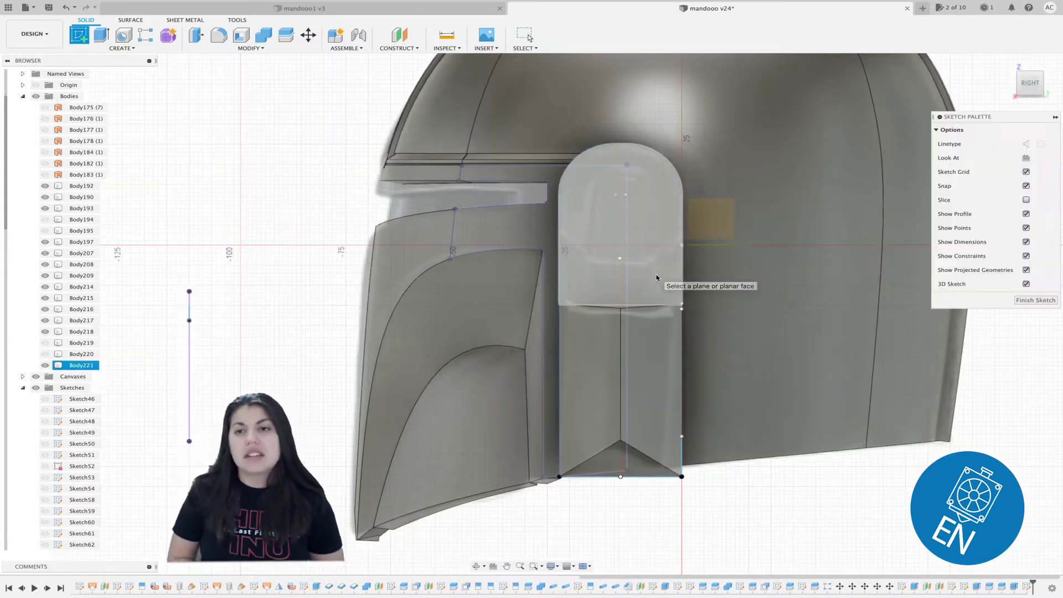
{"action": "left_click", "coordinate": [662, 279]}
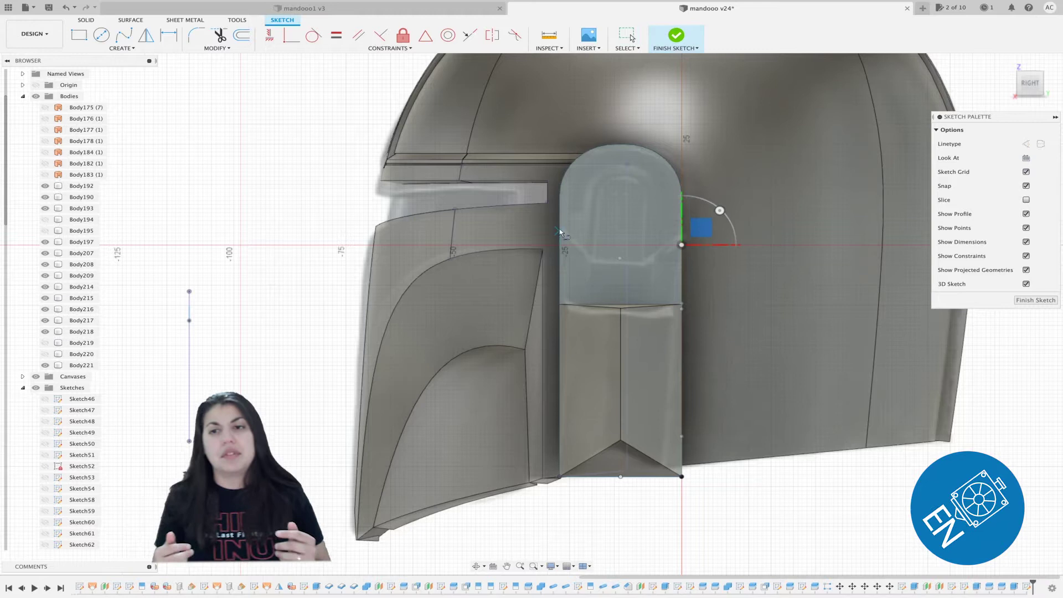
{"action": "left_click", "coordinate": [591, 265]}
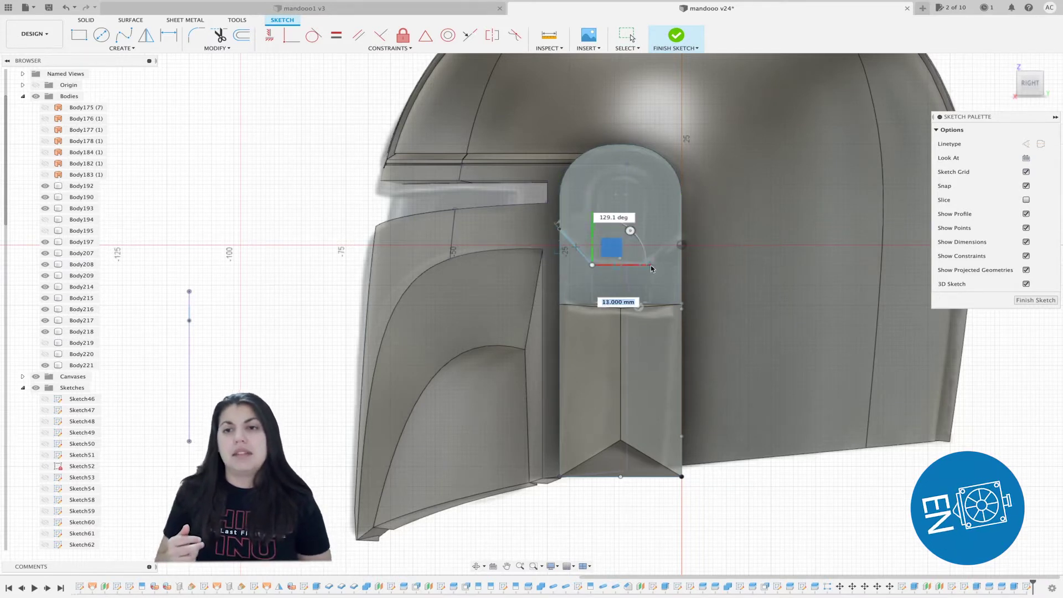
{"action": "left_click", "coordinate": [646, 264]}
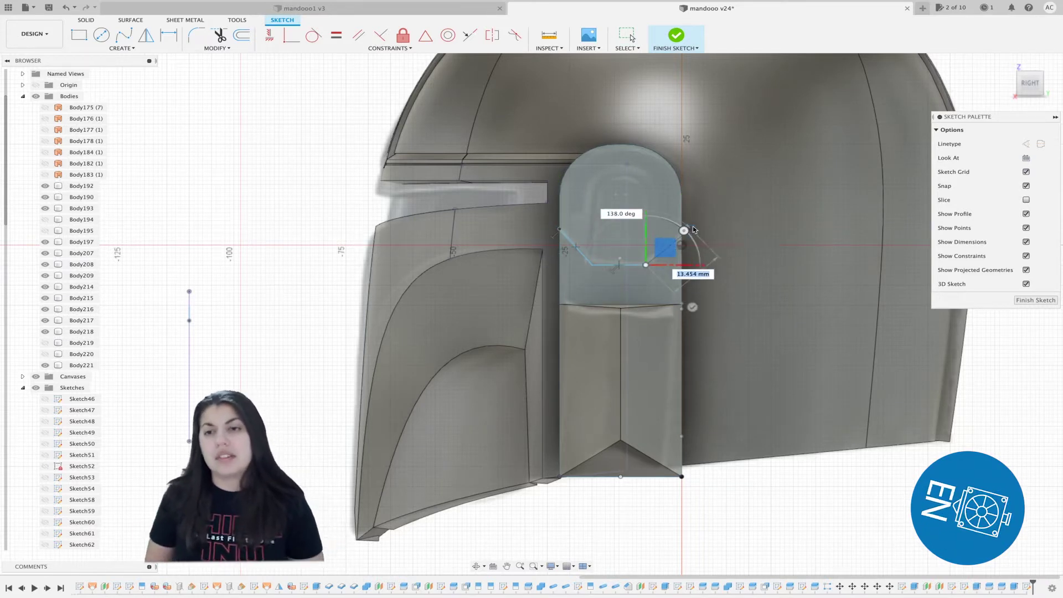
{"action": "left_click", "coordinate": [692, 229]}
{"action": "key", "text": "Escape"}
- Dimension the rear slanted line to the vertical edge and the front slanted line to the flat line, both at 131 degrees
{"action": "key", "text": "d"}
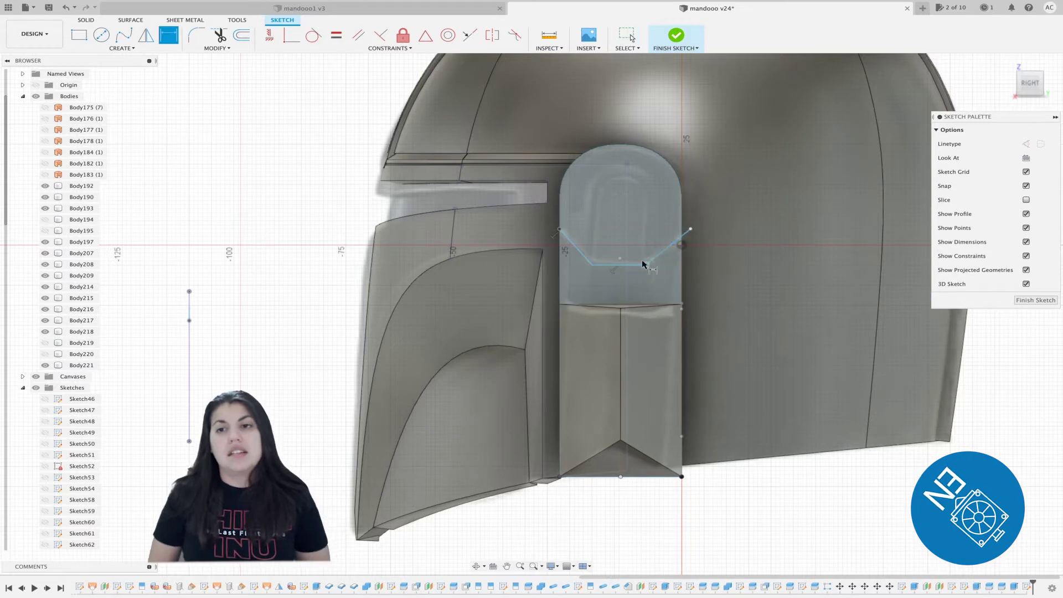
{"action": "left_click", "coordinate": [651, 261]}
{"action": "left_click", "coordinate": [681, 280]}
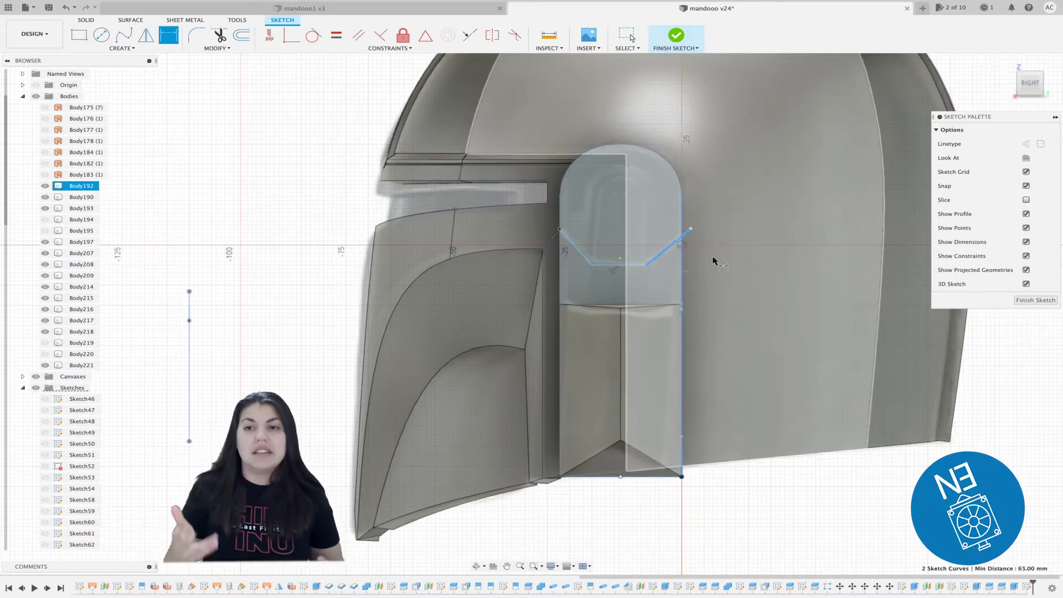
{"action": "left_click", "coordinate": [714, 272]}
{"action": "type", "text": "131"}
{"action": "key", "text": "Return"}
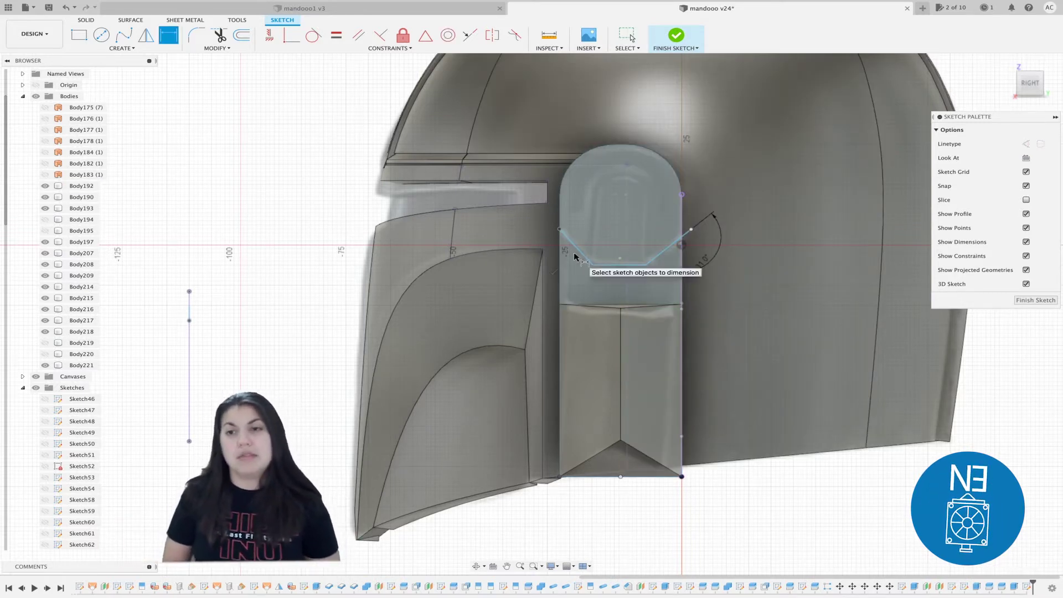
{"action": "left_click", "coordinate": [574, 254]}
{"action": "left_click", "coordinate": [606, 266]}
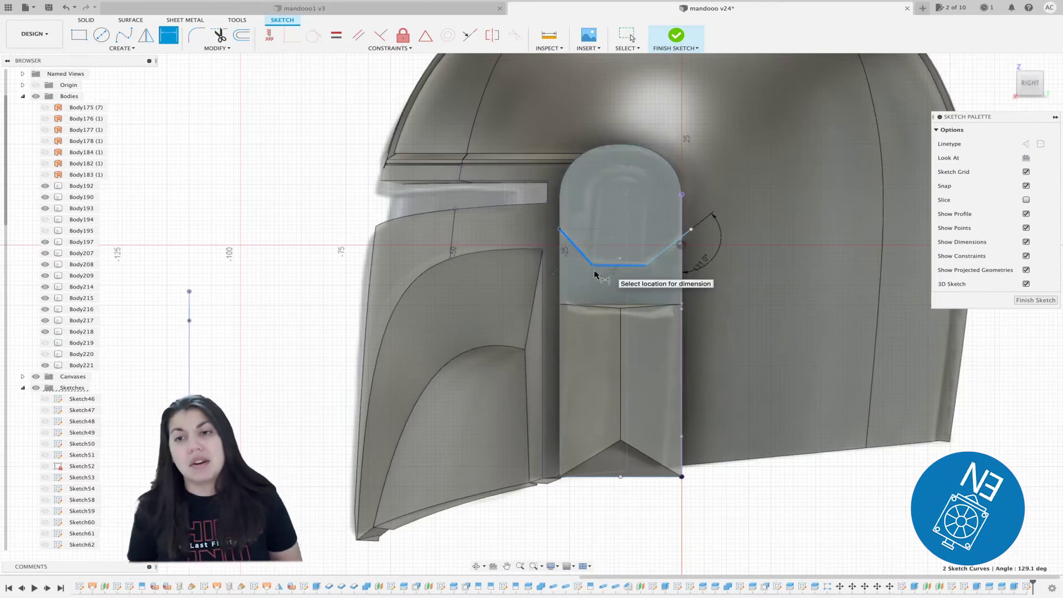
{"action": "left_click", "coordinate": [555, 287]}
{"action": "key", "text": "Return"}
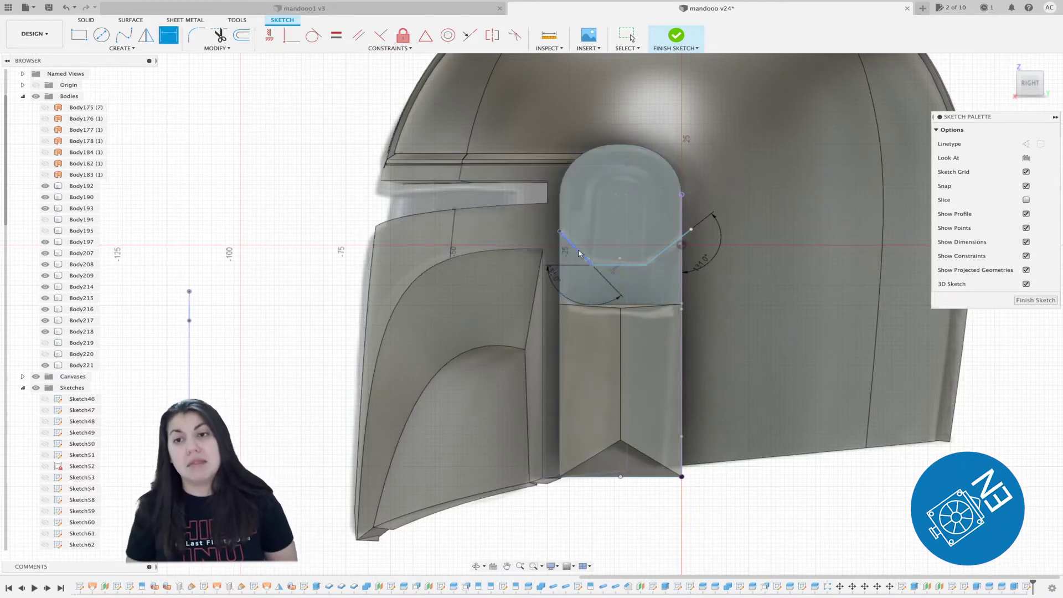
- Dimension both slanted lines to 11 mm and finish the sketch
{"action": "left_click", "coordinate": [579, 250]}
{"action": "left_click", "coordinate": [592, 231]}
{"action": "type", "text": "11"}
{"action": "key", "text": "Return"}
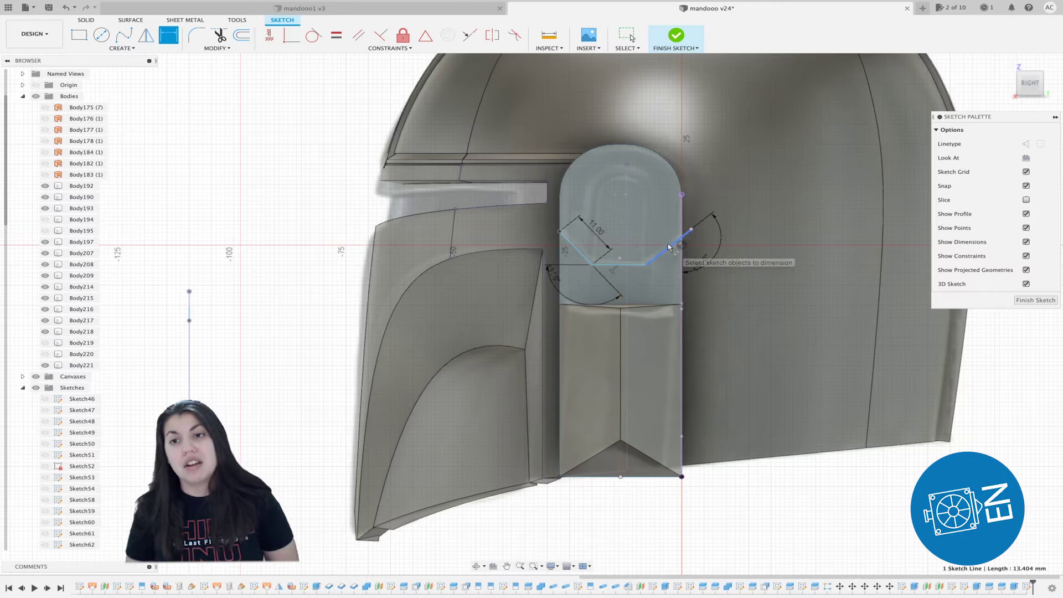
{"action": "left_click", "coordinate": [669, 248]}
{"action": "left_click", "coordinate": [663, 235]}
{"action": "middle_click_drag", "start_coordinate": [624, 318], "coordinate": [613, 300]}
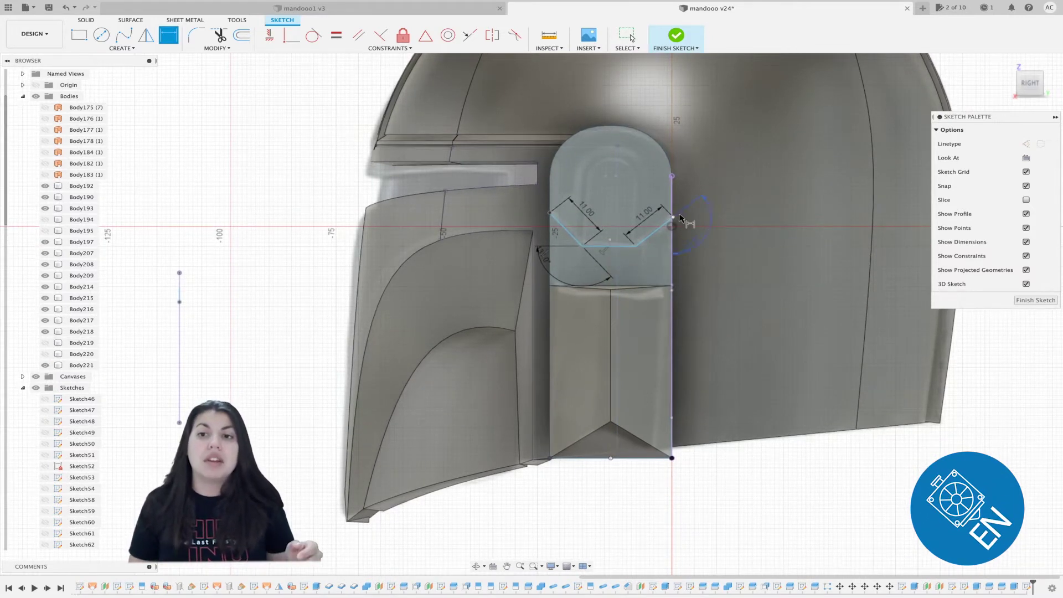
{"action": "left_click", "coordinate": [702, 193]}
{"action": "left_click", "coordinate": [1026, 300]}
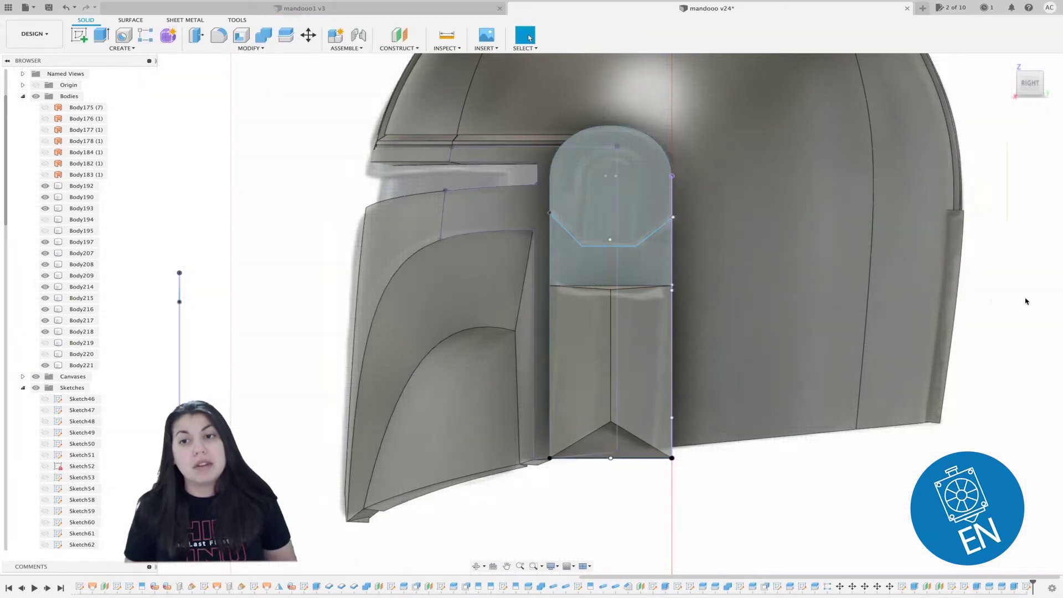
- Extrude the arched region above the three sketched lines 3 mm outward with the Join operation
{"action": "key", "text": "e"}
{"action": "left_click", "coordinate": [663, 207]}
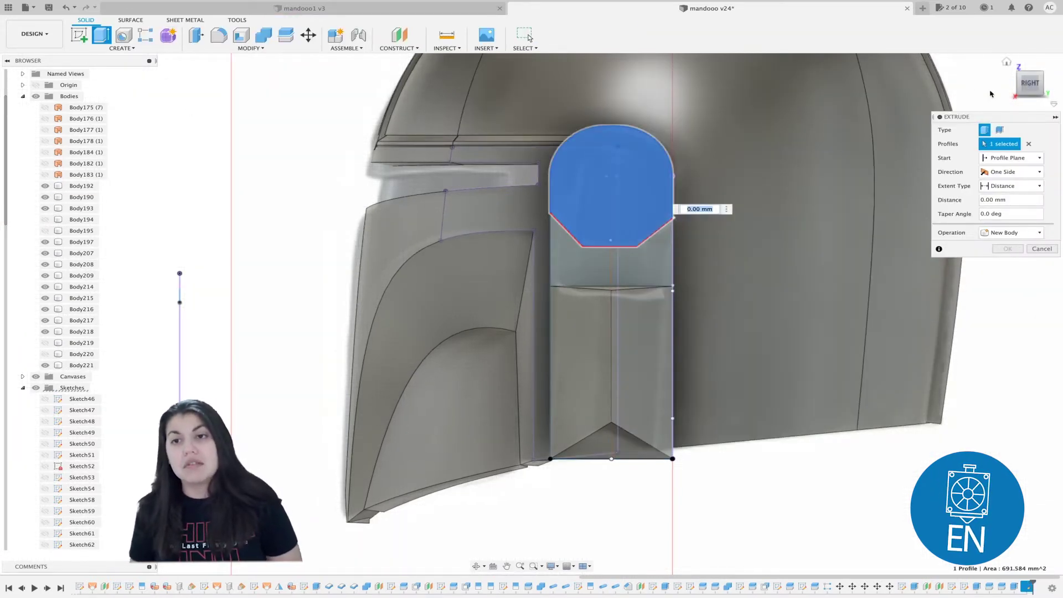
{"action": "left_click", "coordinate": [1041, 84]}
{"action": "left_click_drag", "start_coordinate": [635, 187], "coordinate": [624, 186]}
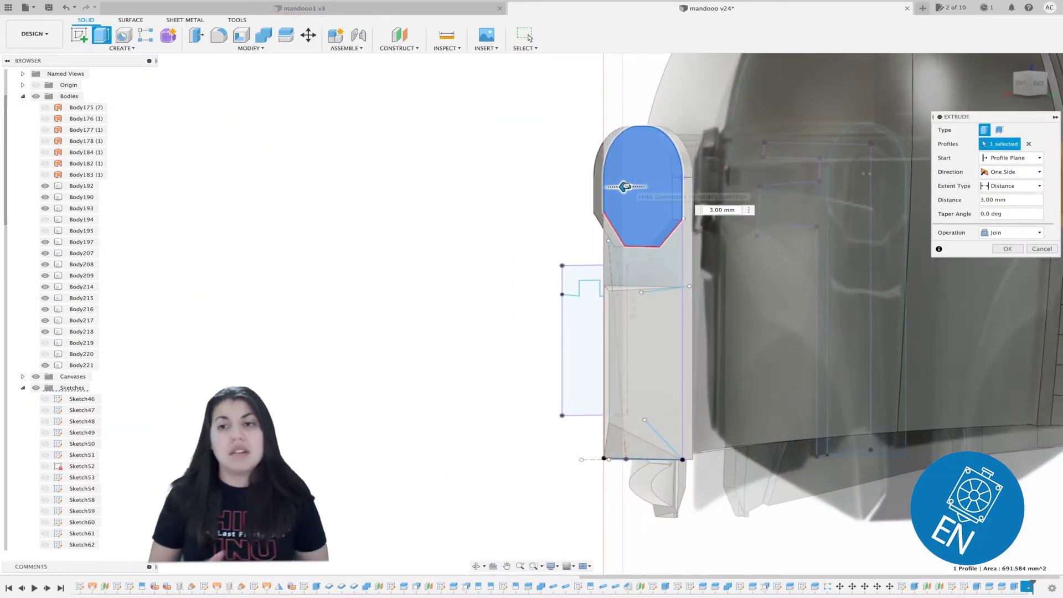
{"action": "left_click", "coordinate": [1014, 250]}
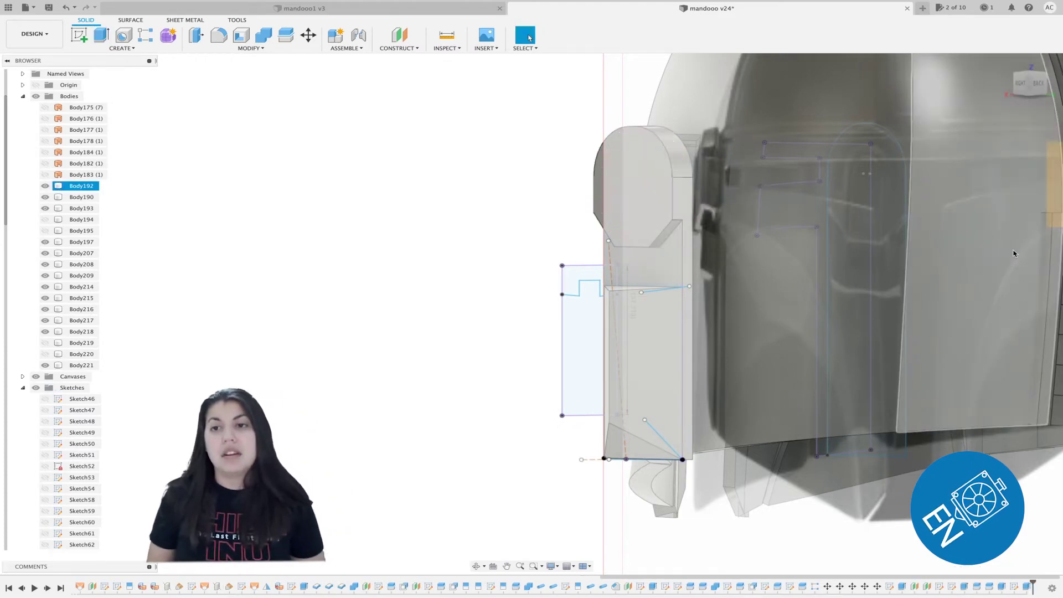
- Edit the arched face's sketch and offset the three-line lower chain 3 mm inward
{"action": "right_click", "coordinate": [1014, 586]}
{"action": "left_click", "coordinate": [975, 491]}
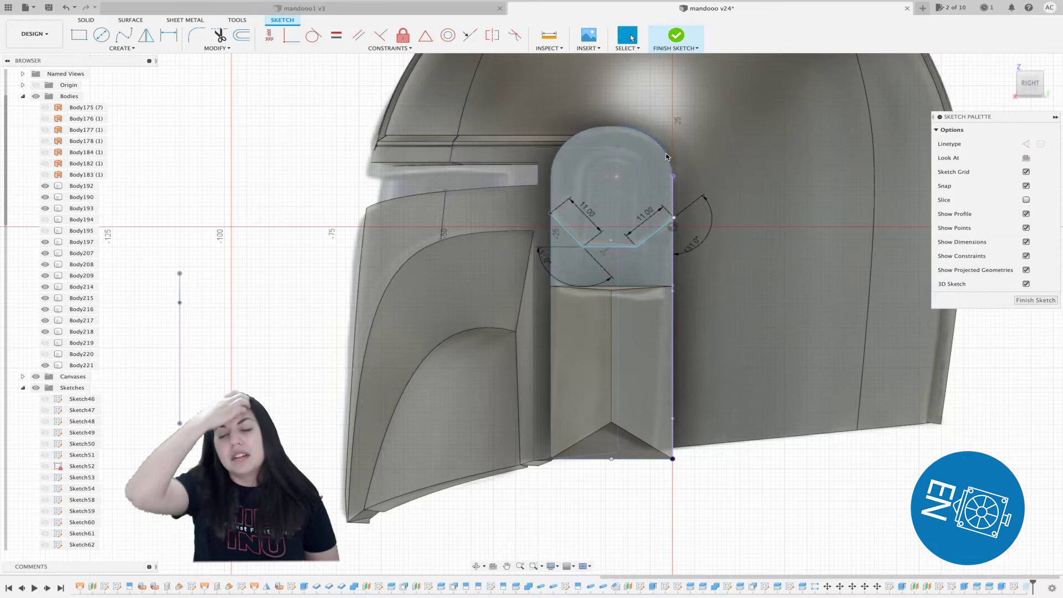
{"action": "key", "text": "o"}
{"action": "left_click", "coordinate": [665, 155]}
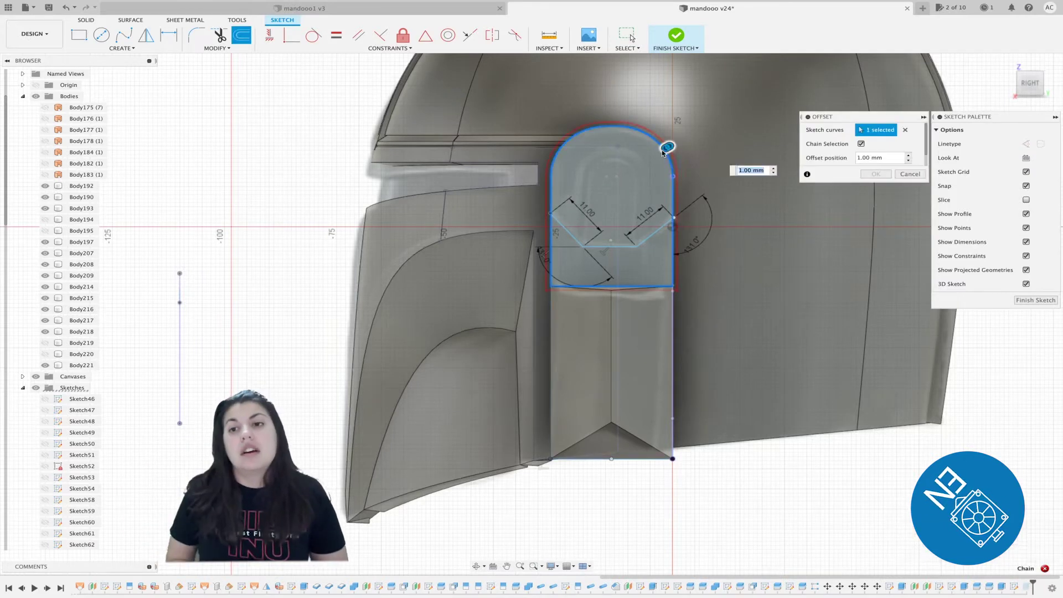
{"action": "left_click", "coordinate": [905, 130]}
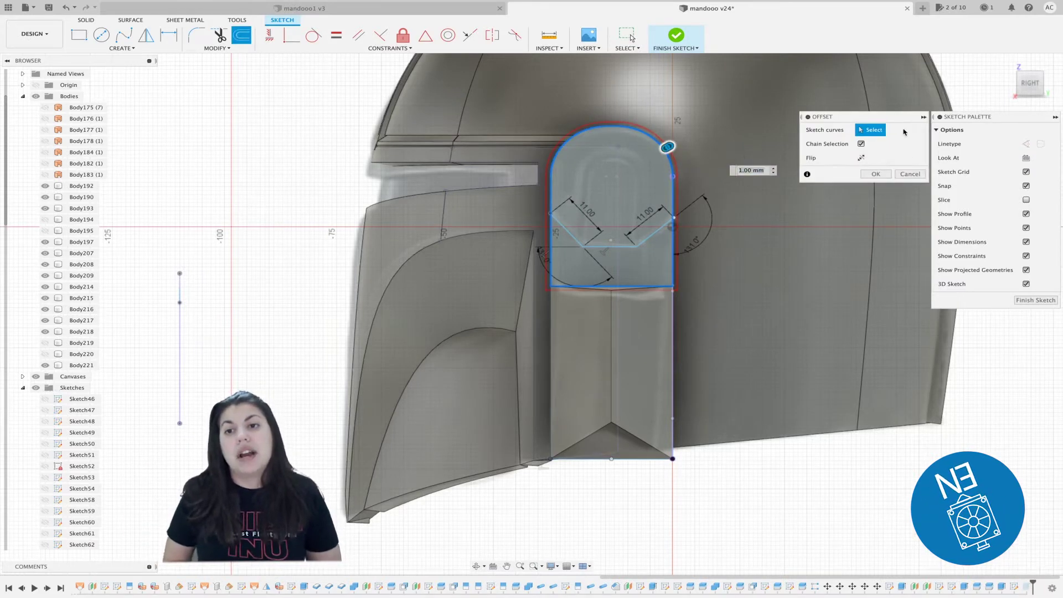
{"action": "left_click", "coordinate": [653, 232]}
{"action": "left_click", "coordinate": [653, 233]}
{"action": "left_click", "coordinate": [653, 233]}
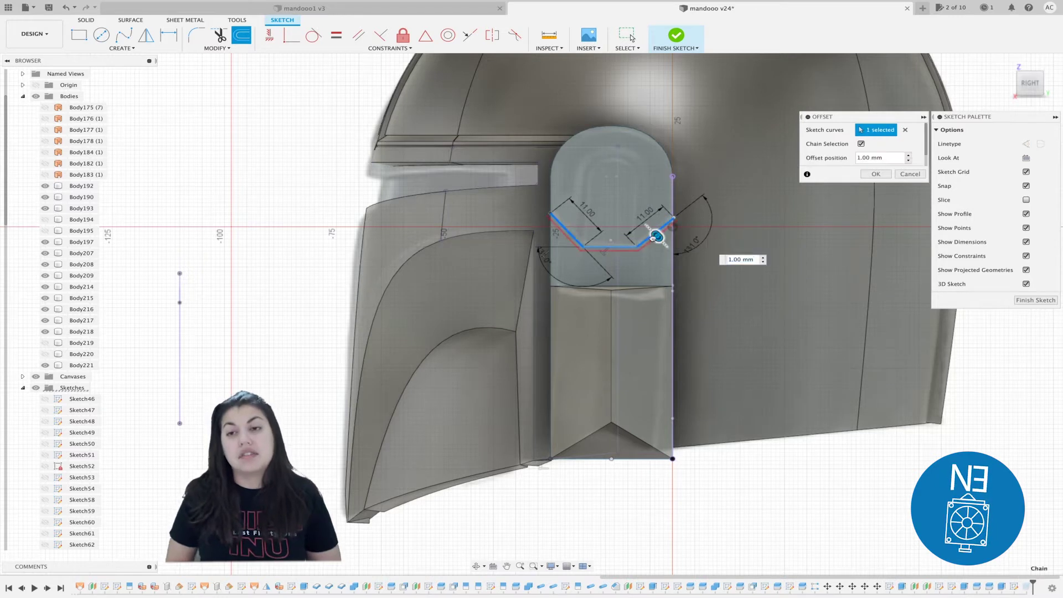
{"action": "left_click_drag", "start_coordinate": [654, 234], "coordinate": [648, 230]}
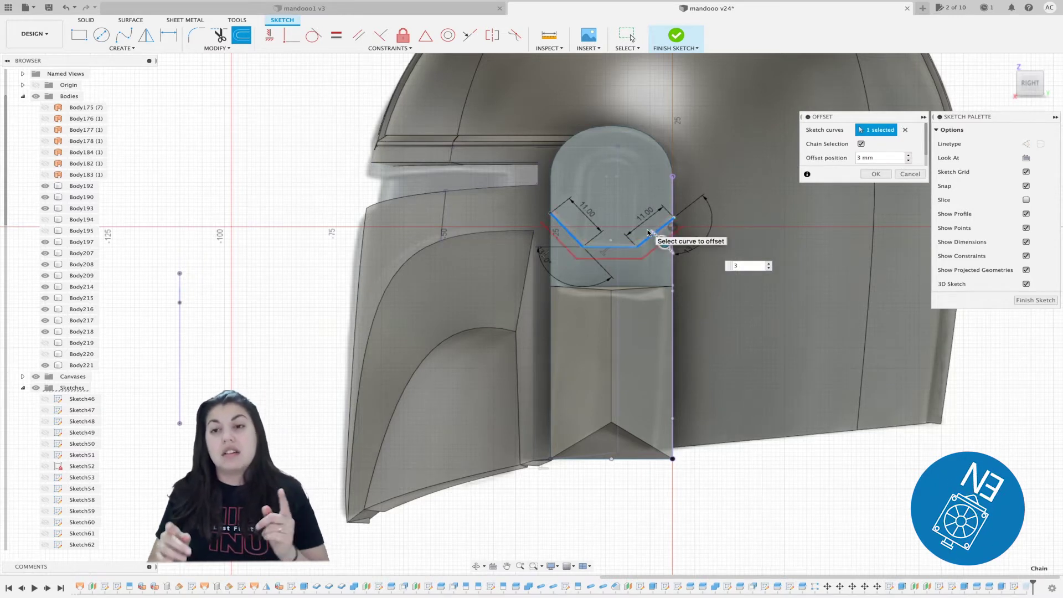
{"action": "key", "text": "Return"}
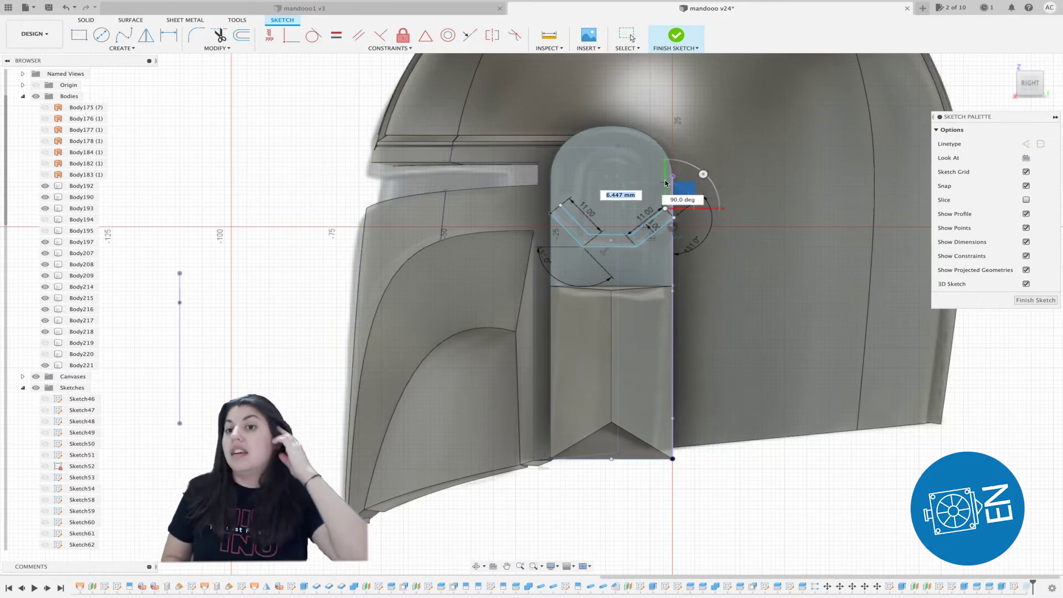
- Offset the ear piece's rear vertical edge 3 mm inward in the sketch
{"action": "left_click", "coordinate": [671, 177]}
{"action": "key", "text": "Escape"}
{"action": "key", "text": "o"}
{"action": "left_click", "coordinate": [673, 204]}
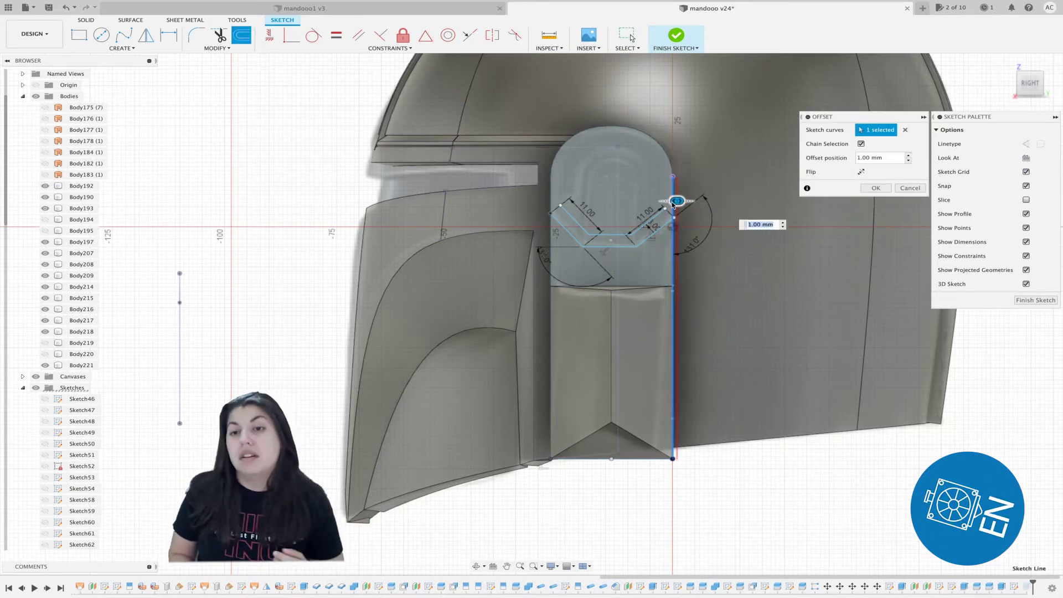
{"action": "key", "text": "Return"}
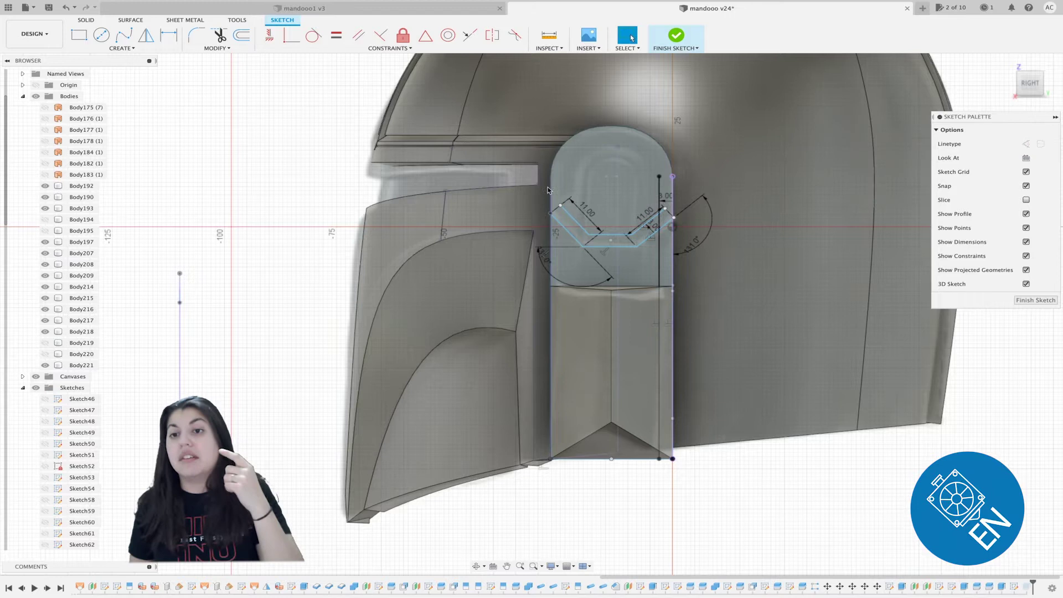
- Offset the arched plate's whole outline 3 mm inward
{"action": "key", "text": "o"}
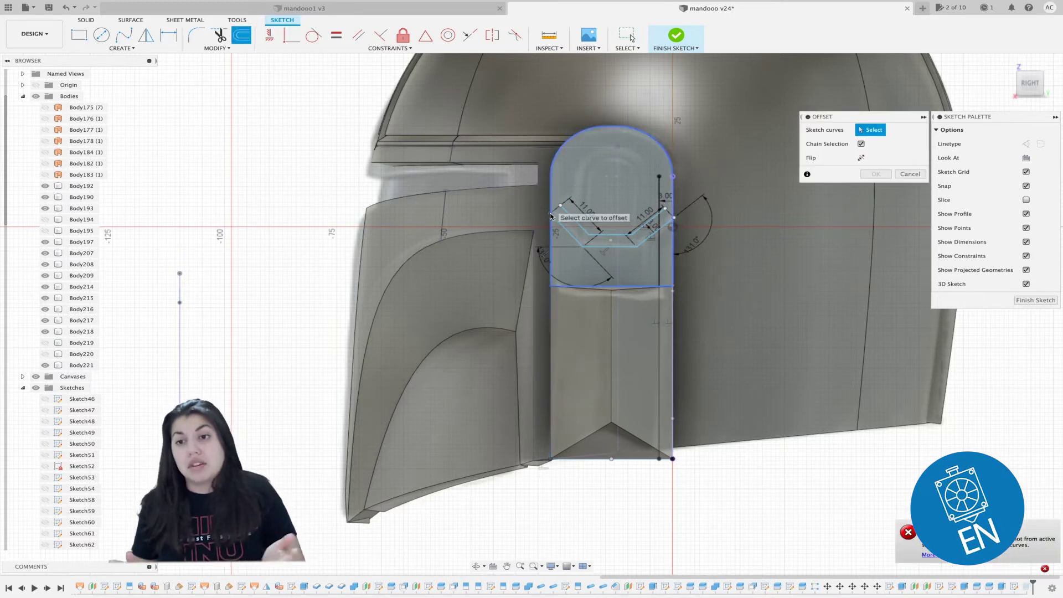
{"action": "left_click", "coordinate": [550, 256]}
{"action": "left_click_drag", "start_coordinate": [547, 255], "coordinate": [563, 253]}
{"action": "type", "text": "-3"}
{"action": "key", "text": "Return"}
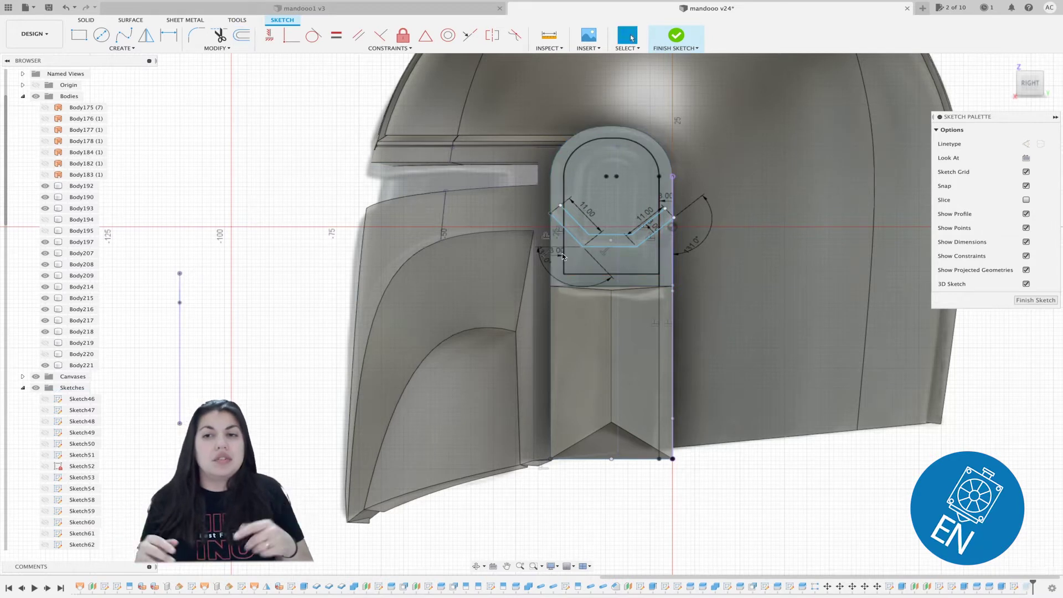
- Trim the excess offset curves below the slanted lines, leaving one closed inner outline
{"action": "left_click", "coordinate": [564, 267]}
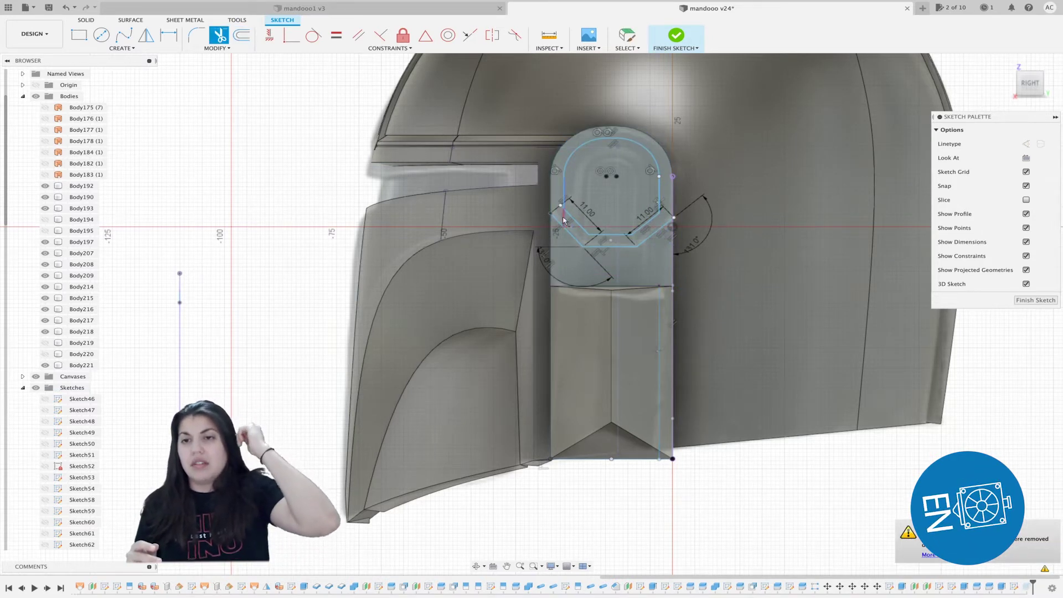
{"action": "scroll", "coordinate": [561, 210], "scroll_direction": "up", "scroll_amount": 5}
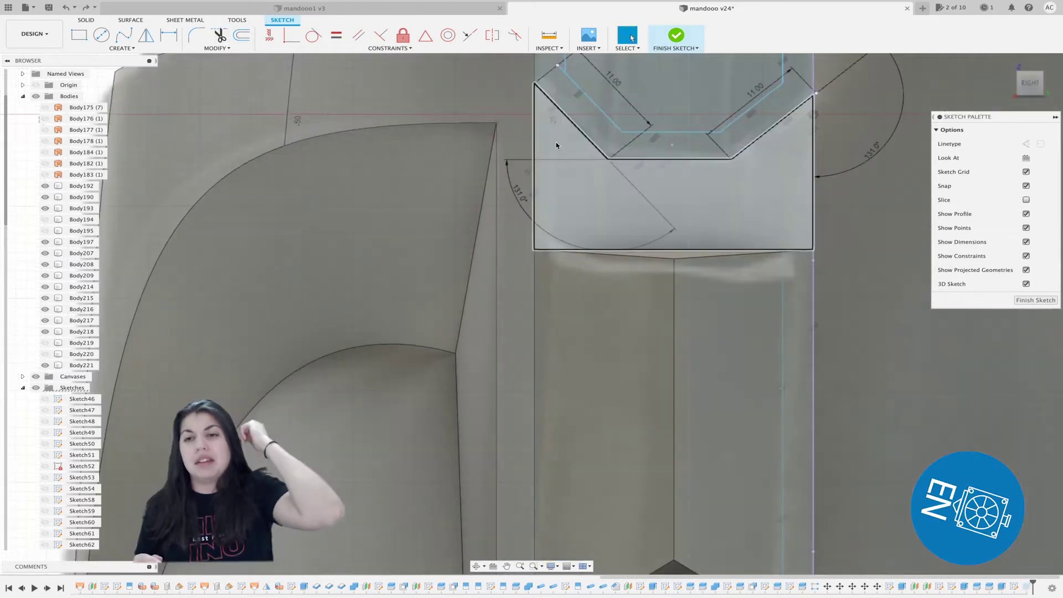
{"action": "scroll", "coordinate": [582, 143], "scroll_direction": "down", "scroll_amount": 2}
{"action": "key", "text": "Escape"}
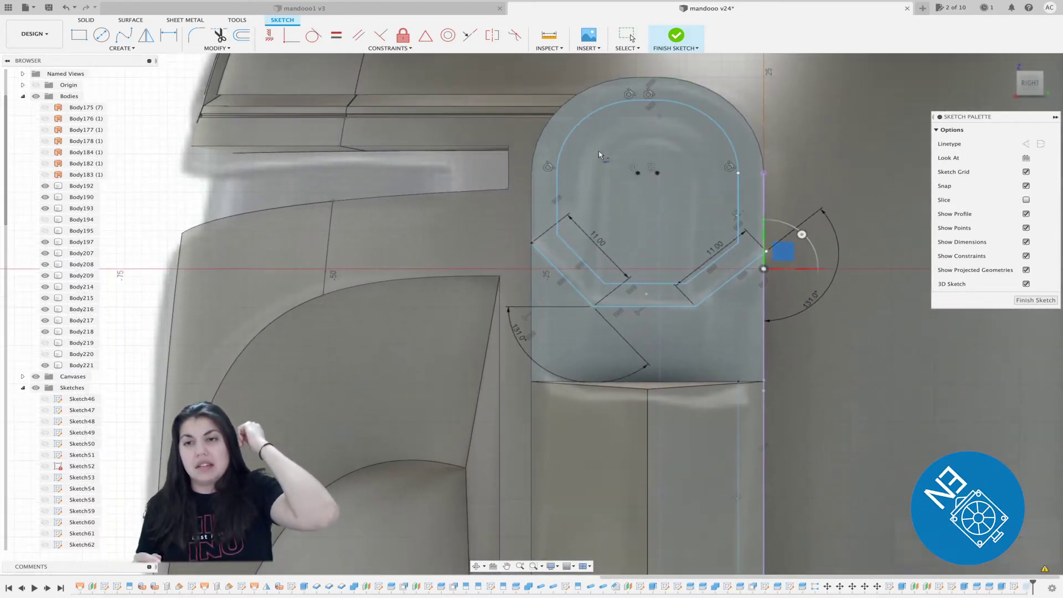
- Sketch a horizontal line just above the arch, joined to a short vertical line dropping from its rear end
{"action": "left_click", "coordinate": [576, 70]}
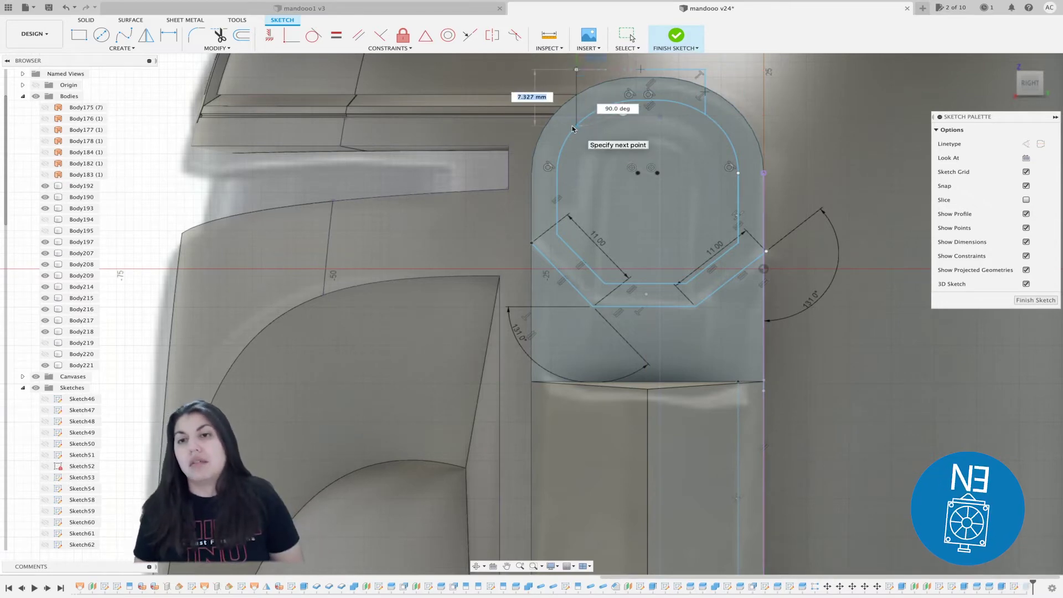
{"action": "key", "text": "Escape"}
{"action": "middle_click_drag", "start_coordinate": [676, 85], "coordinate": [645, 129]}
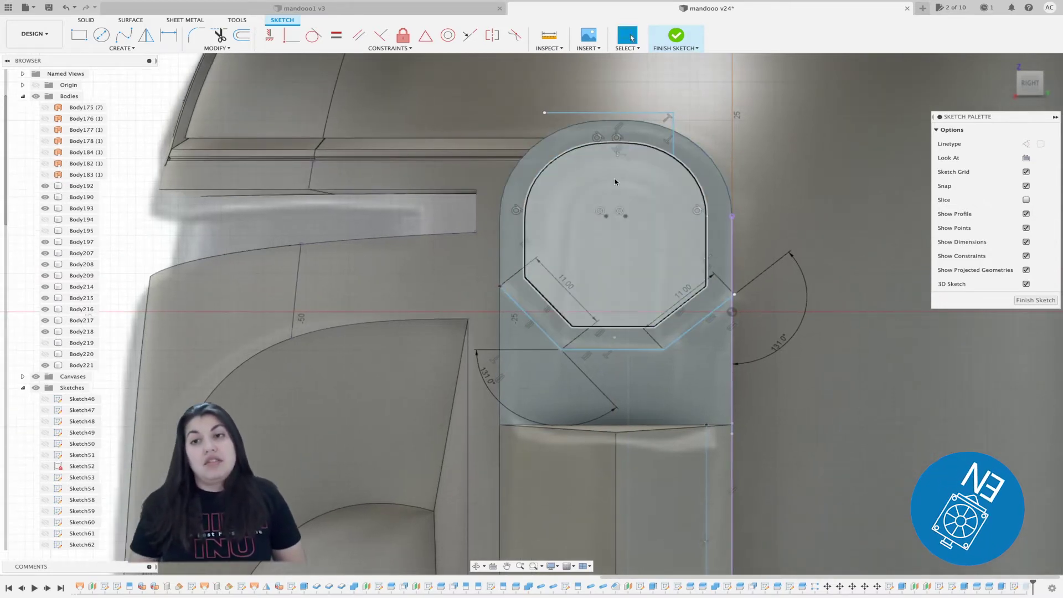
- Close the tab above the inner arch with a second vertical line, trim the overhanging line and the arch inside the tab, and finish the sketch
{"action": "key", "text": "m"}
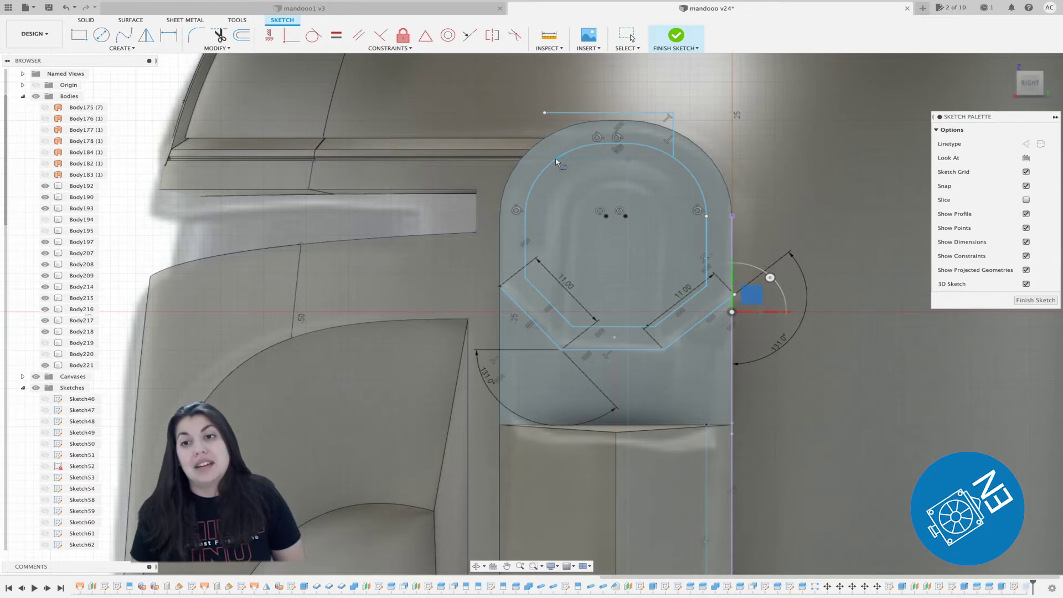
{"action": "left_click", "coordinate": [556, 159]}
{"action": "left_click", "coordinate": [558, 112]}
{"action": "key", "text": "t"}
{"action": "left_click", "coordinate": [550, 113]}
{"action": "left_click", "coordinate": [594, 145]}
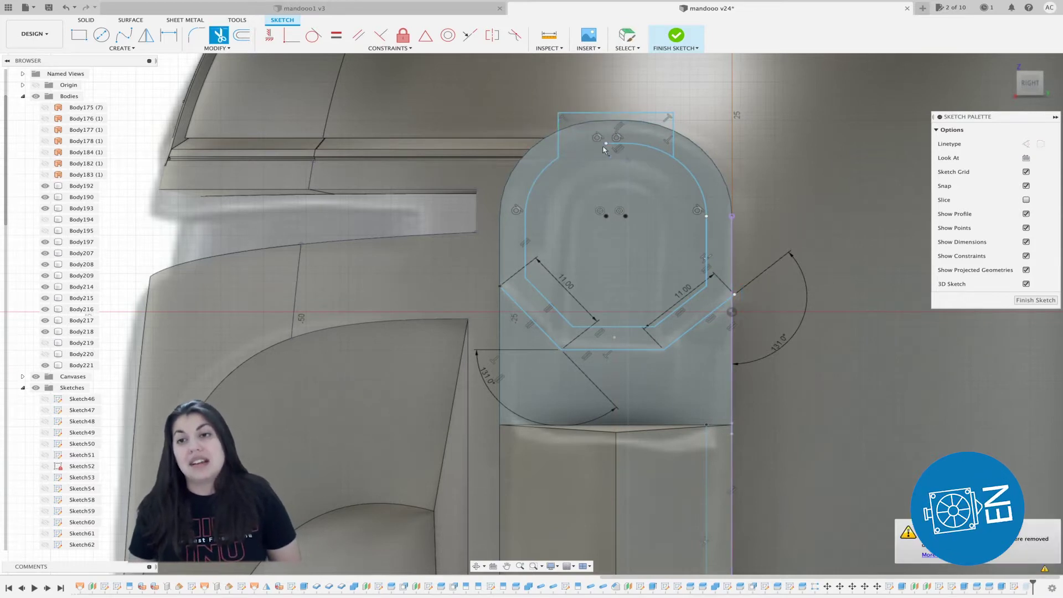
{"action": "left_click", "coordinate": [1035, 300]}
- Cut the inner outline and the tab above it through the arched plate with a symmetric 2 mm Extrude
{"action": "left_click", "coordinate": [50, 545]}
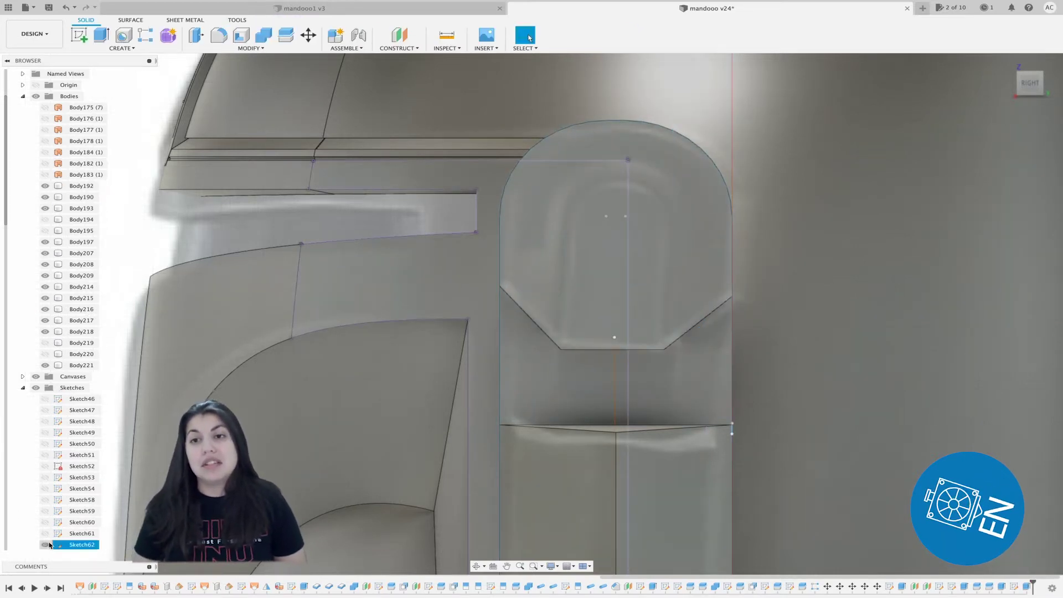
{"action": "left_click", "coordinate": [45, 545]}
{"action": "scroll", "coordinate": [78, 388], "scroll_direction": "down", "scroll_amount": 5}
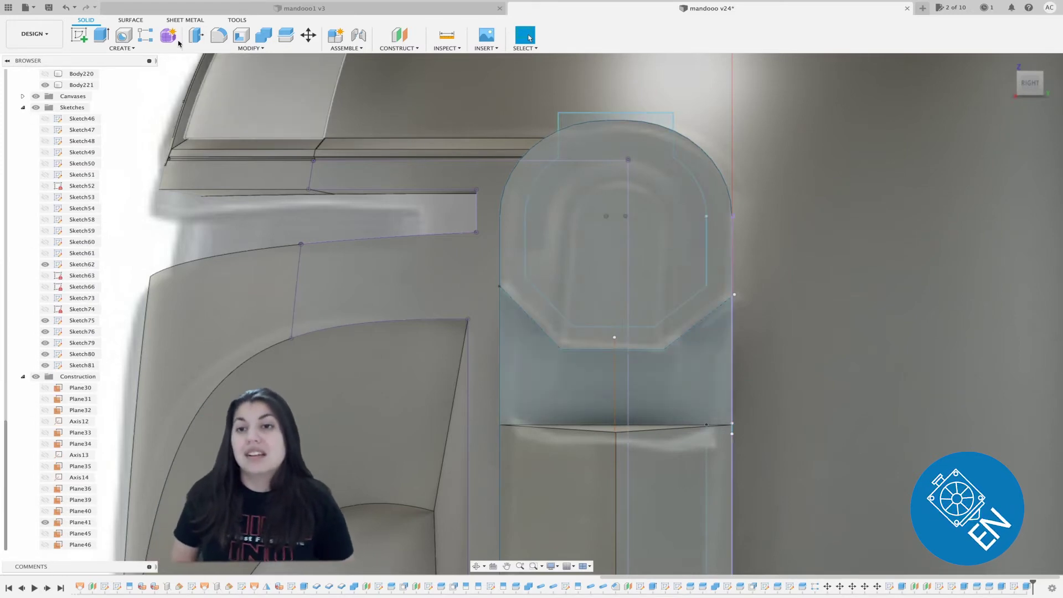
{"action": "left_click", "coordinate": [101, 35]}
{"action": "left_click_drag", "start_coordinate": [1031, 83], "coordinate": [923, 92]}
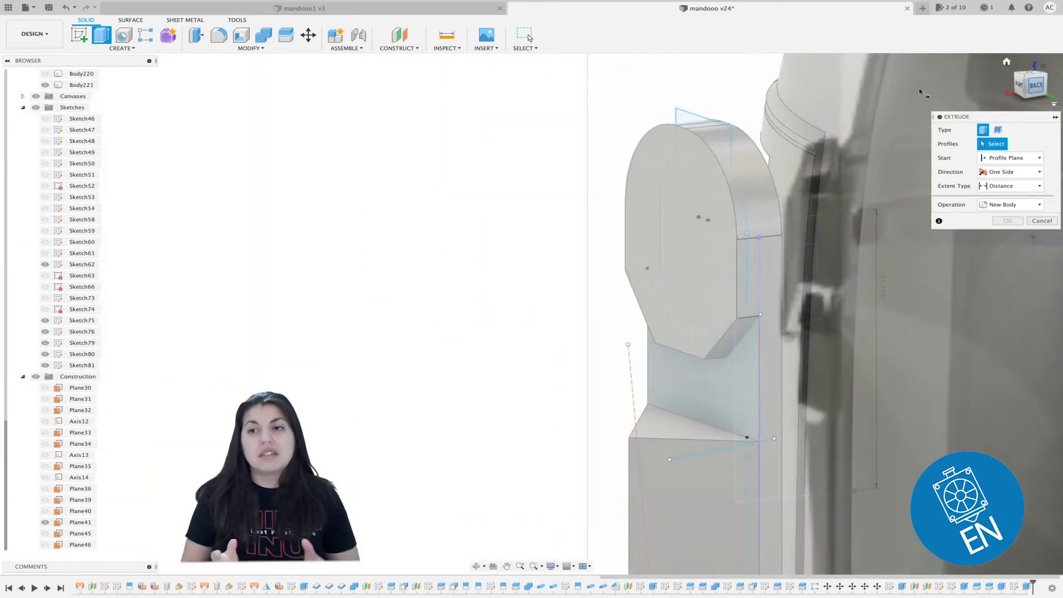
{"action": "left_click", "coordinate": [714, 130]}
{"action": "left_click", "coordinate": [710, 156]}
{"action": "left_click", "coordinate": [1031, 85]}
{"action": "left_click", "coordinate": [1009, 172]}
{"action": "left_click", "coordinate": [1000, 197]}
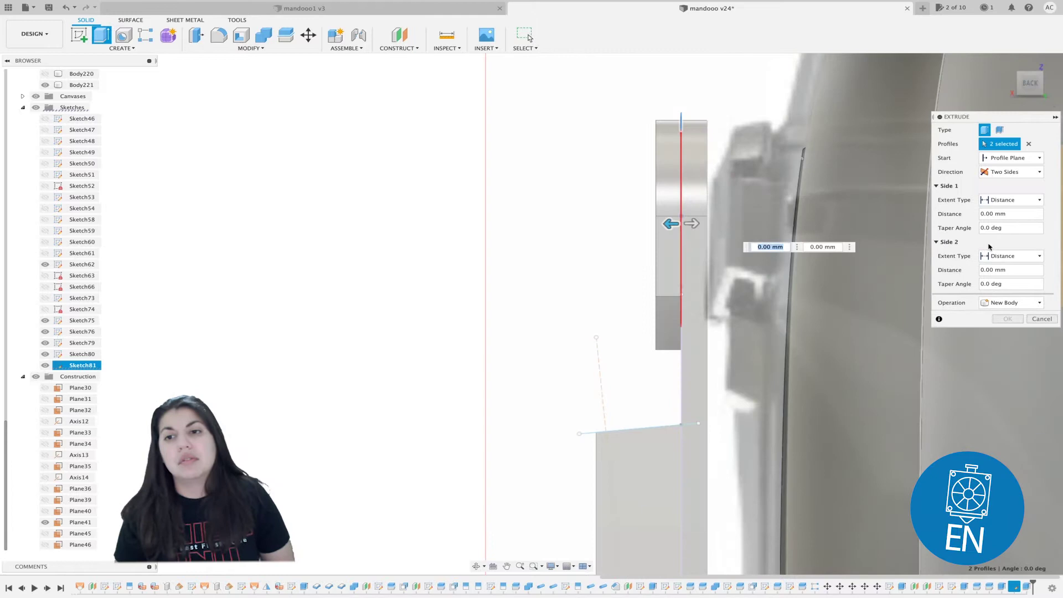
{"action": "left_click", "coordinate": [1013, 172]}
{"action": "left_click", "coordinate": [1008, 195]}
{"action": "left_click", "coordinate": [1014, 246]}
{"action": "left_click", "coordinate": [1006, 268]}
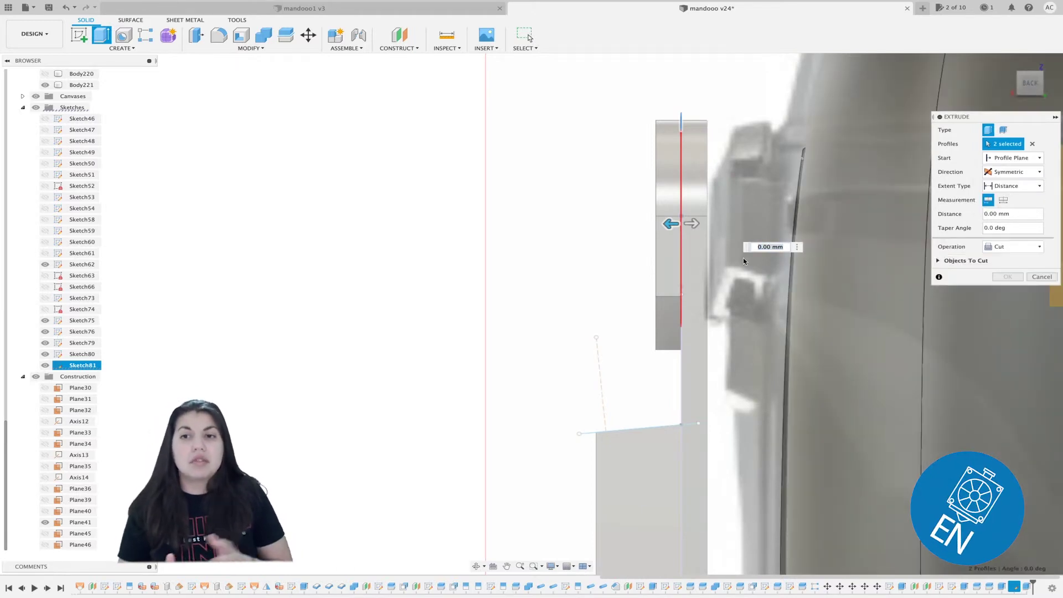
{"action": "left_click_drag", "start_coordinate": [690, 225], "coordinate": [698, 227]}
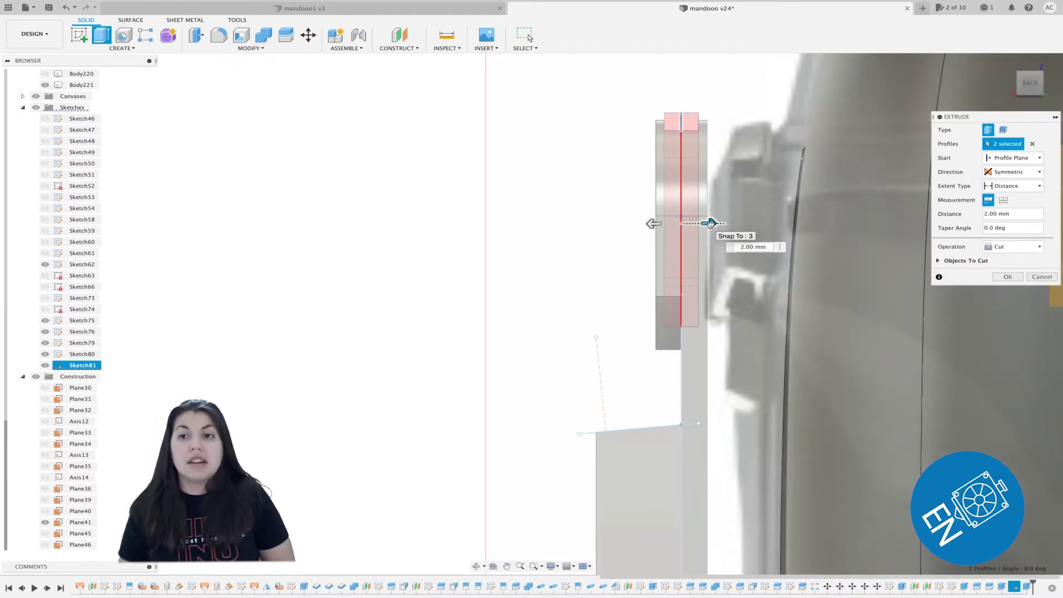
{"action": "key", "text": "Return"}
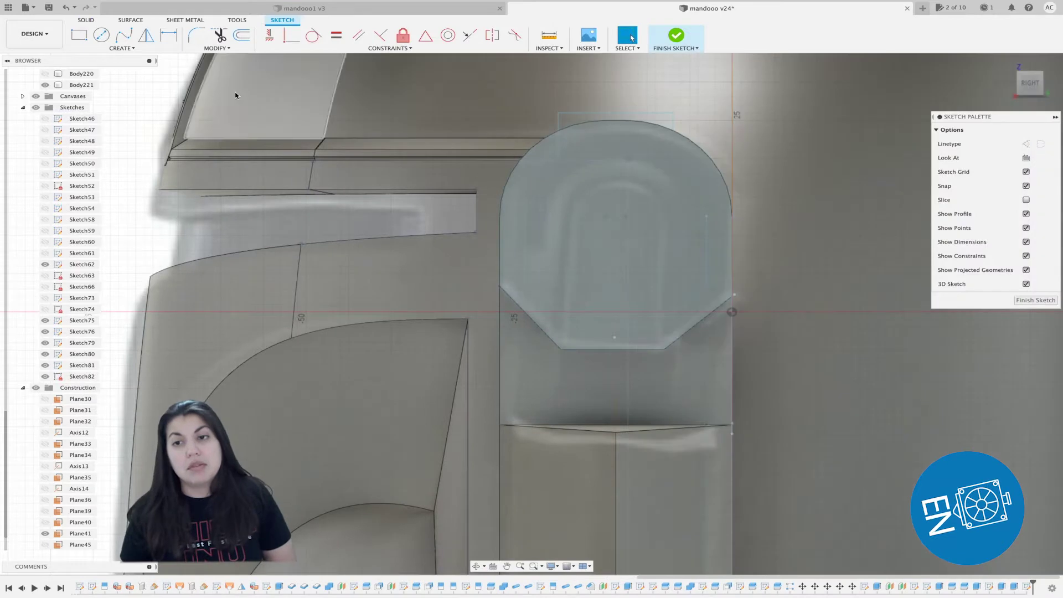
- Sketch an upright ellipse about 23 mm wide centred on the arched plate's outer face
{"action": "left_click", "coordinate": [122, 48]}
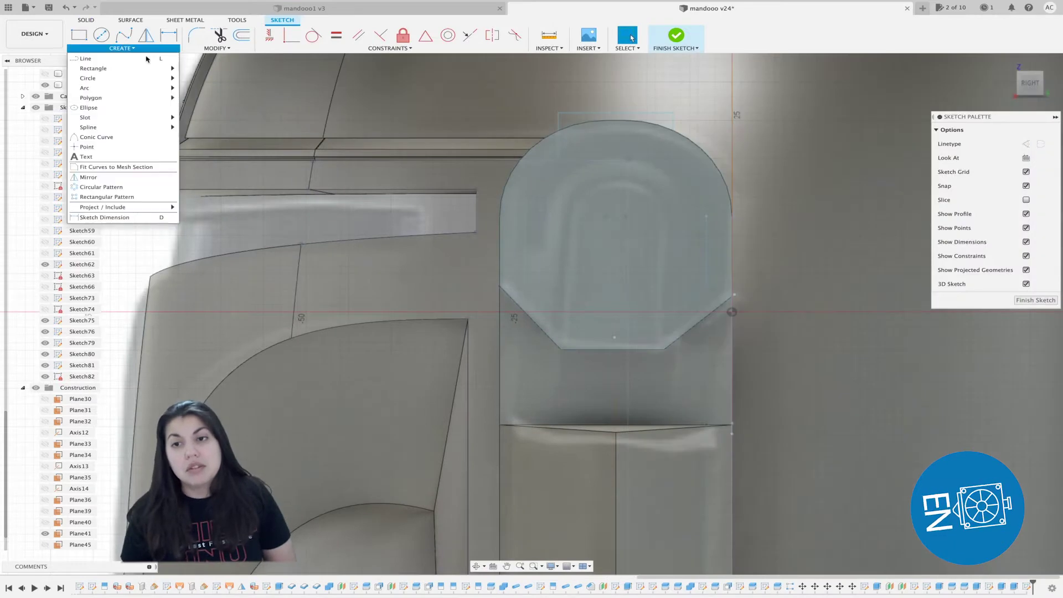
{"action": "left_click", "coordinate": [97, 108]}
{"action": "left_click", "coordinate": [612, 257]}
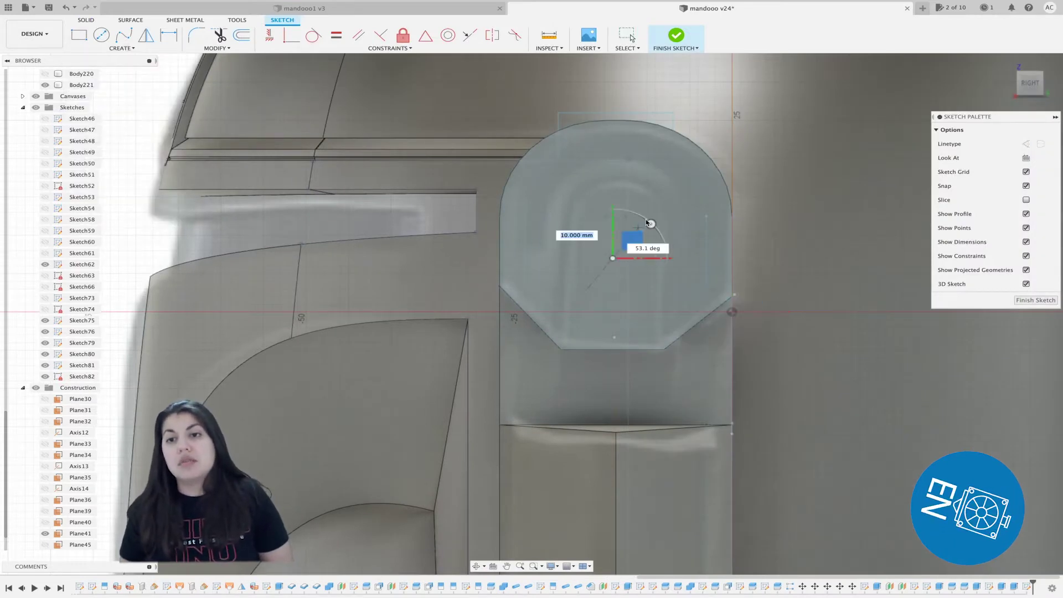
{"action": "left_click", "coordinate": [613, 144]}
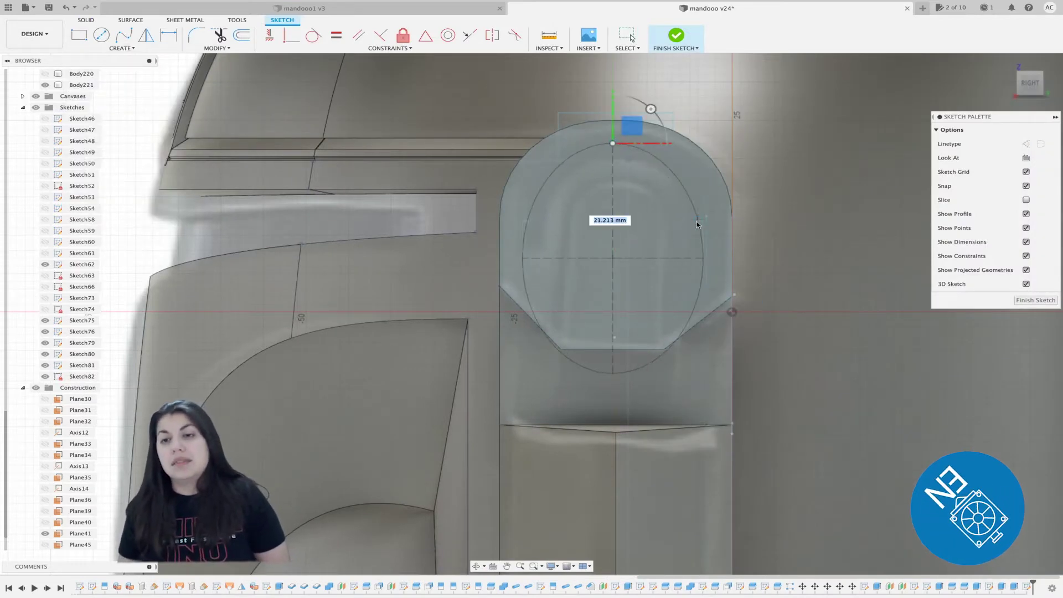
{"action": "left_click", "coordinate": [703, 221]}
- Offset the ellipse about 2 mm inward
{"action": "key", "text": "o"}
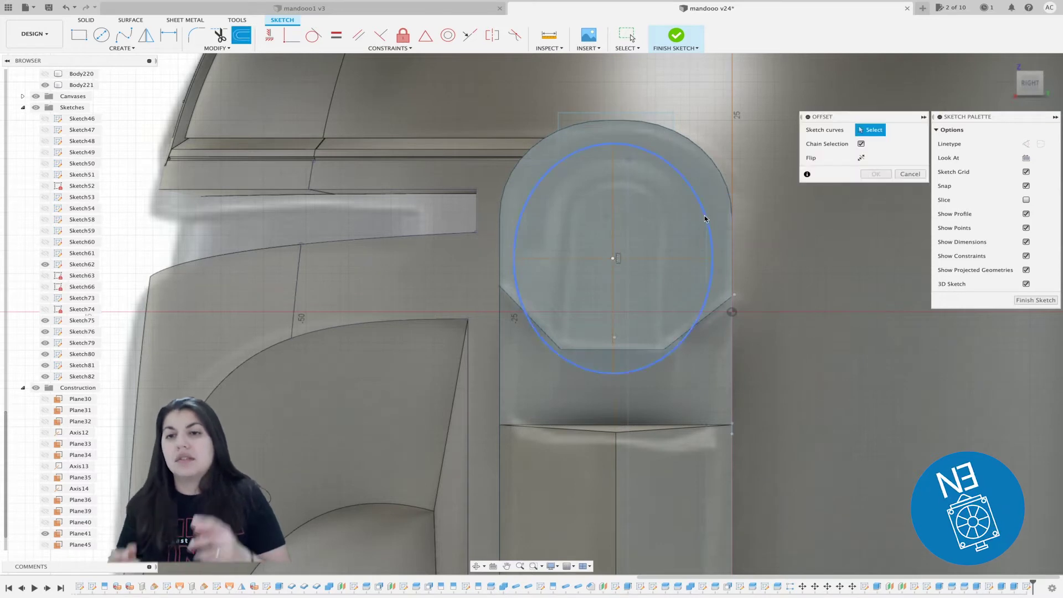
{"action": "left_click", "coordinate": [712, 214]}
{"action": "left_click_drag", "start_coordinate": [713, 213], "coordinate": [690, 220]}
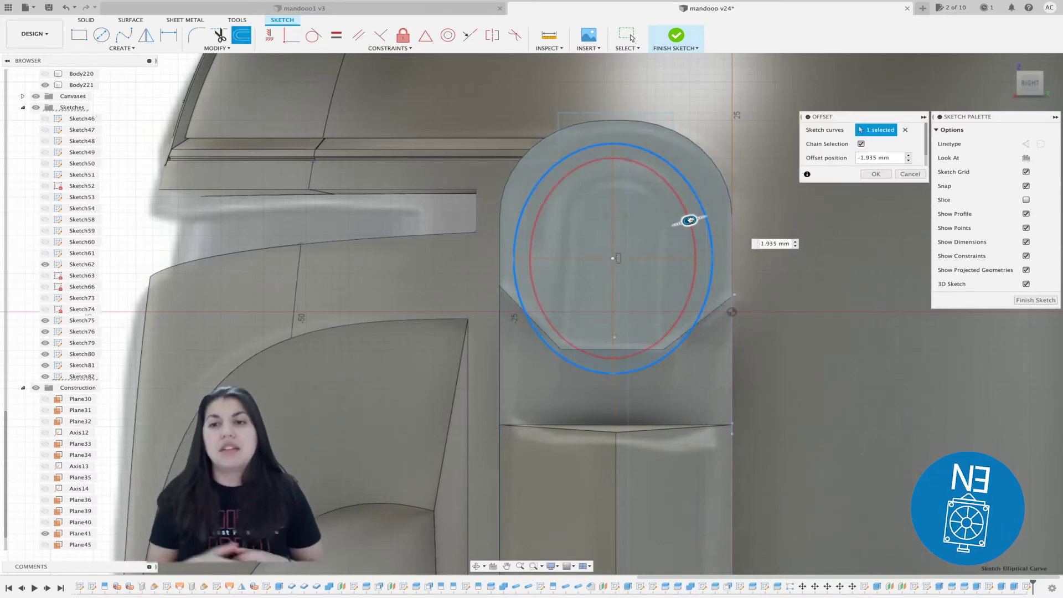
{"action": "key", "text": "Return"}
- Sketch a horizontal line about 23 mm long through the ellipses' centre, spanning the full width of the outer ellipse
{"action": "key", "text": "l"}
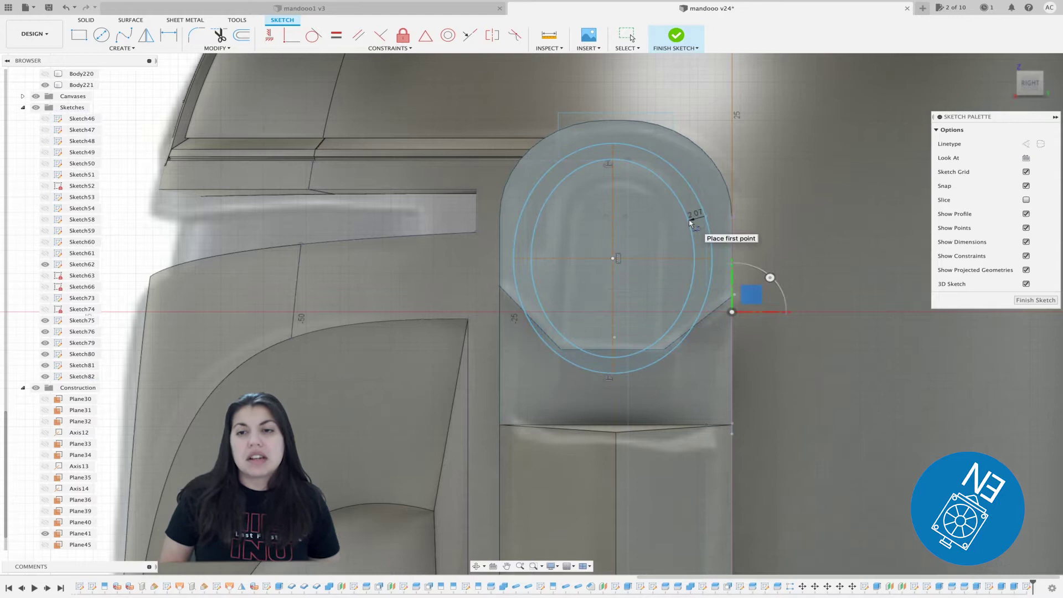
{"action": "left_click", "coordinate": [712, 258]}
{"action": "left_click", "coordinate": [695, 258]}
{"action": "key", "text": "Escape"}
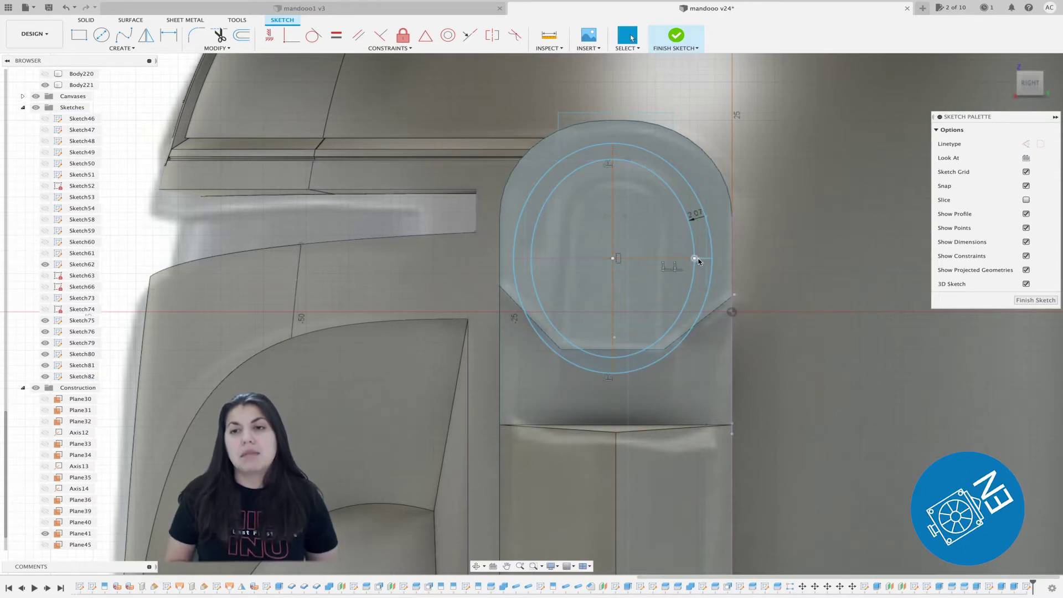
{"action": "left_click", "coordinate": [711, 258]}
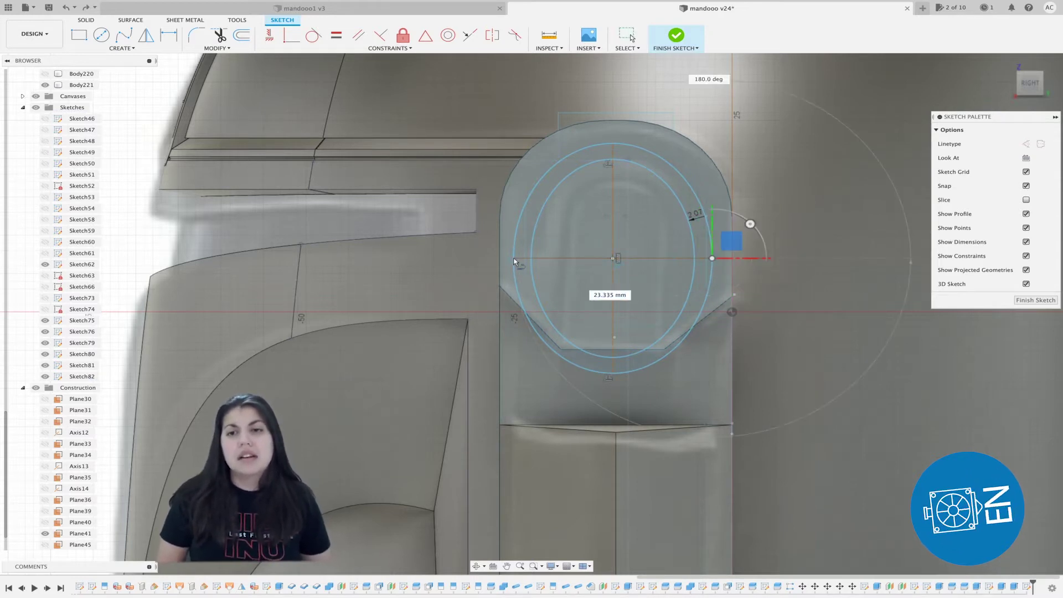
{"action": "left_click", "coordinate": [514, 259]}
- Trim the ellipses' lower halves and the line inside the inner ellipse, leaving a closed arched band, and finish the sketch
{"action": "left_click", "coordinate": [540, 294]}
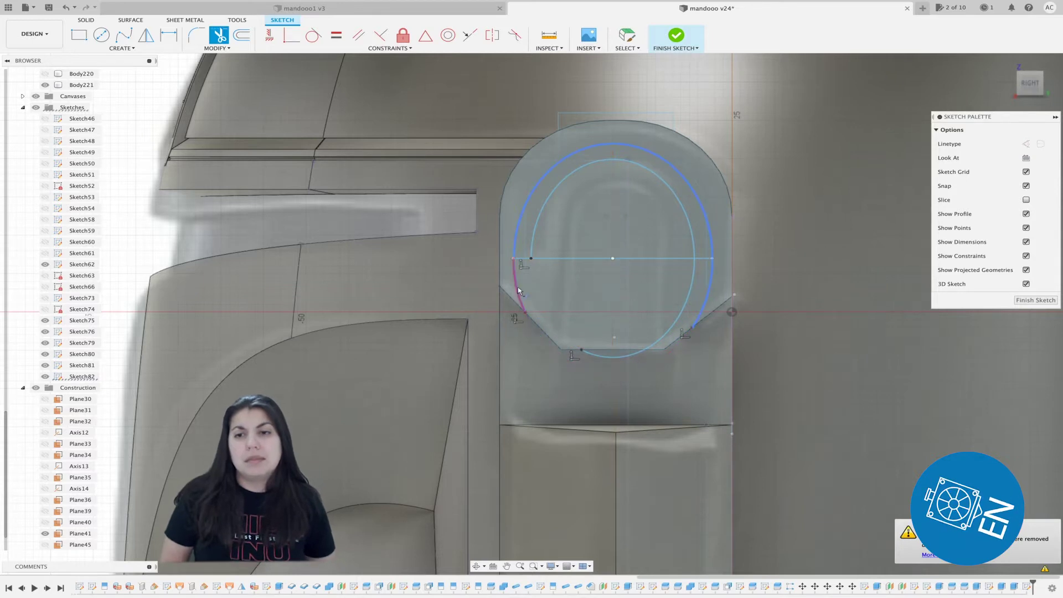
{"action": "left_click", "coordinate": [602, 356]}
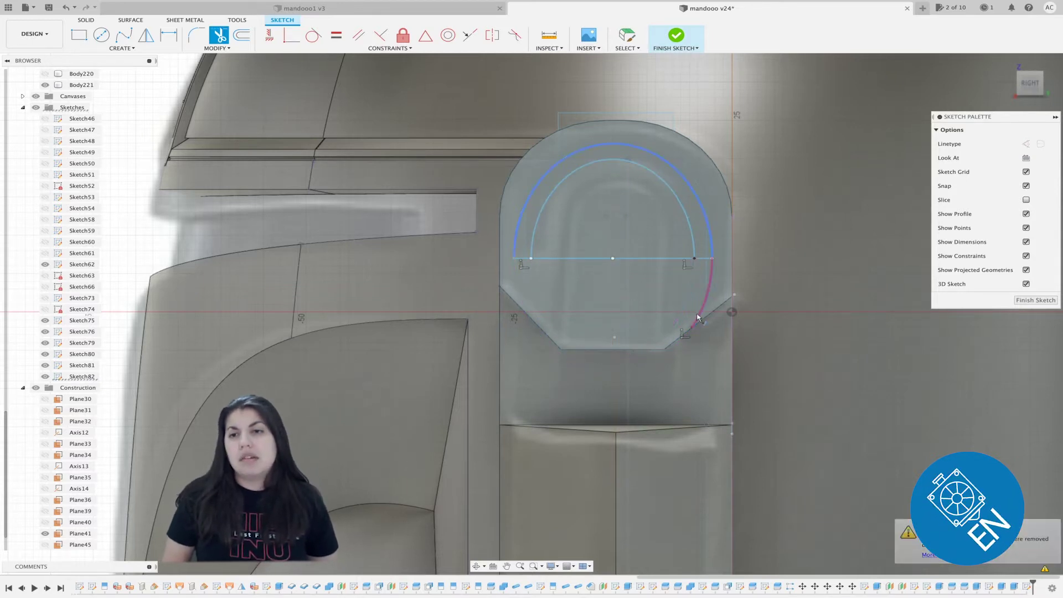
{"action": "left_click", "coordinate": [658, 339]}
{"action": "left_click", "coordinate": [667, 258]}
{"action": "left_click", "coordinate": [629, 36]}
{"action": "left_click", "coordinate": [676, 36]}
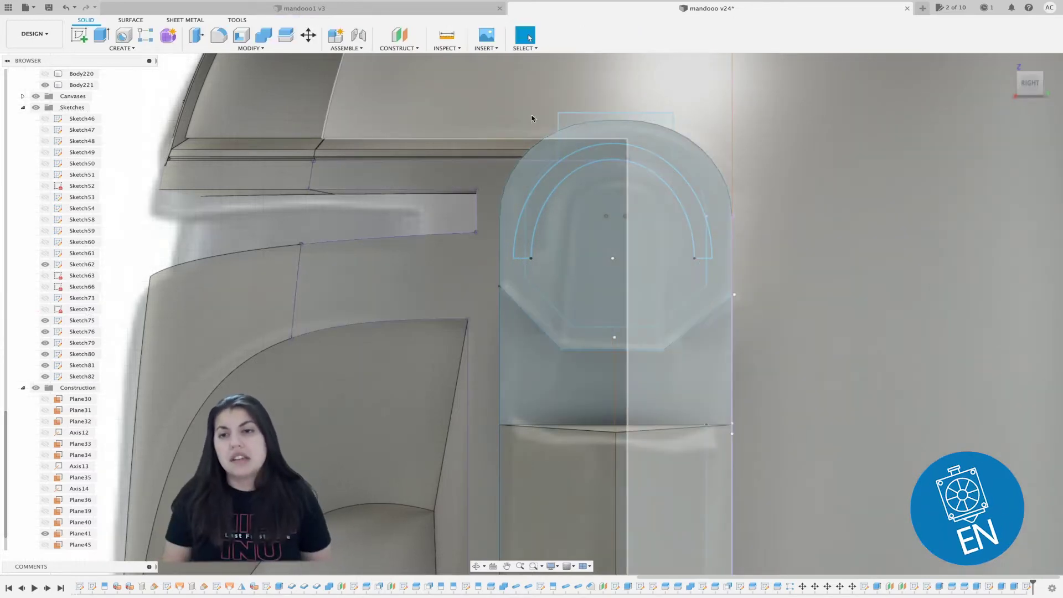
- Extrude the arched band as a cut 1 mm deep into the plate's outer face
{"action": "left_click", "coordinate": [101, 35]}
{"action": "left_click", "coordinate": [549, 177]}
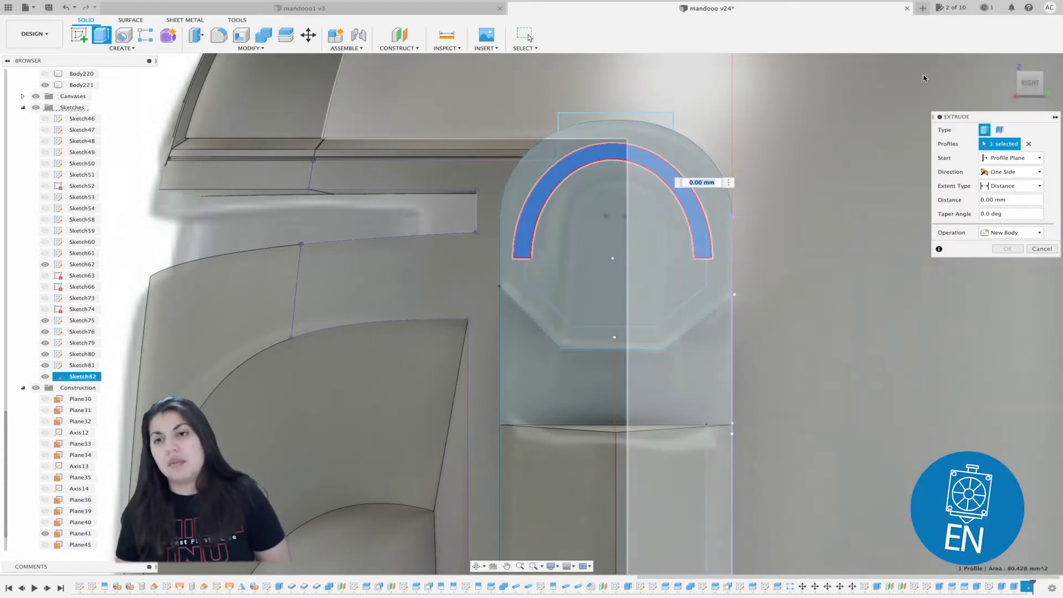
{"action": "left_click_drag", "start_coordinate": [1030, 83], "coordinate": [1042, 106]}
{"action": "left_click_drag", "start_coordinate": [663, 155], "coordinate": [692, 157]}
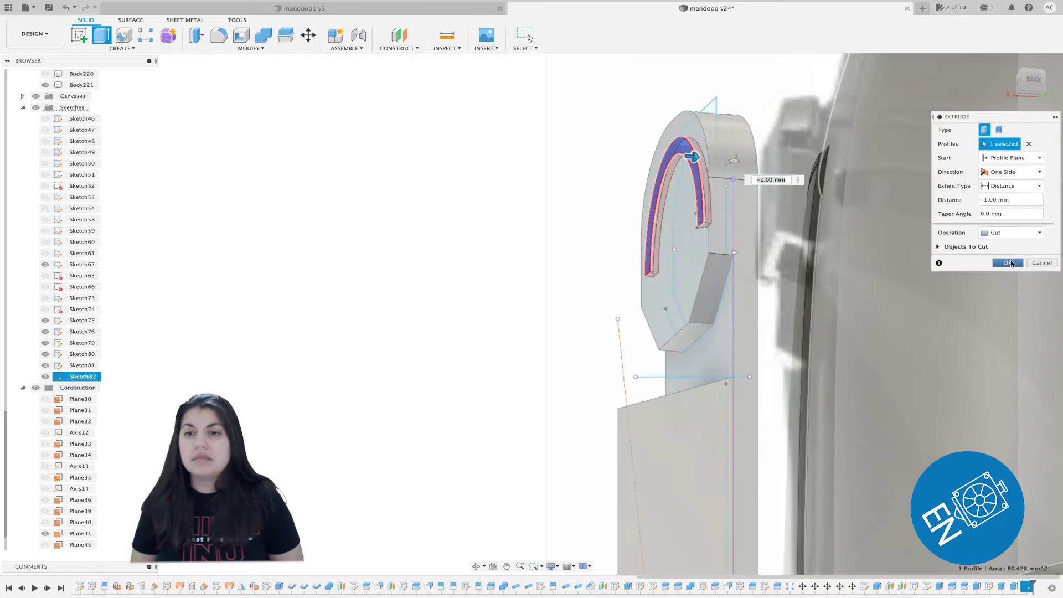
{"action": "left_click", "coordinate": [1008, 262]}
- Change the distance of the earlier symmetric cut inside the arched plate to 1 mm
{"action": "left_click", "coordinate": [1019, 78]}
{"action": "left_click_drag", "start_coordinate": [1025, 80], "coordinate": [1017, 91]}
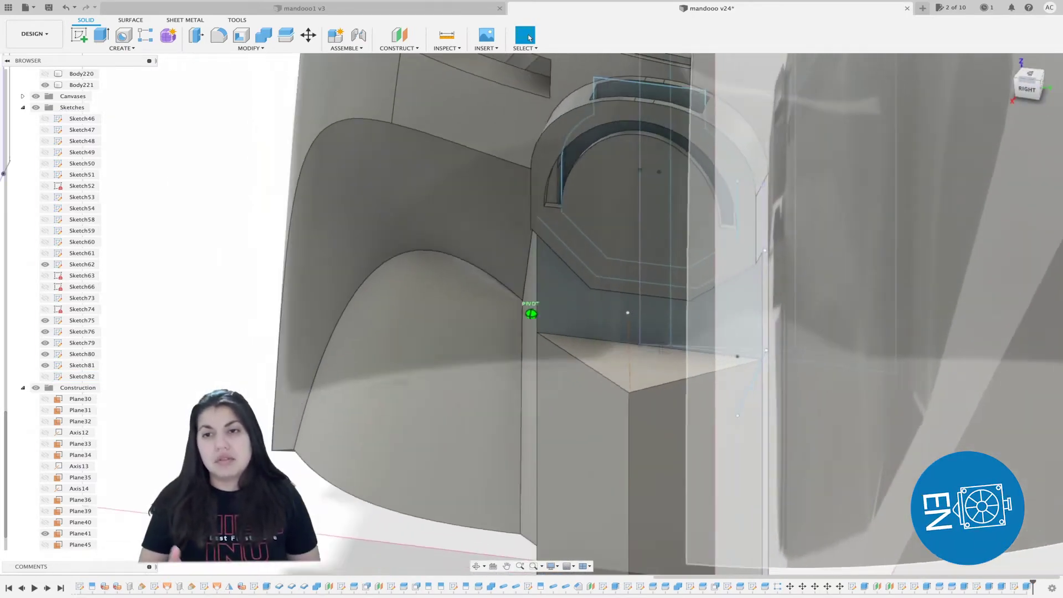
{"action": "mouse_move", "coordinate": [532, 314]}
{"action": "middle_mouse_down", "text": "shift"}
{"action": "mouse_move", "coordinate": [554, 310]}
{"action": "mouse_move", "coordinate": [501, 291]}
{"action": "mouse_move", "coordinate": [482, 329]}
{"action": "middle_mouse_up", "text": "shift"}
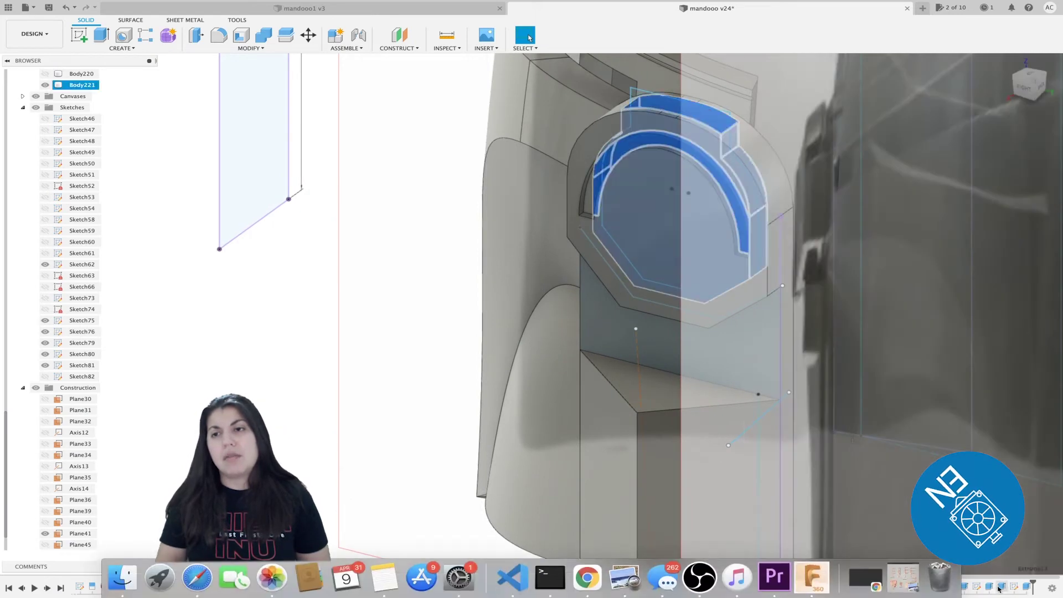
{"action": "double_click", "coordinate": [976, 587]}
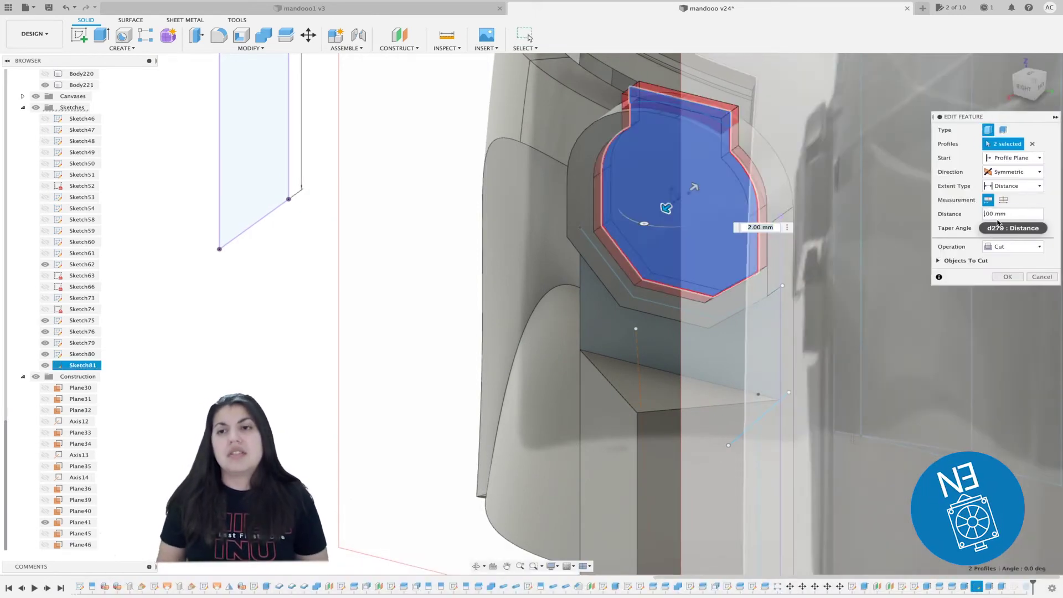
{"action": "type", "text": "1"}
{"action": "left_click", "coordinate": [1009, 277]}
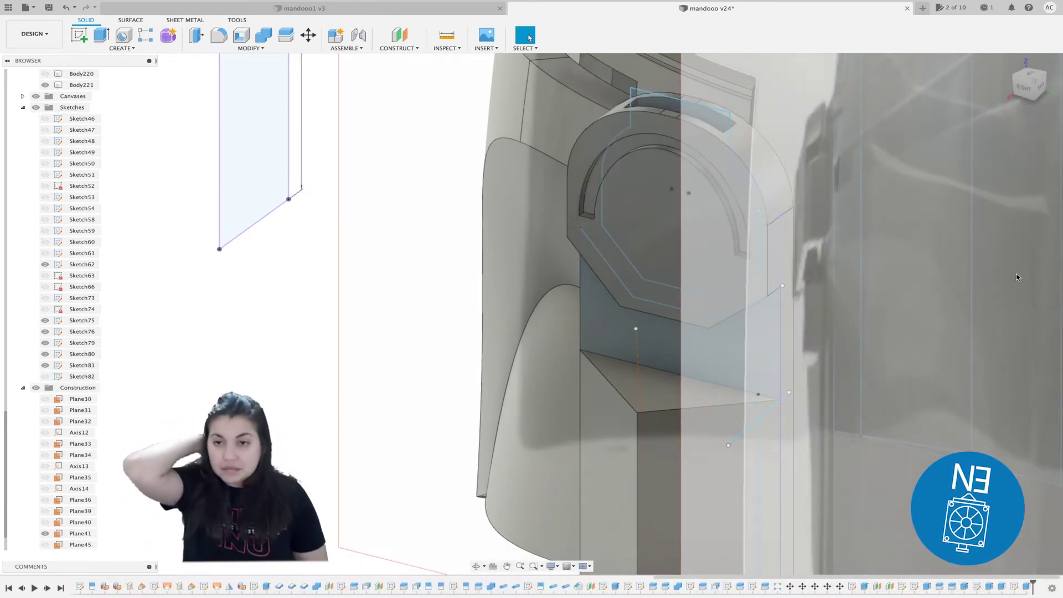
- Reopen the arched band's sketch and draw two equal vertical lines up from the ends of the plate's bottom edge
{"action": "left_click_drag", "start_coordinate": [1022, 97], "coordinate": [1031, 88]}
{"action": "left_click", "coordinate": [1030, 87]}
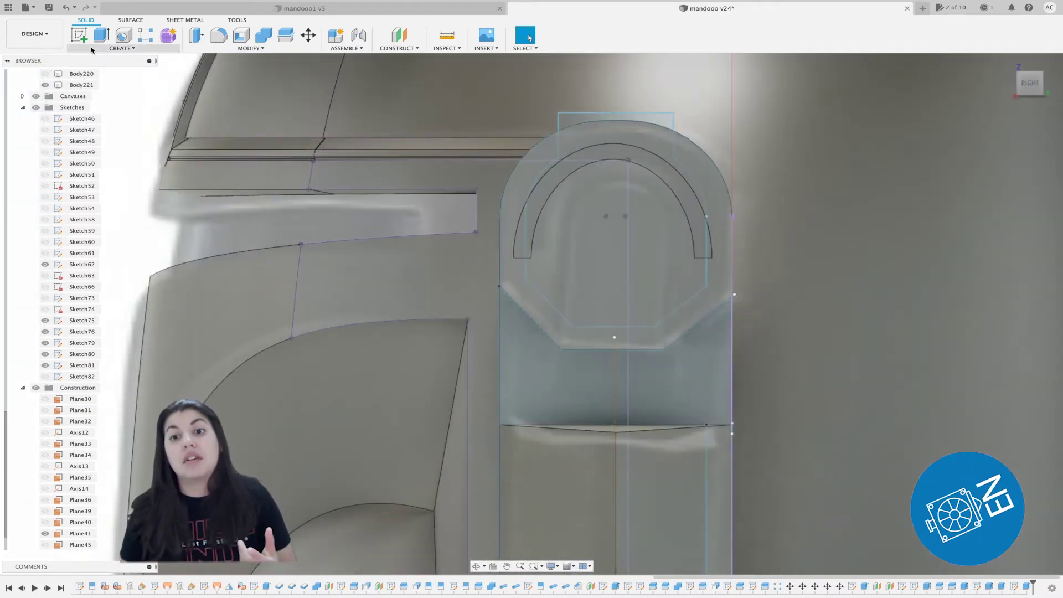
{"action": "left_click", "coordinate": [122, 48]}
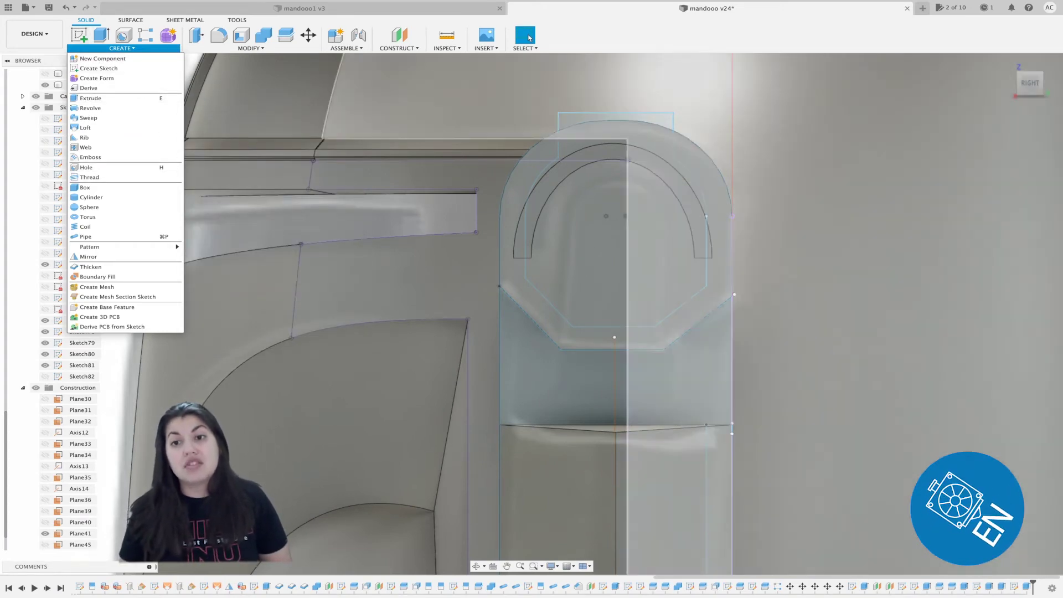
{"action": "right_click", "coordinate": [1020, 588]}
{"action": "left_click", "coordinate": [1040, 489]}
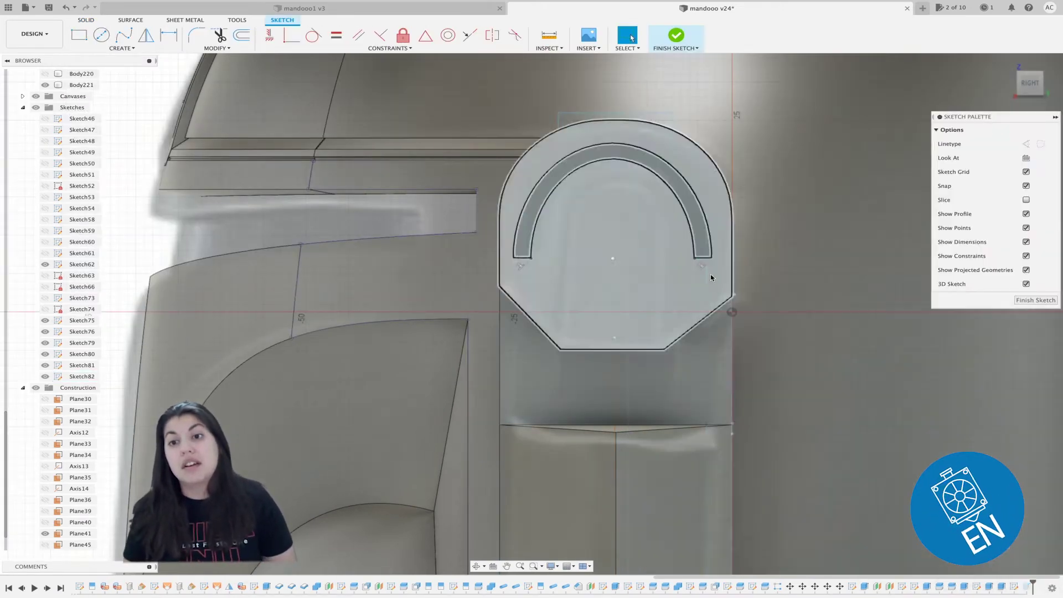
{"action": "left_click", "coordinate": [126, 47]}
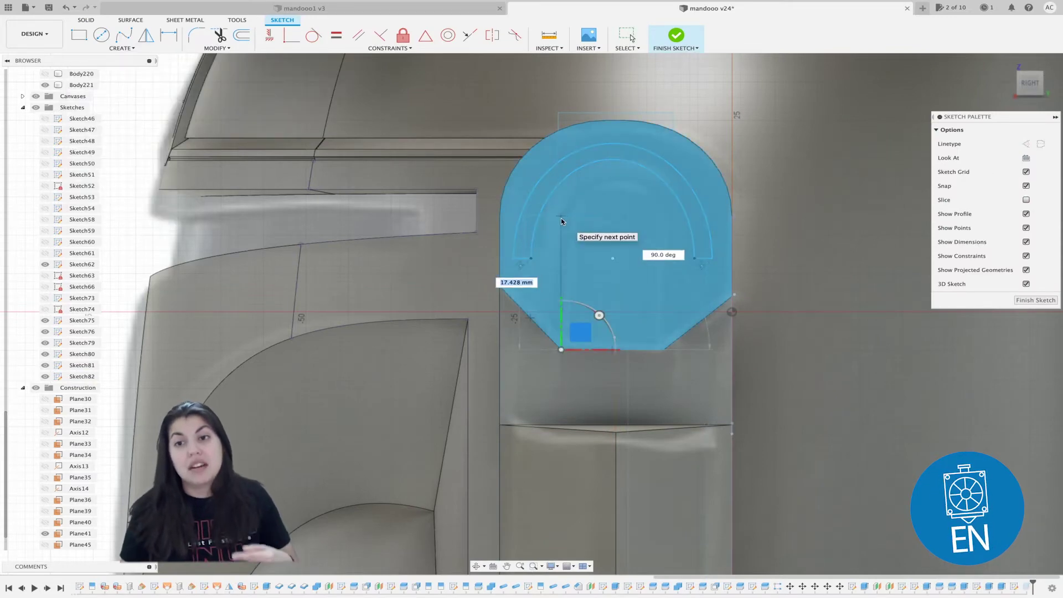
{"action": "left_click", "coordinate": [561, 217]}
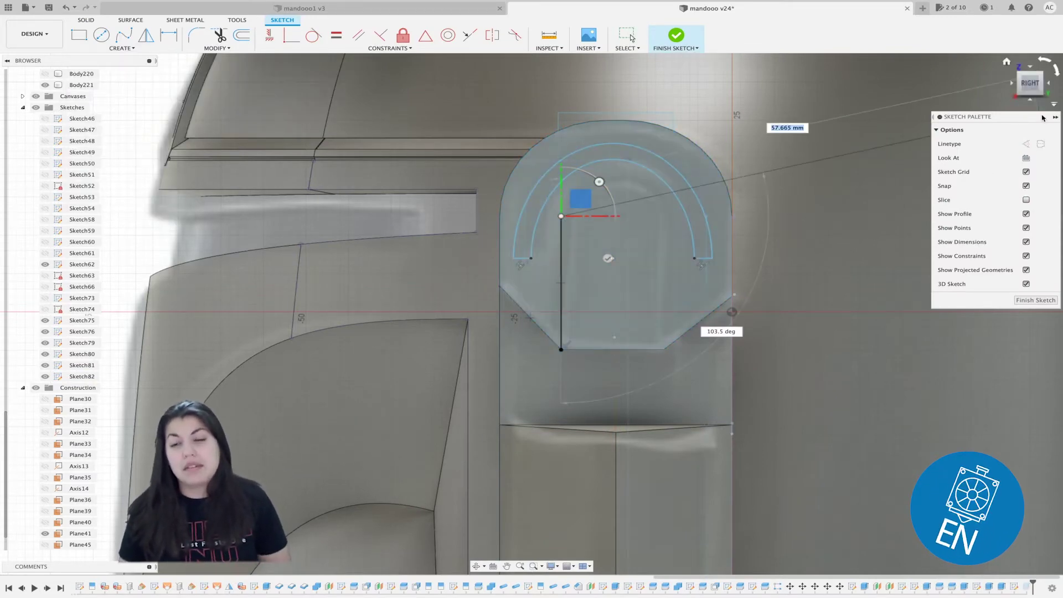
{"action": "key", "text": "Escape"}
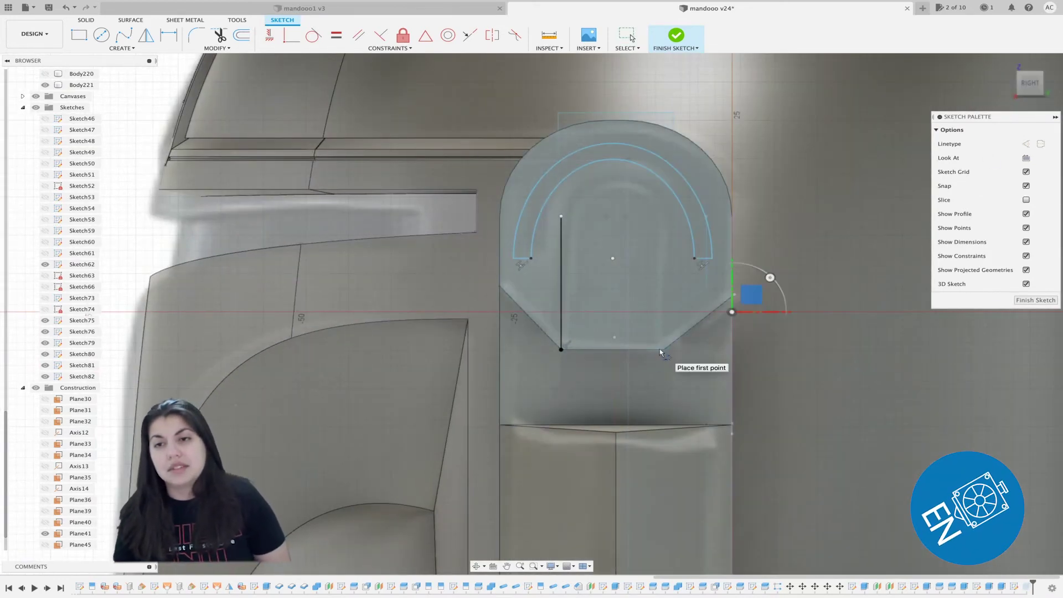
{"action": "left_click", "coordinate": [663, 350]}
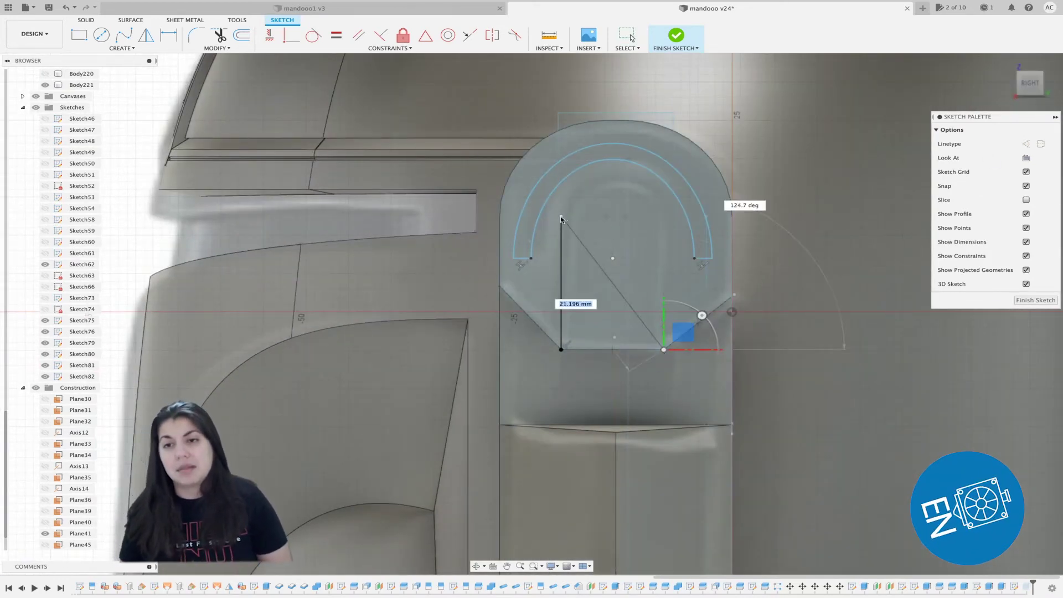
{"action": "left_click", "coordinate": [664, 218]}
{"action": "key", "text": "Escape"}
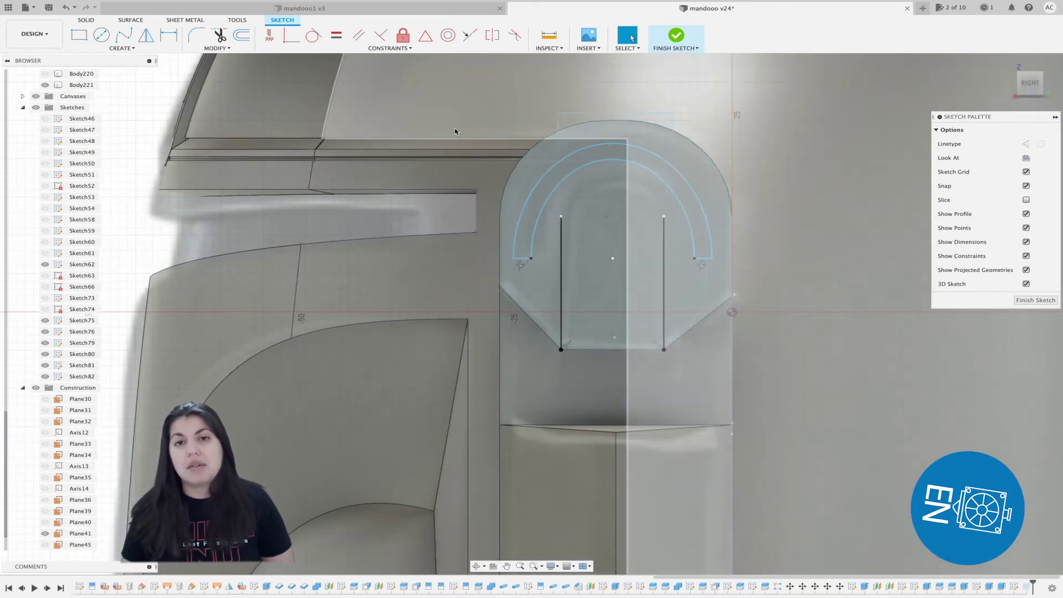
- Join the upper ends of the two vertical lines inside the plate with an arc and finish the sketch
{"action": "left_click", "coordinate": [122, 49]}
{"action": "mouse_move", "coordinate": [130, 89]}
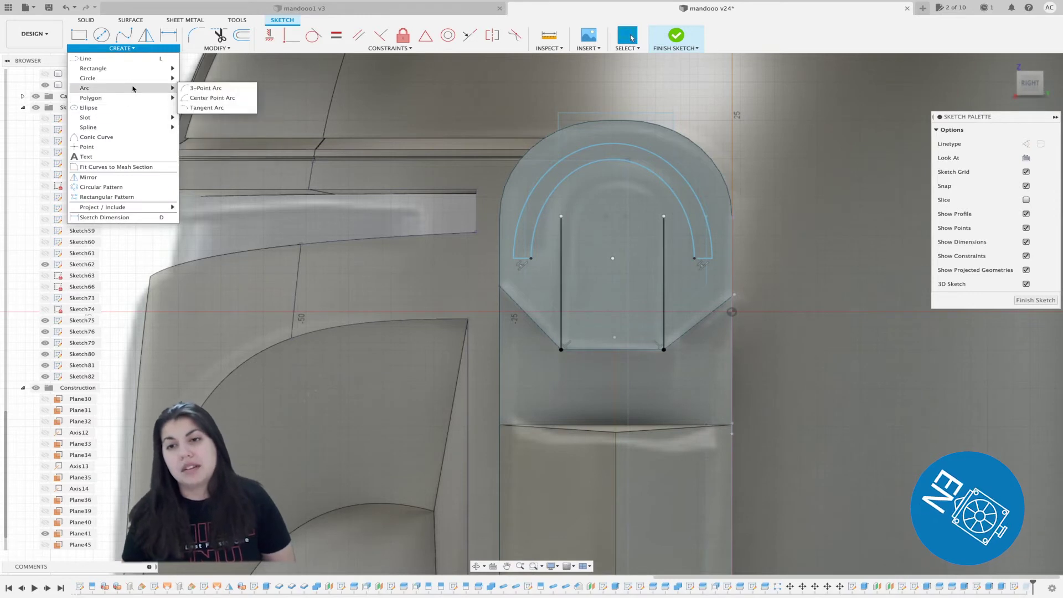
{"action": "left_click", "coordinate": [205, 98]}
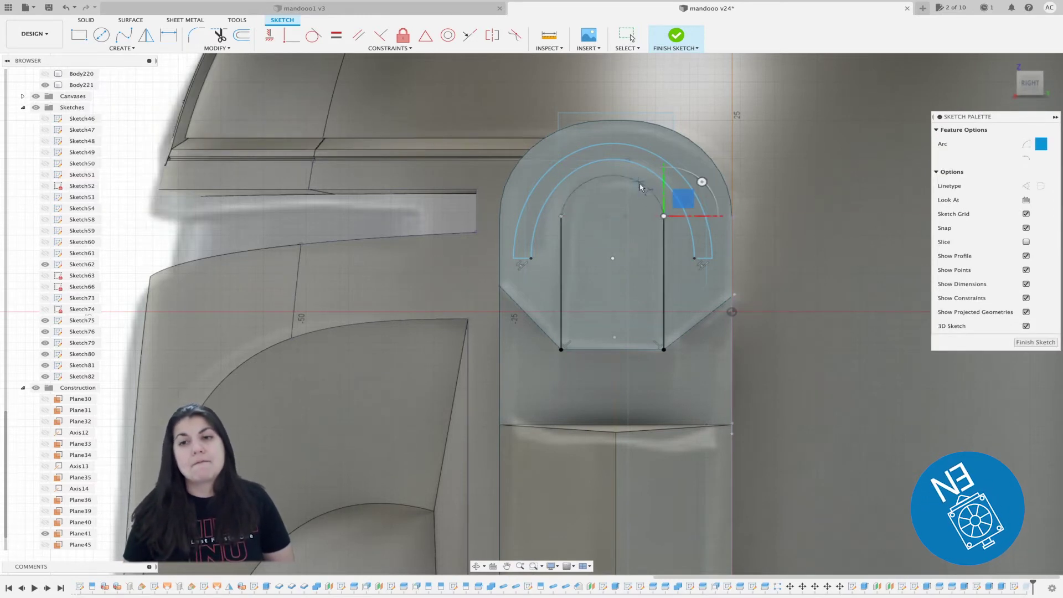
{"action": "key", "text": "Escape"}
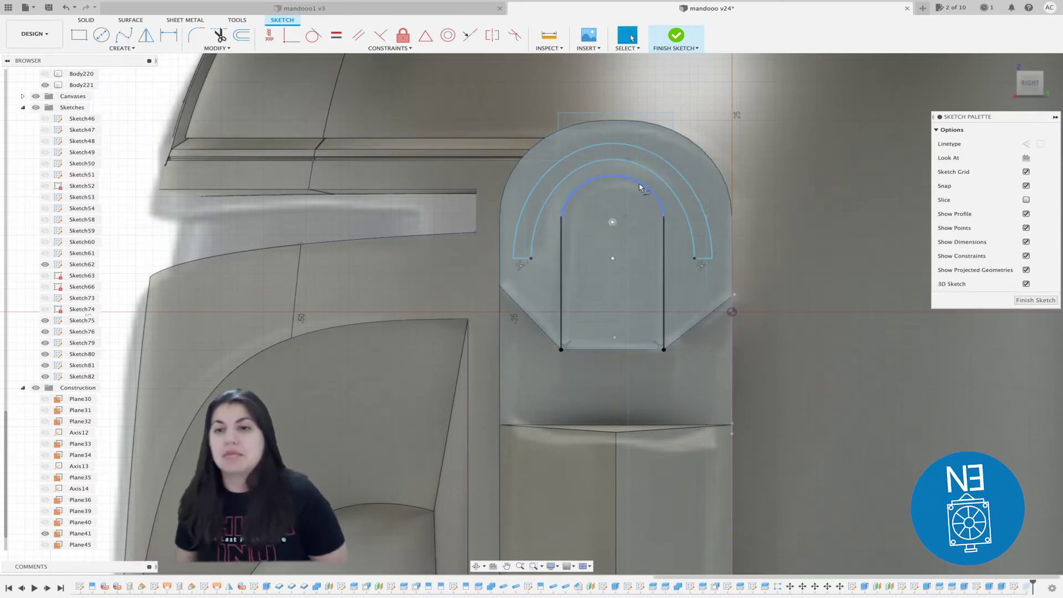
{"action": "left_click", "coordinate": [562, 350]}
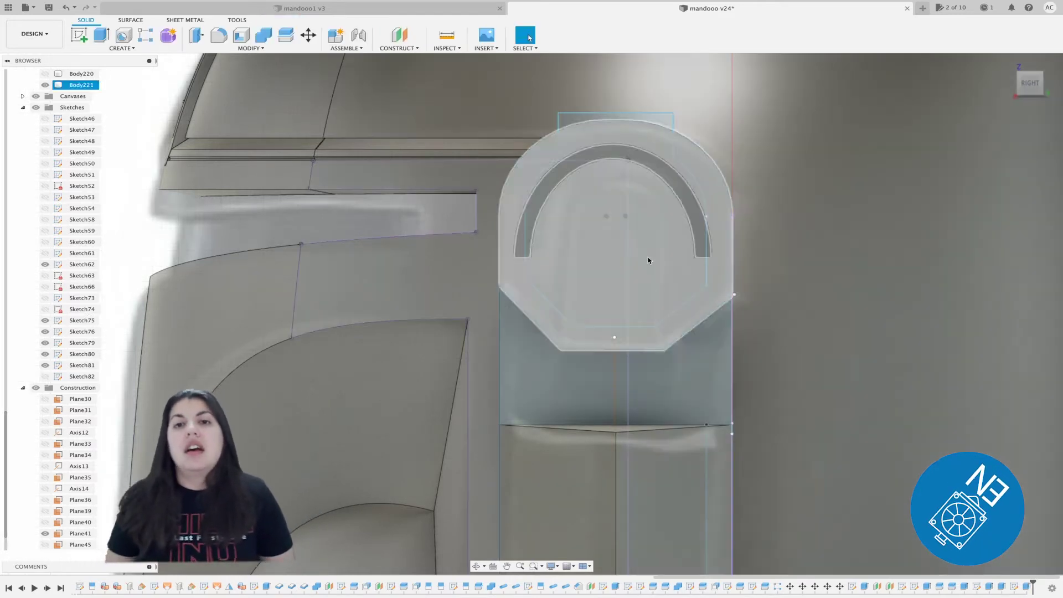
{"action": "key", "text": "Escape"}
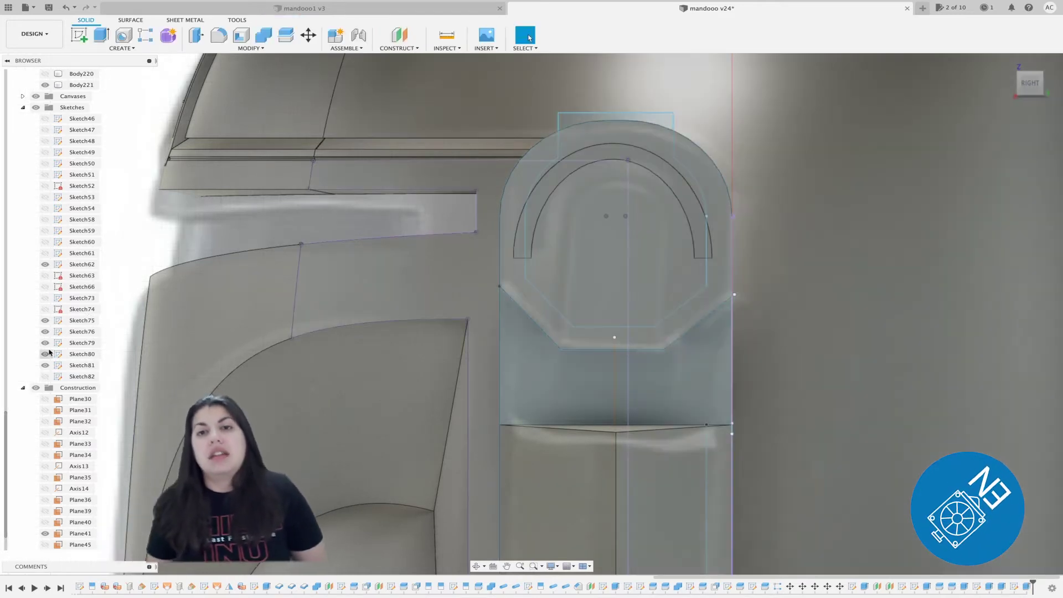
- Show the arched band's sketch and split the plate's outer face along the arc and its two vertical lines
{"action": "left_click", "coordinate": [45, 376]}
{"action": "left_click", "coordinate": [248, 49]}
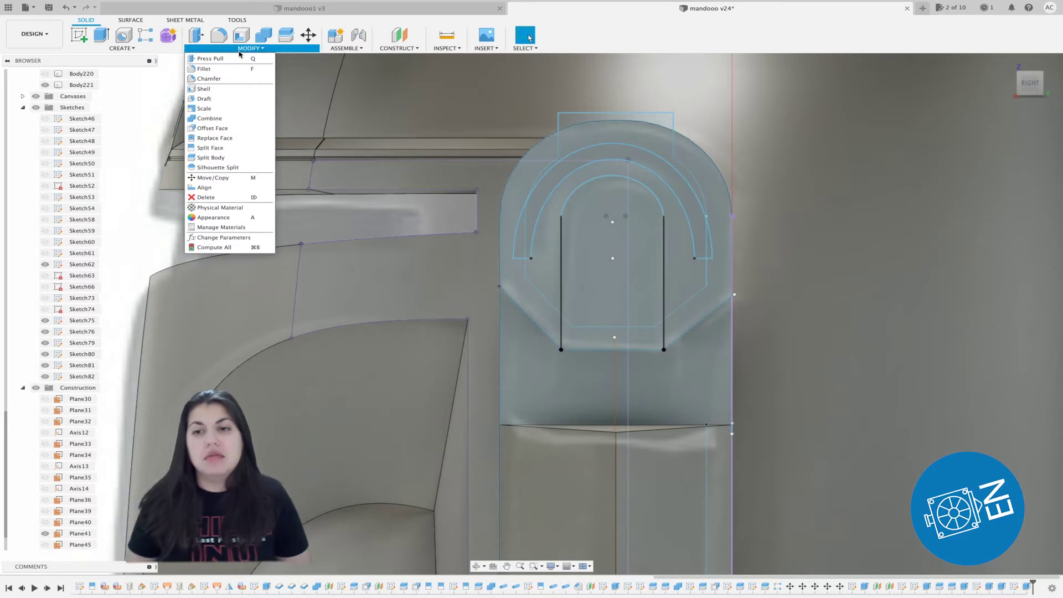
{"action": "left_click", "coordinate": [210, 148]}
{"action": "left_click", "coordinate": [664, 225]}
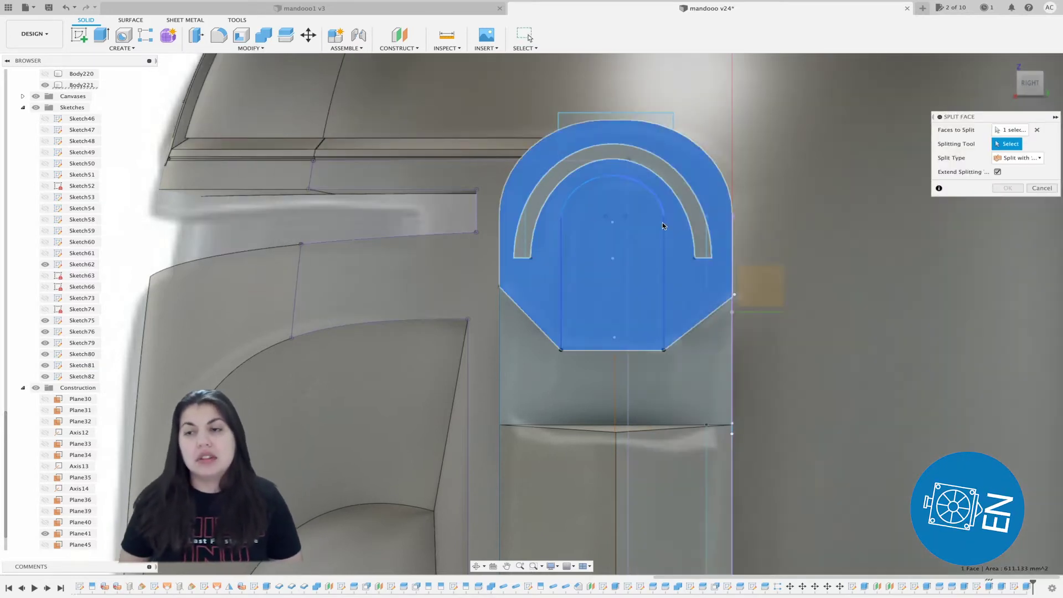
{"action": "left_click", "coordinate": [664, 222]}
{"action": "left_click", "coordinate": [1008, 188]}
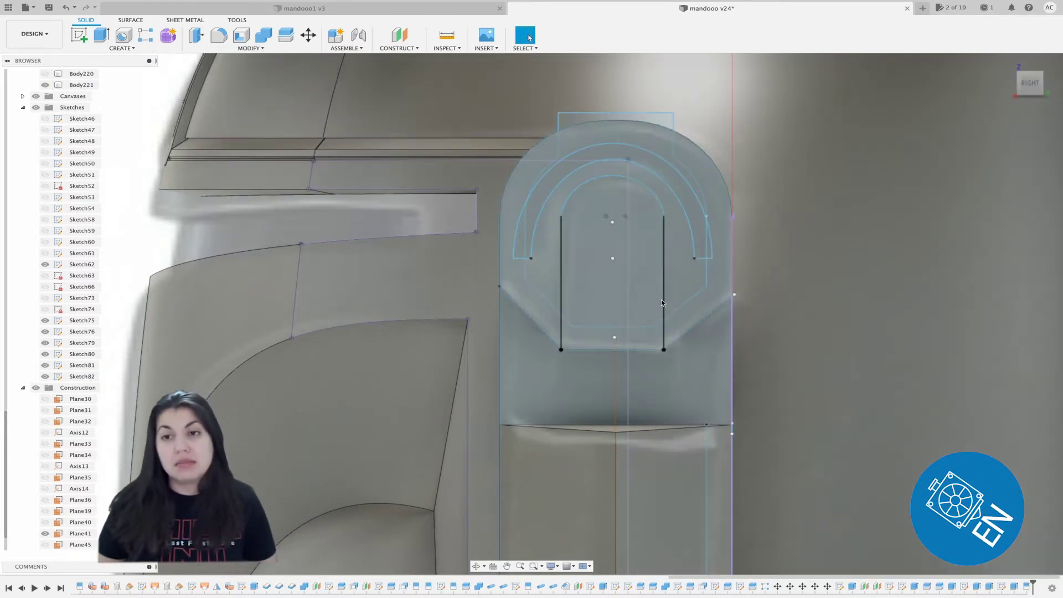
{"action": "right_click", "coordinate": [650, 243]}
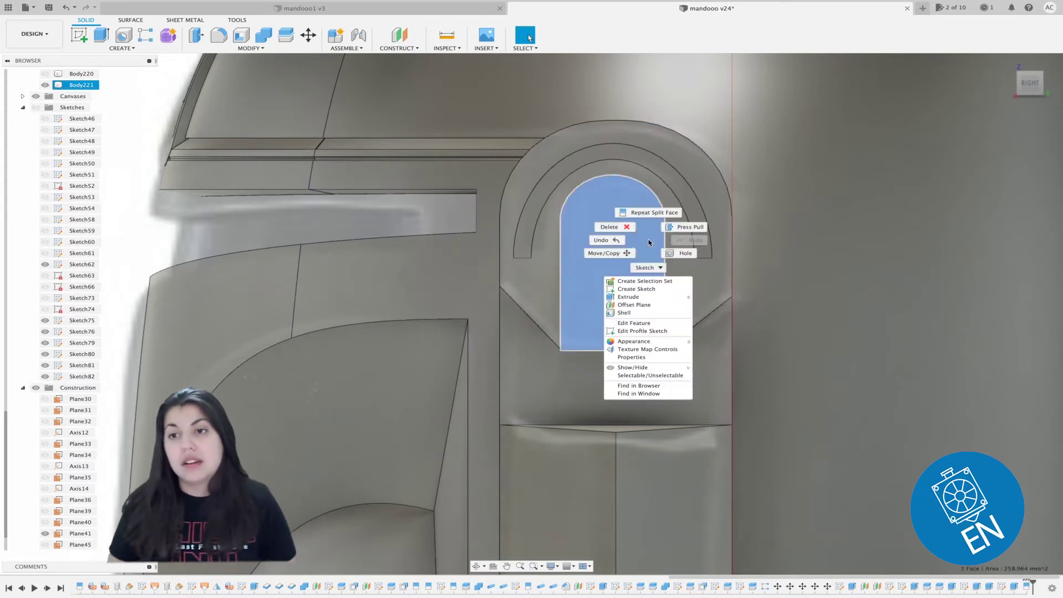
{"action": "left_click", "coordinate": [627, 252]}
{"action": "left_click_drag", "start_coordinate": [1039, 83], "coordinate": [1028, 84]}
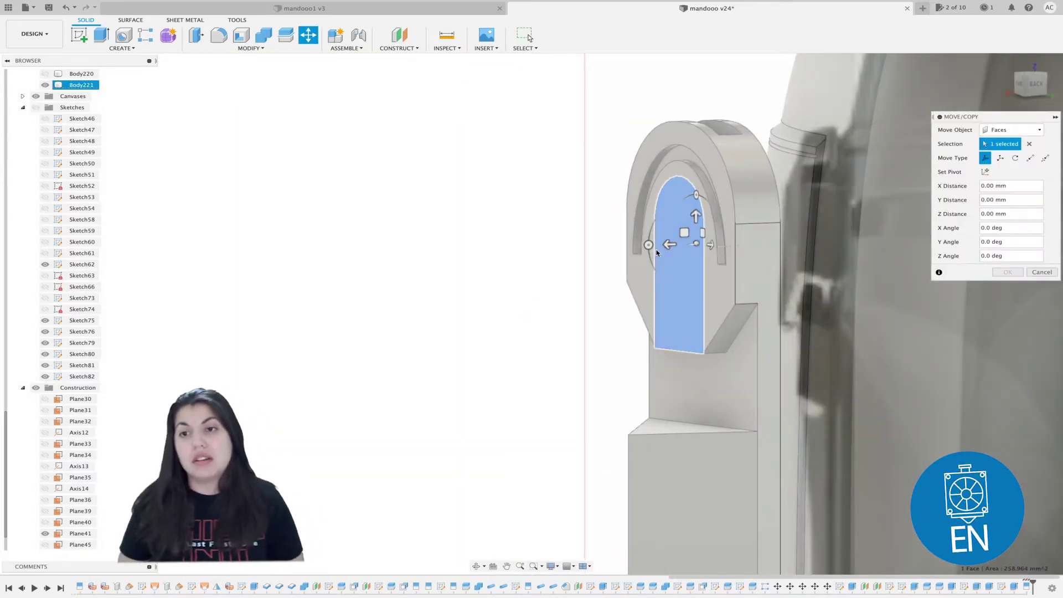
{"action": "left_click_drag", "start_coordinate": [649, 245], "coordinate": [648, 242]}
{"action": "key", "text": "Escape"}
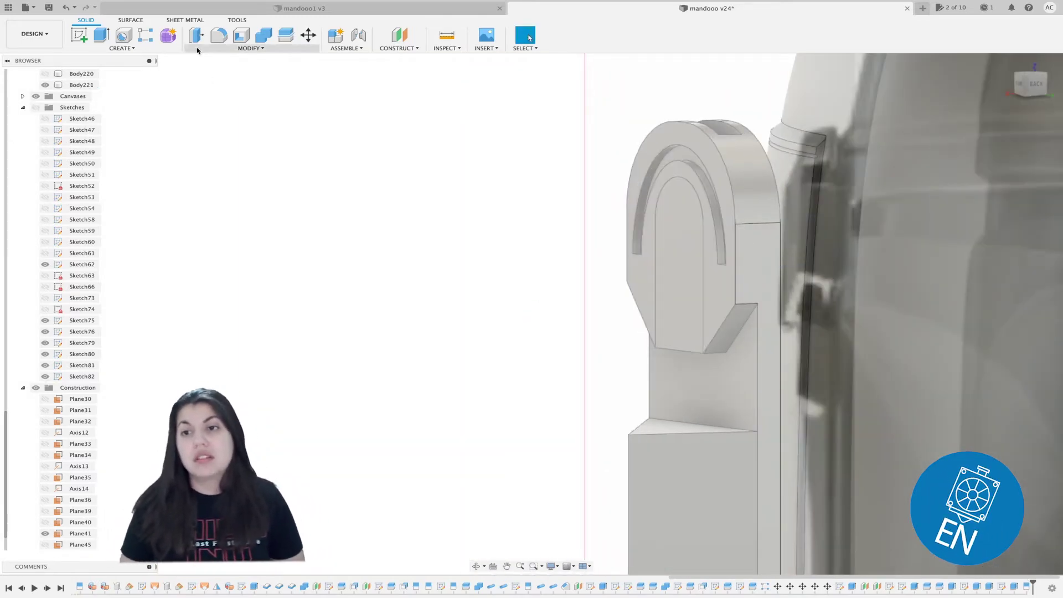
- Offset the inner arched face outward by 0.5 mm using the New Offset type
{"action": "key", "text": "q"}
{"action": "left_click", "coordinate": [680, 252]}
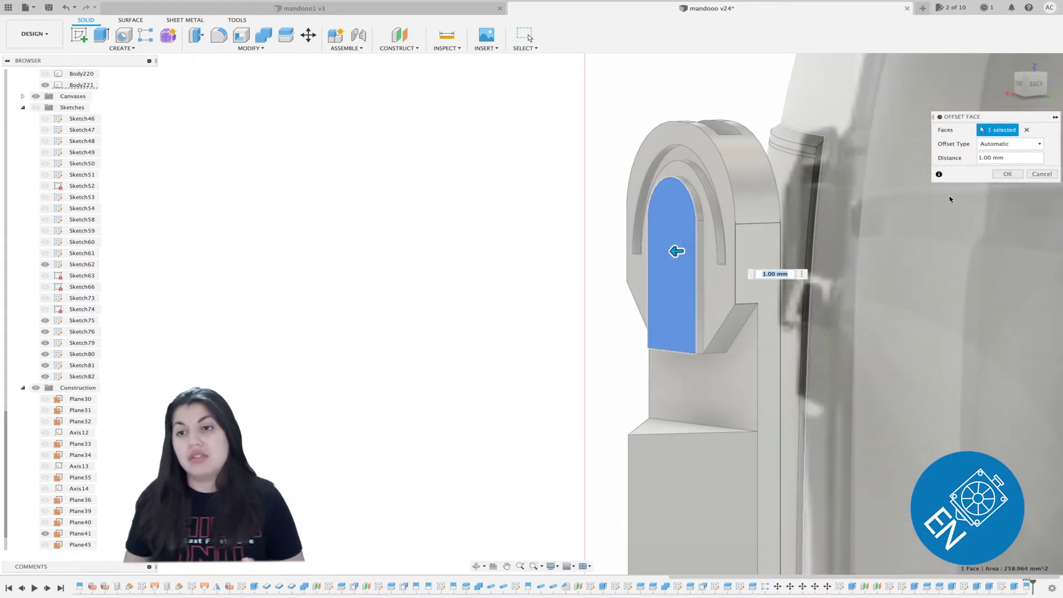
{"action": "left_click", "coordinate": [1010, 144]}
{"action": "left_click", "coordinate": [997, 157]}
{"action": "type", "text": ".0"}
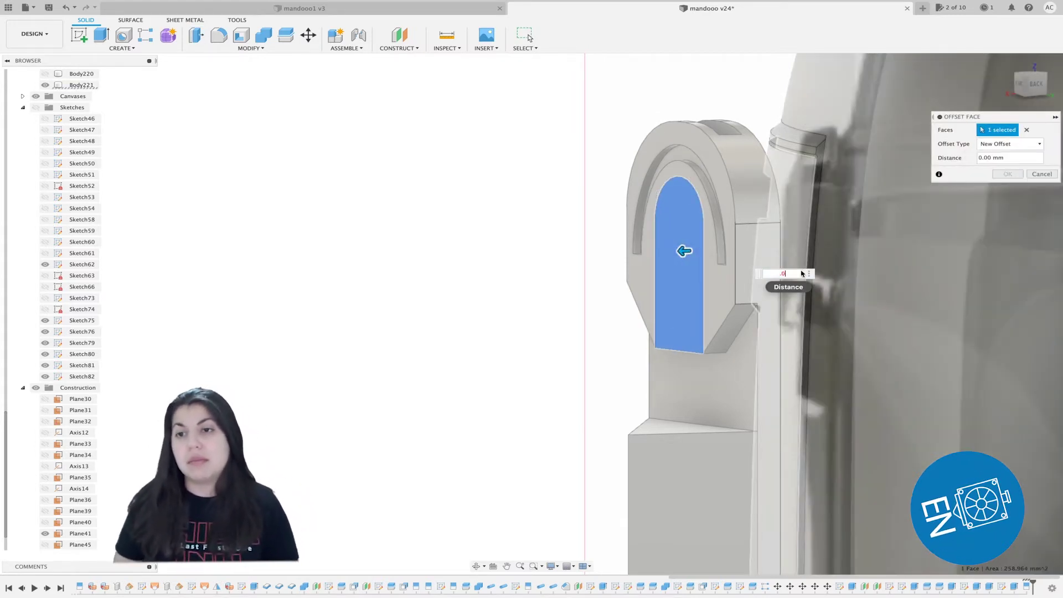
{"action": "type", "text": "5"}
{"action": "key", "text": "Return"}
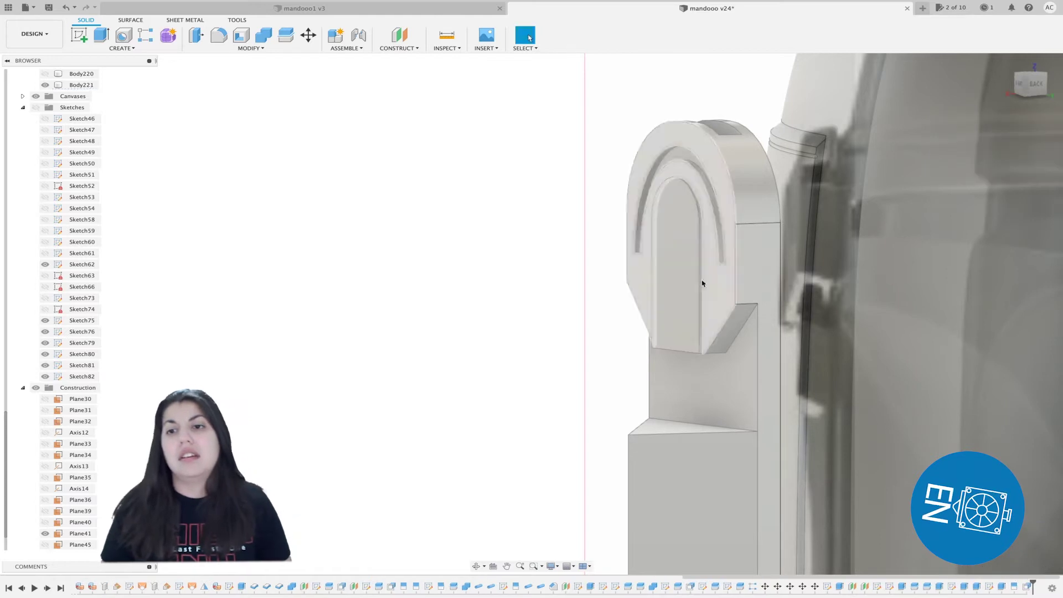
- Tilt the raised inner arched face by rotating it -2 degrees about the X axis
{"action": "left_click", "coordinate": [685, 285]}
{"action": "right_click", "coordinate": [685, 284]}
{"action": "left_click", "coordinate": [665, 299]}
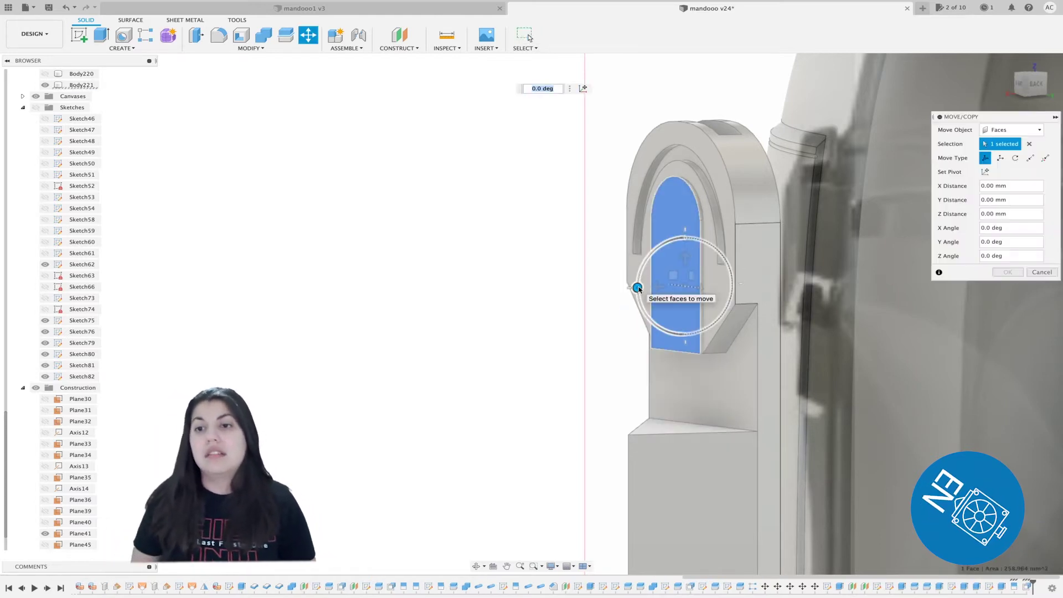
{"action": "left_click_drag", "start_coordinate": [636, 288], "coordinate": [640, 285]}
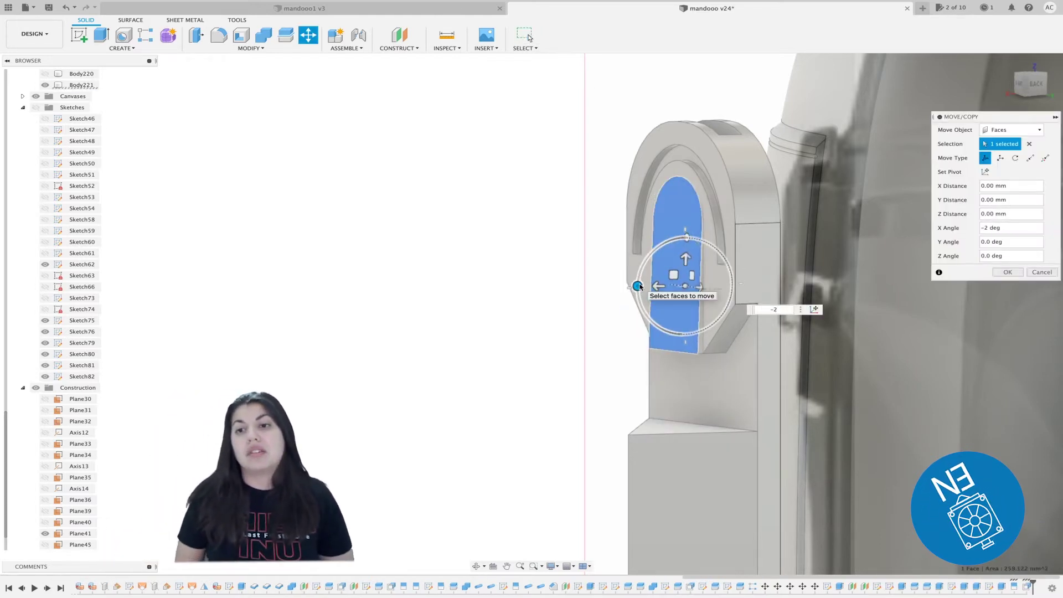
{"action": "key", "text": "Return"}
- Start a sketch on the face below the arched plate and draw short horizontal lines at both side edges plus a longer one lower between them
{"action": "left_click", "coordinate": [1023, 86]}
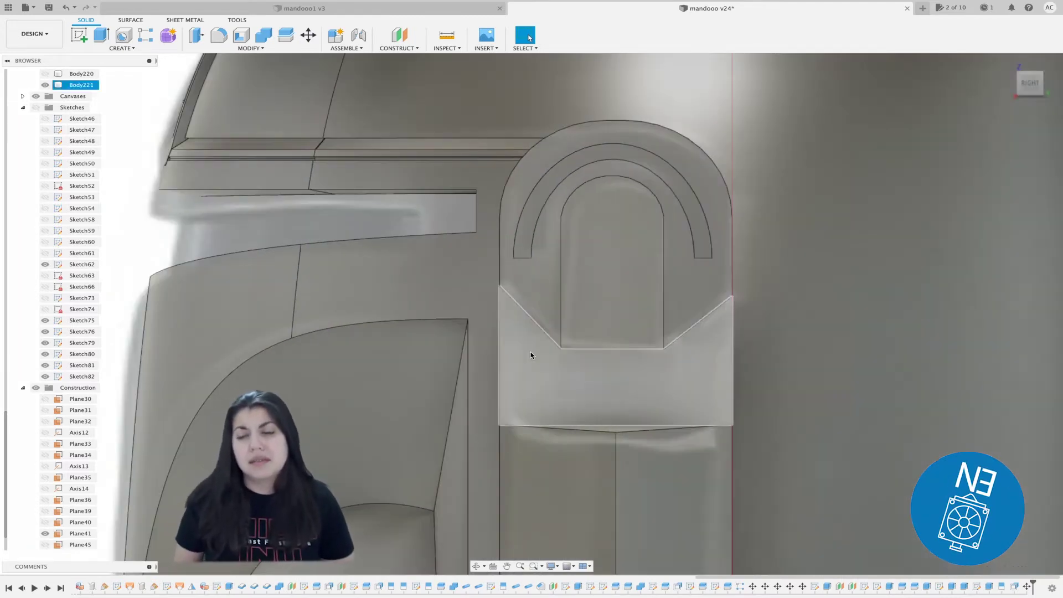
{"action": "left_click", "coordinate": [531, 352]}
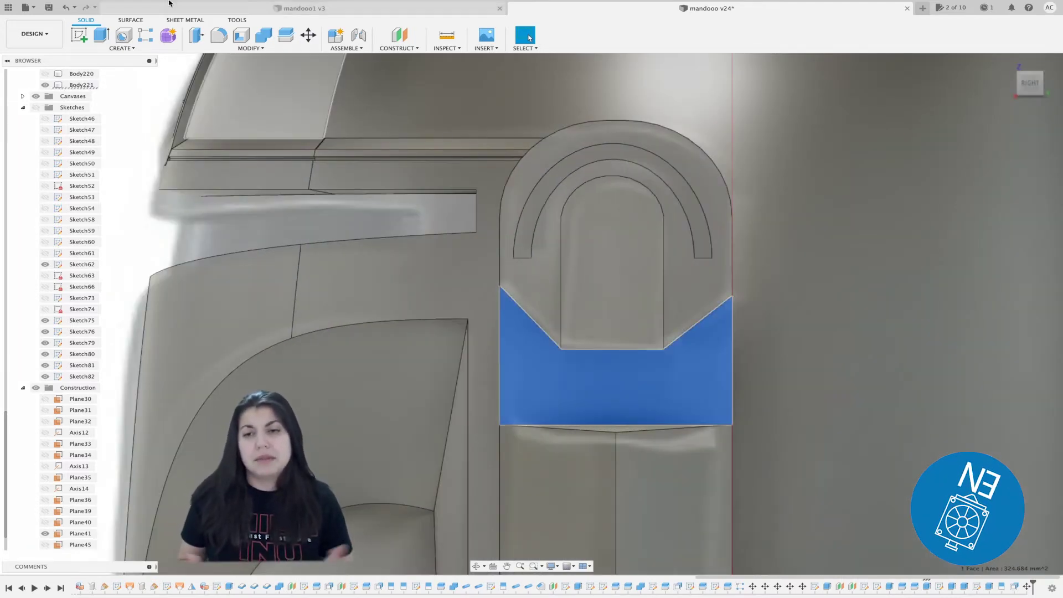
{"action": "left_click", "coordinate": [79, 34]}
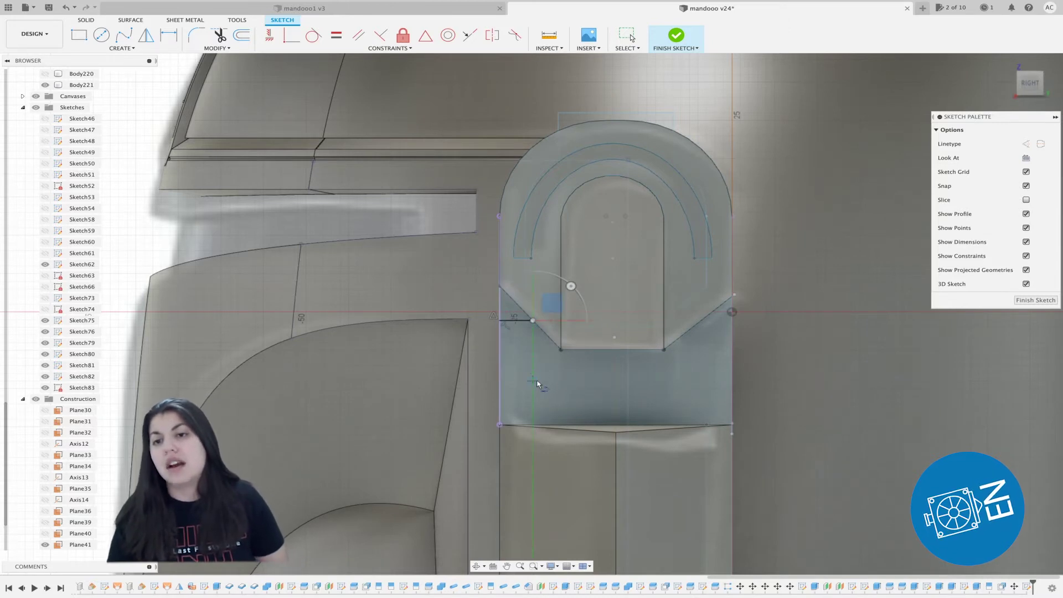
{"action": "left_click", "coordinate": [696, 382]}
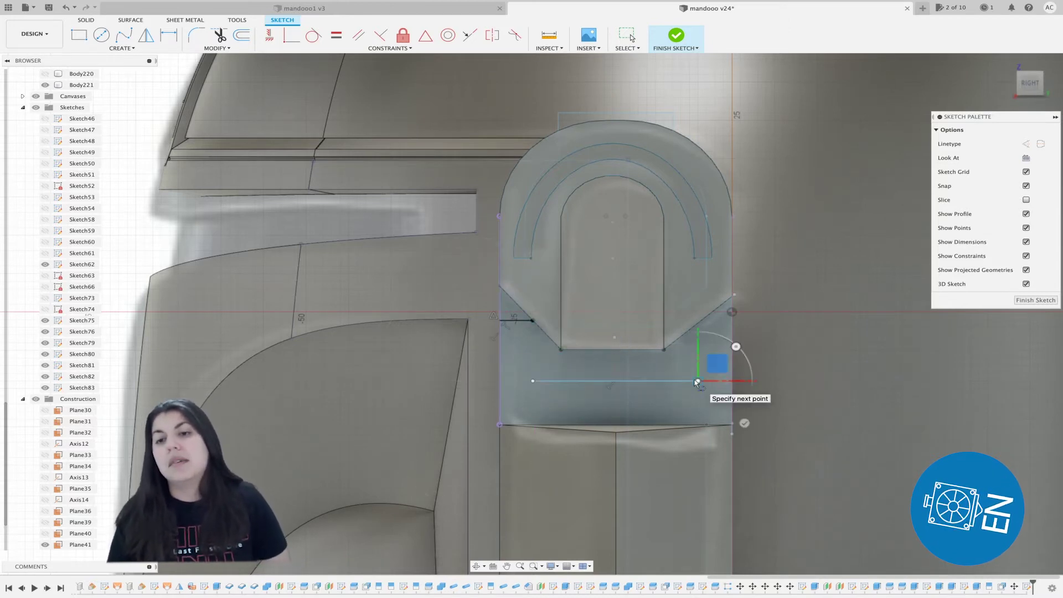
{"action": "key", "text": "Escape"}
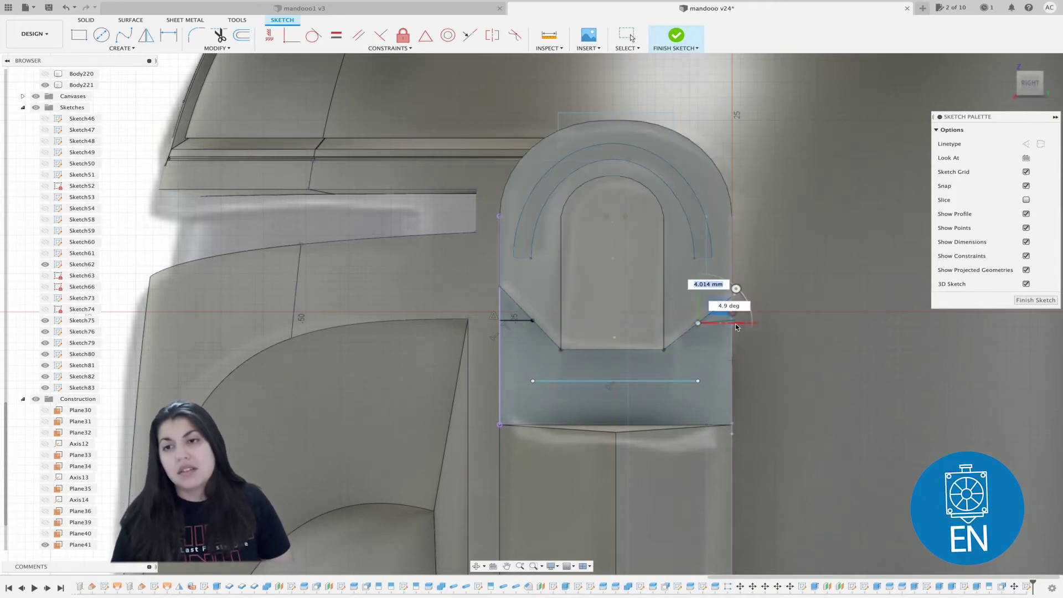
{"action": "scroll", "coordinate": [734, 327], "scroll_direction": "up", "scroll_amount": 2}
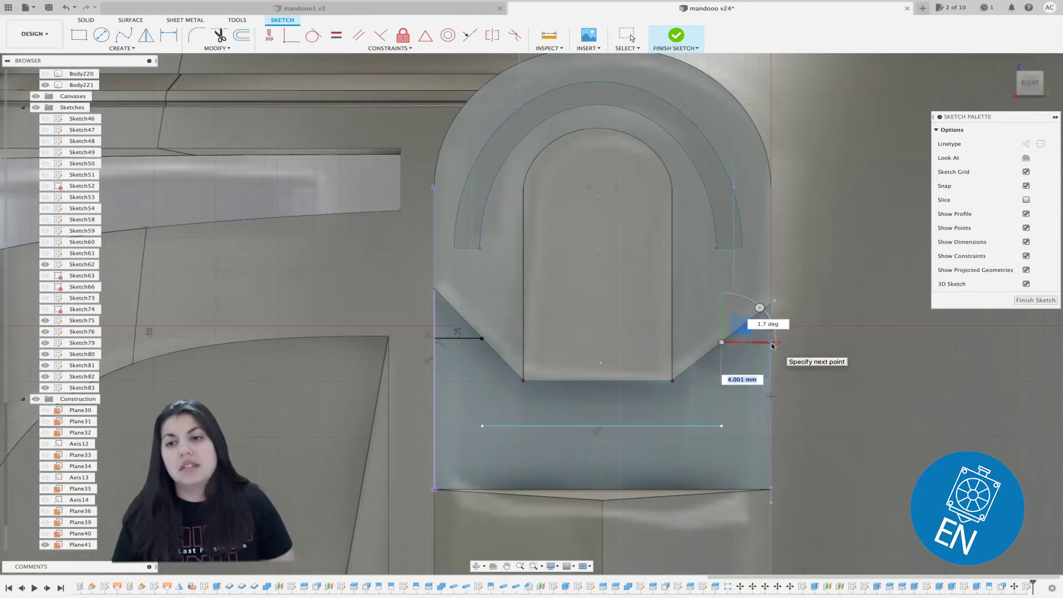
{"action": "key", "text": "Escape"}
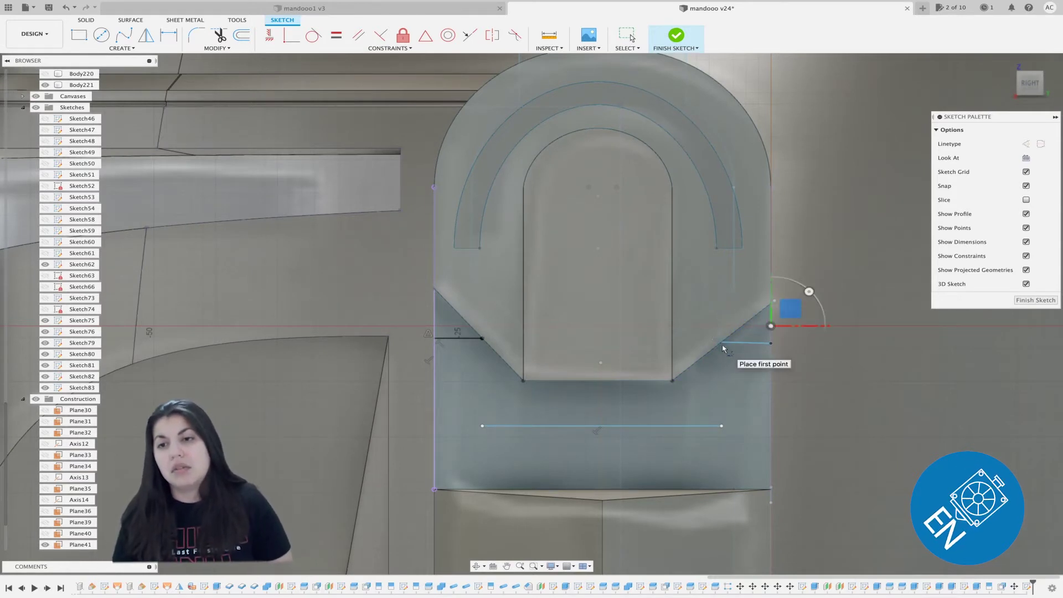
- Connect the ends of the long horizontal line to the inner ends of the two short lines with vertical lines
{"action": "left_click", "coordinate": [723, 426]}
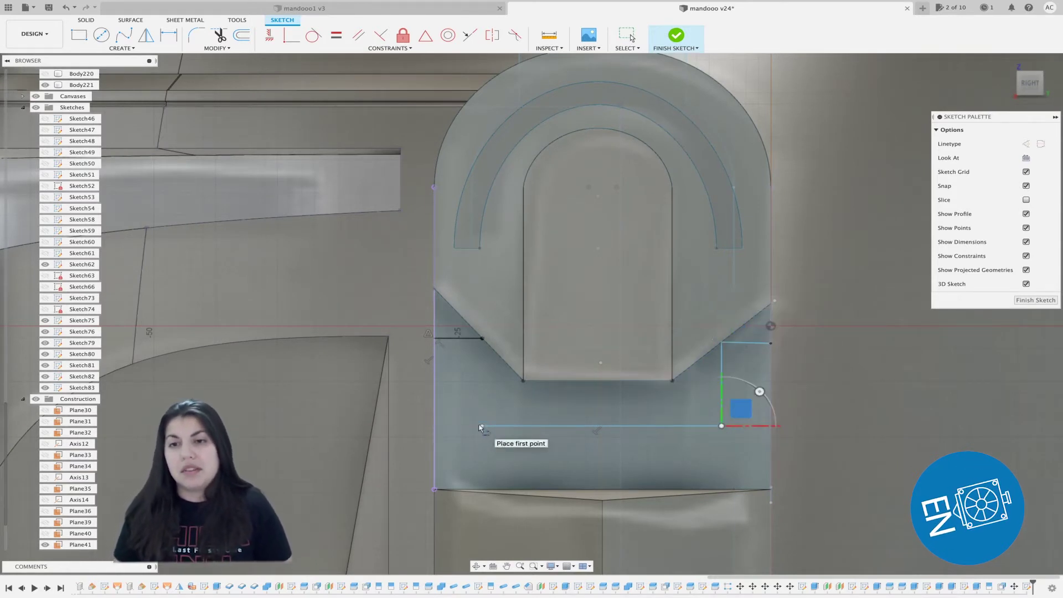
{"action": "left_click", "coordinate": [481, 426]}
{"action": "left_click", "coordinate": [482, 338]}
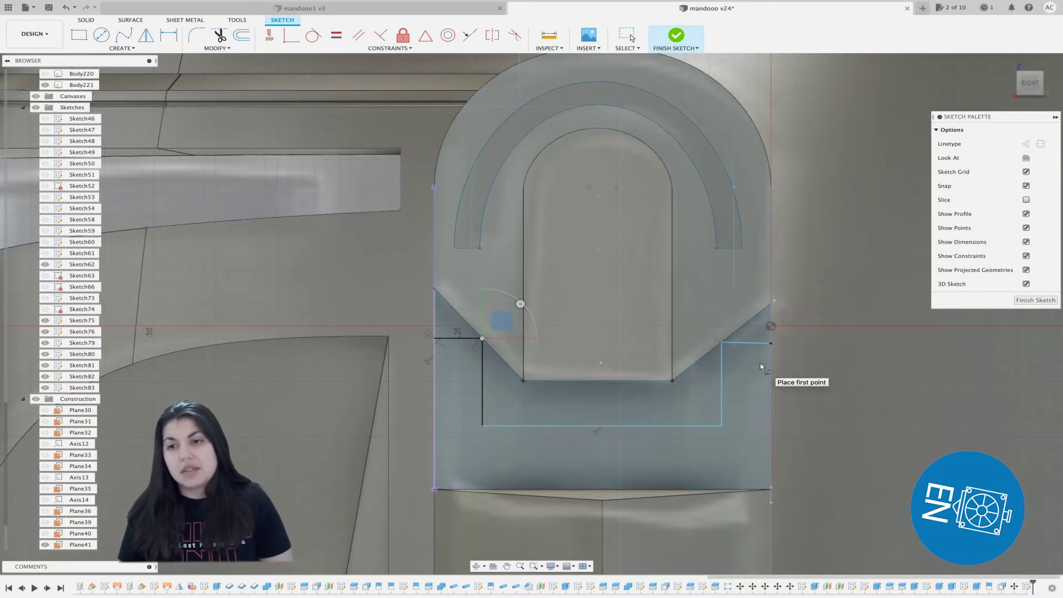
- Replace the short line at the right edge with a level one, extend the adjoining vertical line to it, and finish the sketch
{"action": "left_click", "coordinate": [759, 345]}
{"action": "key", "text": "Escape"}
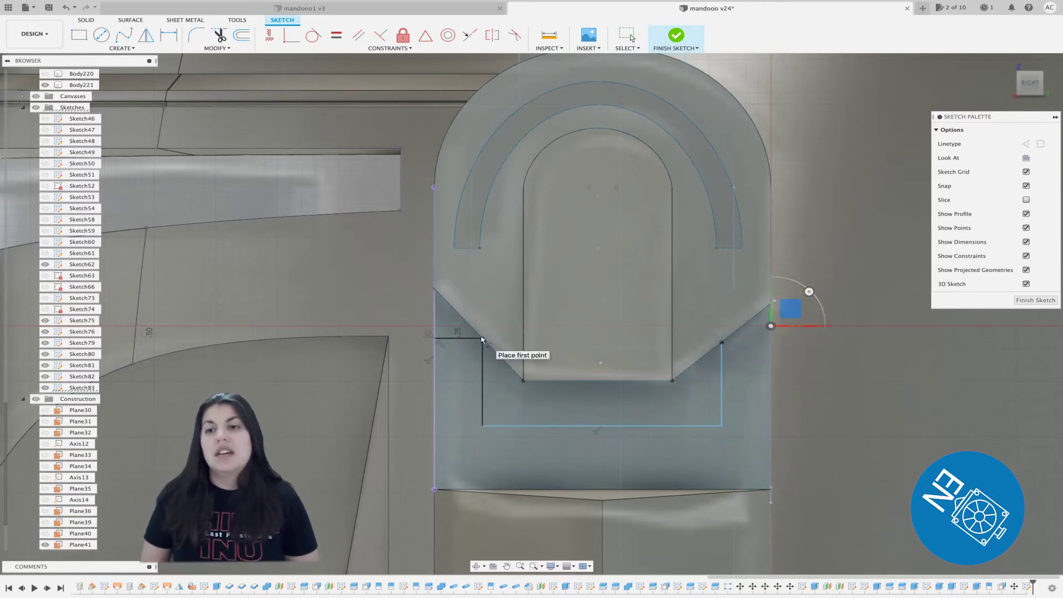
{"action": "left_click", "coordinate": [722, 339]}
{"action": "left_click", "coordinate": [771, 339]}
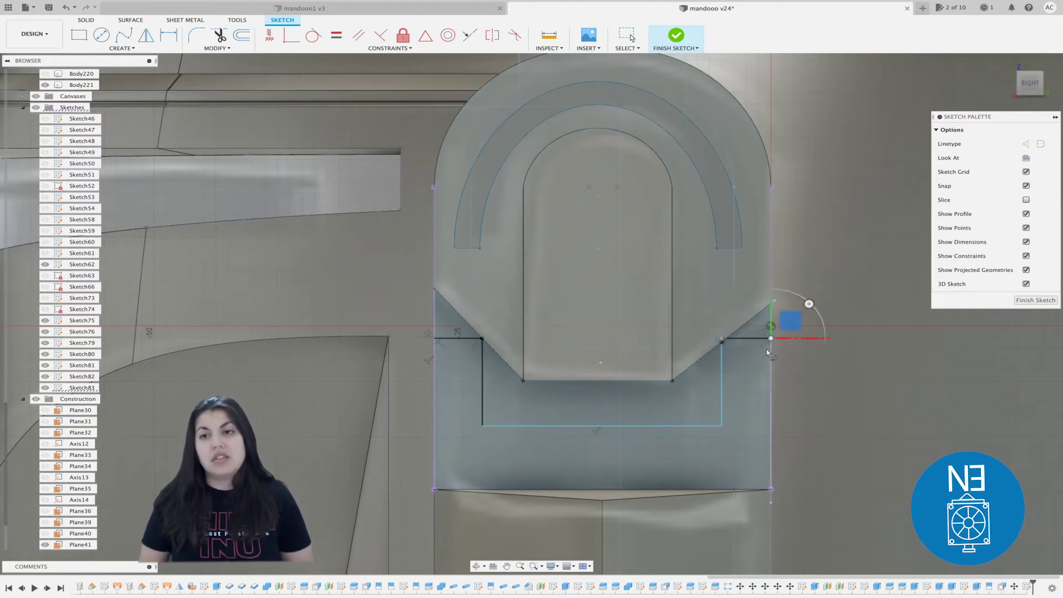
{"action": "left_click", "coordinate": [216, 49]}
{"action": "left_click", "coordinate": [233, 88]}
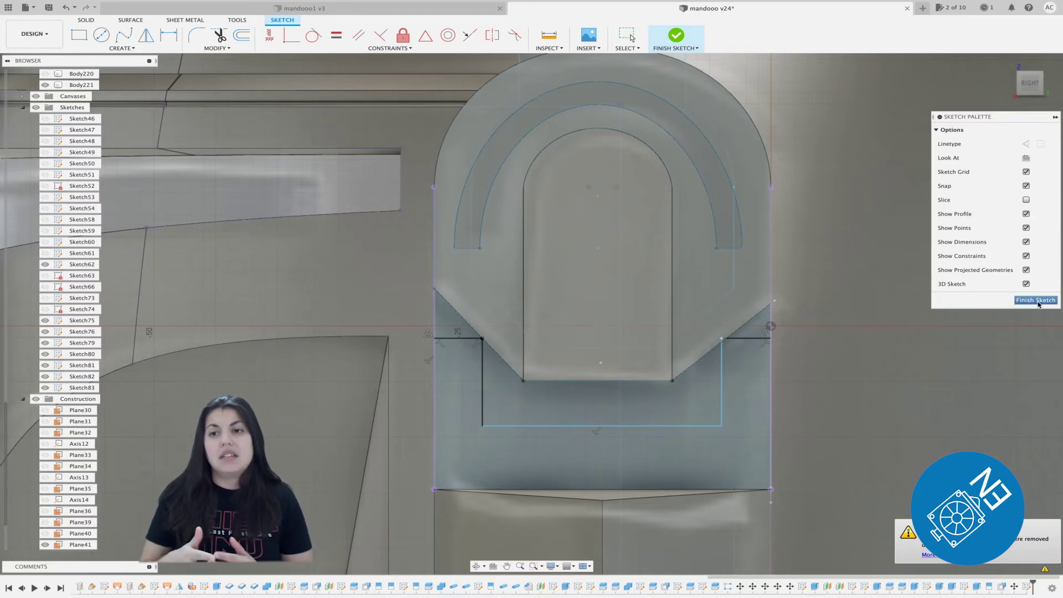
{"action": "left_click", "coordinate": [1036, 300]}
- Show the sketches and extrude the U-shaped profile below the arched plate 4 mm outward as a new body
{"action": "left_click", "coordinate": [35, 107]}
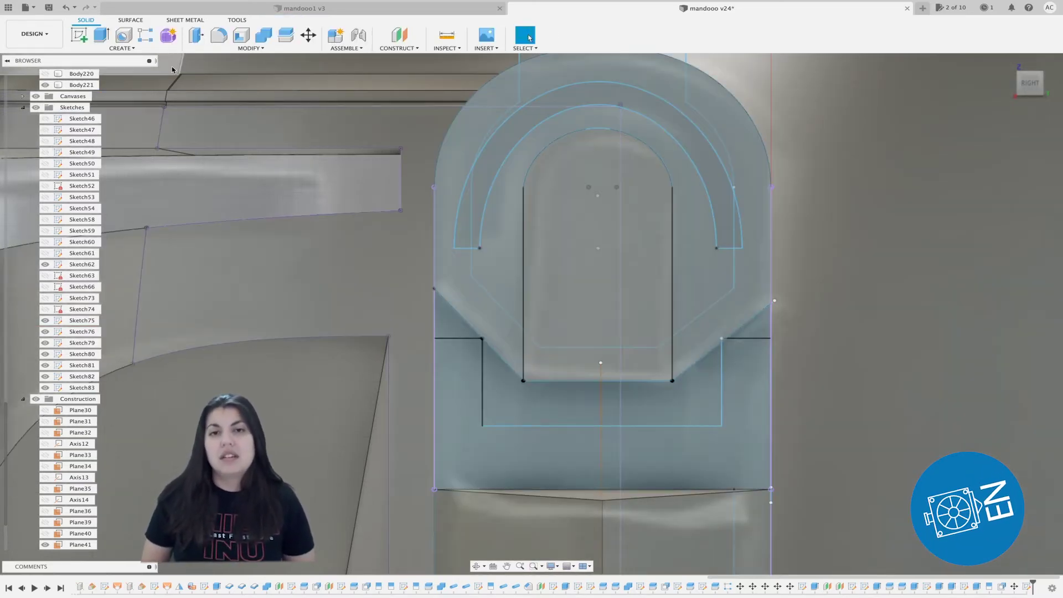
{"action": "left_click", "coordinate": [554, 457]}
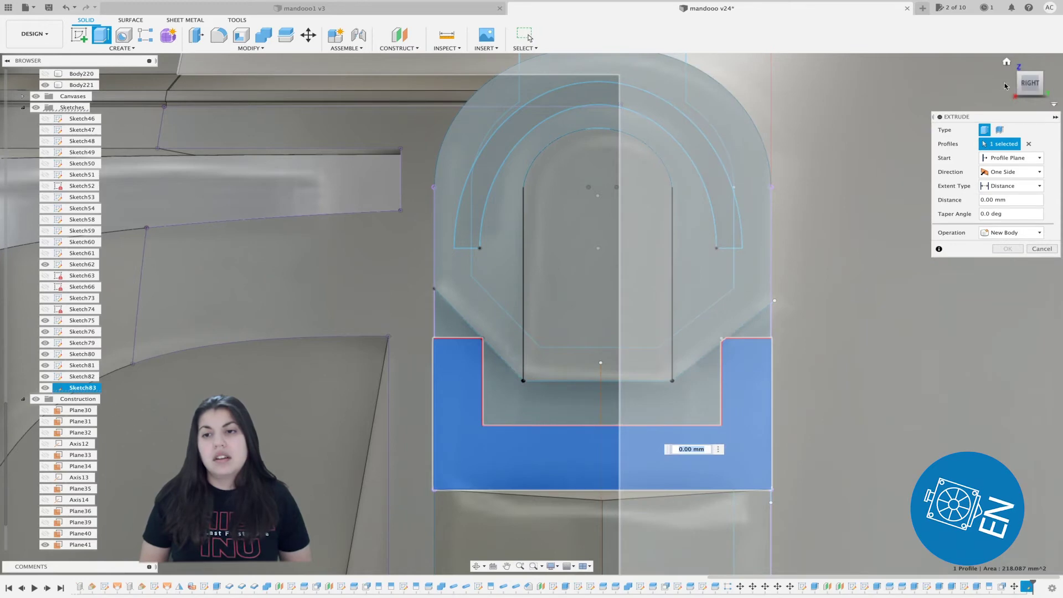
{"action": "left_click_drag", "start_coordinate": [1029, 83], "coordinate": [1000, 83]}
{"action": "left_click_drag", "start_coordinate": [747, 428], "coordinate": [705, 428]}
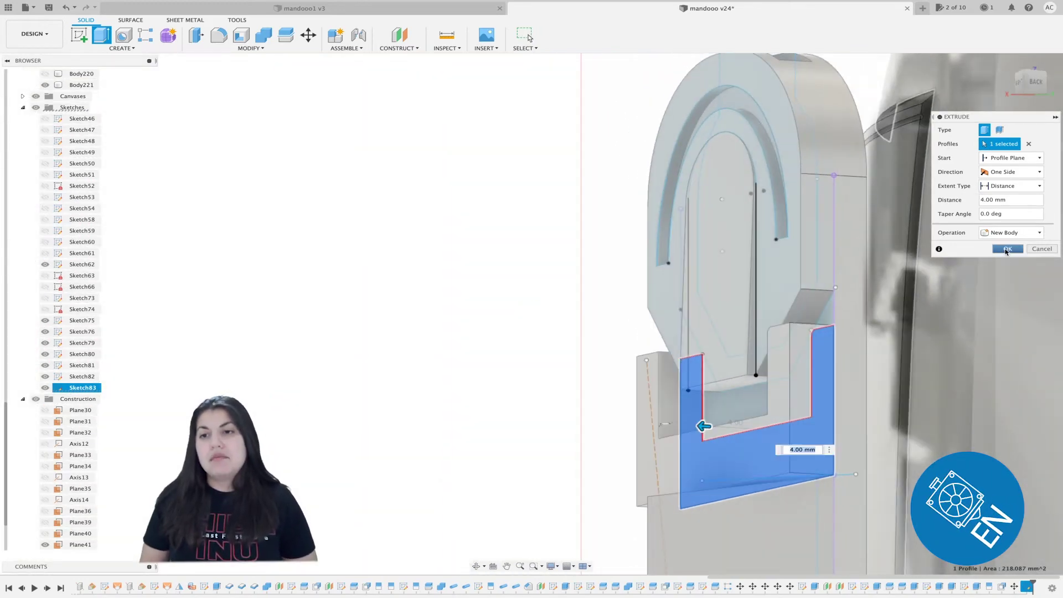
{"action": "left_click", "coordinate": [1007, 249]}
- Set the U-shaped body's extrusion distance to 3 mm
{"action": "middle_click_drag", "start_coordinate": [969, 436], "coordinate": [969, 320]}
{"action": "scroll", "coordinate": [969, 320], "scroll_direction": "down", "scroll_amount": 2}
{"action": "right_click", "coordinate": [1028, 588]}
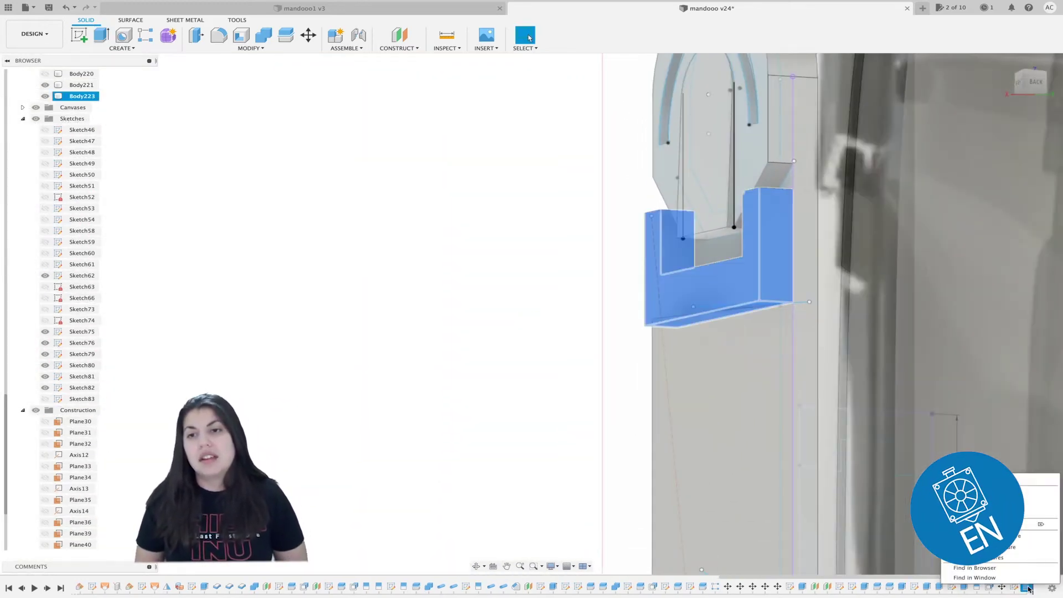
{"action": "left_click", "coordinate": [986, 491]}
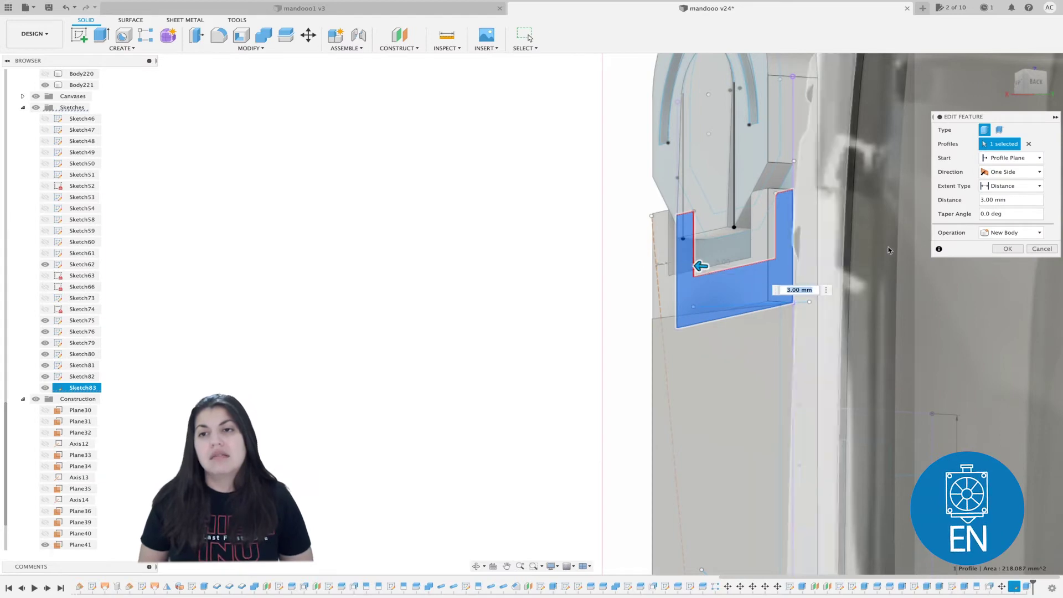
{"action": "left_click", "coordinate": [1008, 250]}
- Edit the bottom profile sketch of the long lower block, lower the free end of its sloped line, and finish the sketch
{"action": "middle_click_drag", "start_coordinate": [1008, 249], "coordinate": [1026, 41], "text": "shift"}
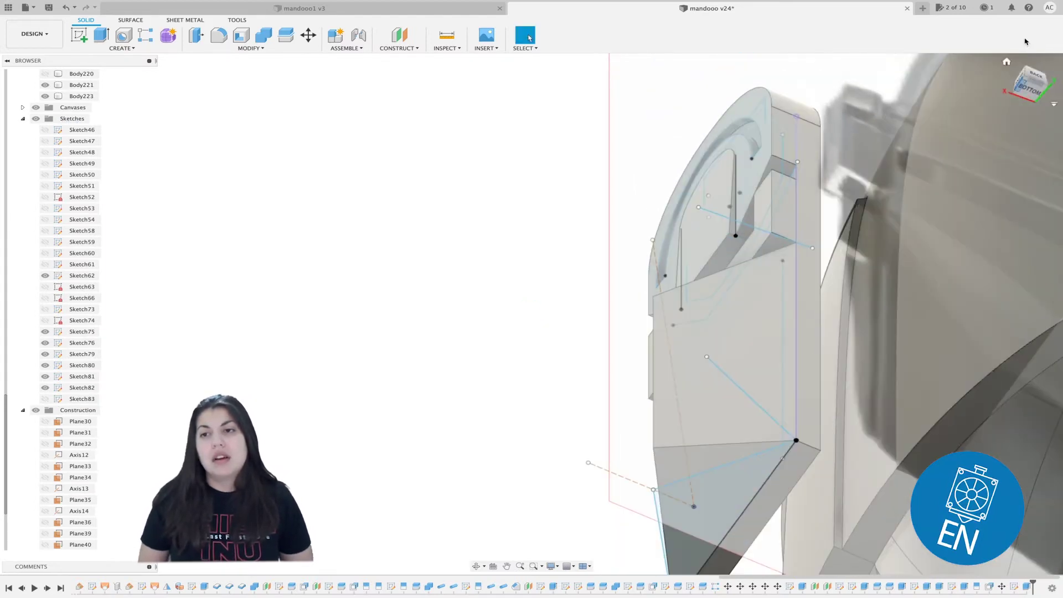
{"action": "left_click", "coordinate": [915, 587]}
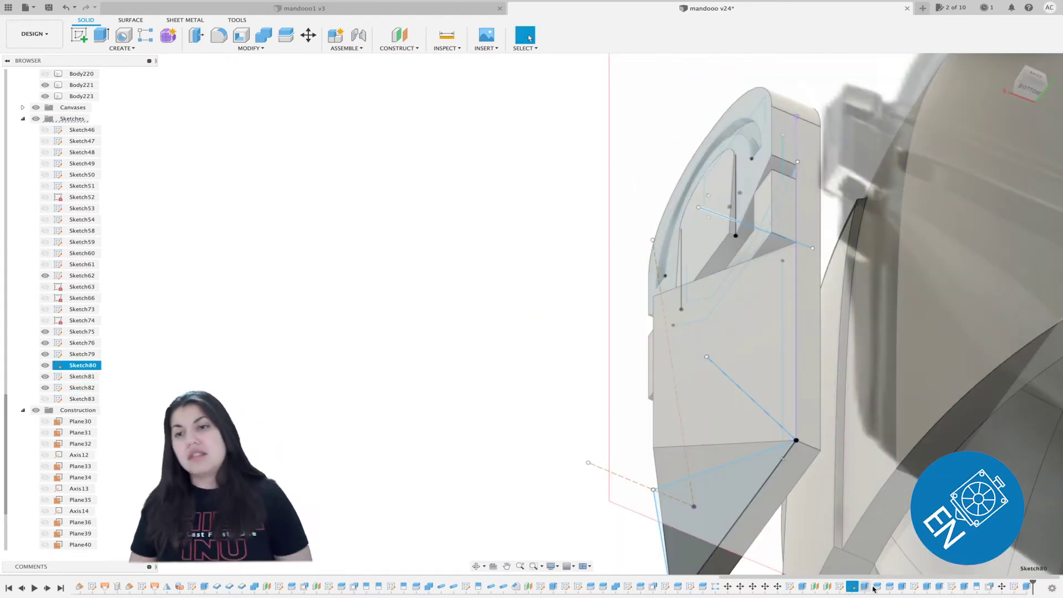
{"action": "right_click", "coordinate": [838, 588]}
{"action": "left_click", "coordinate": [878, 487]}
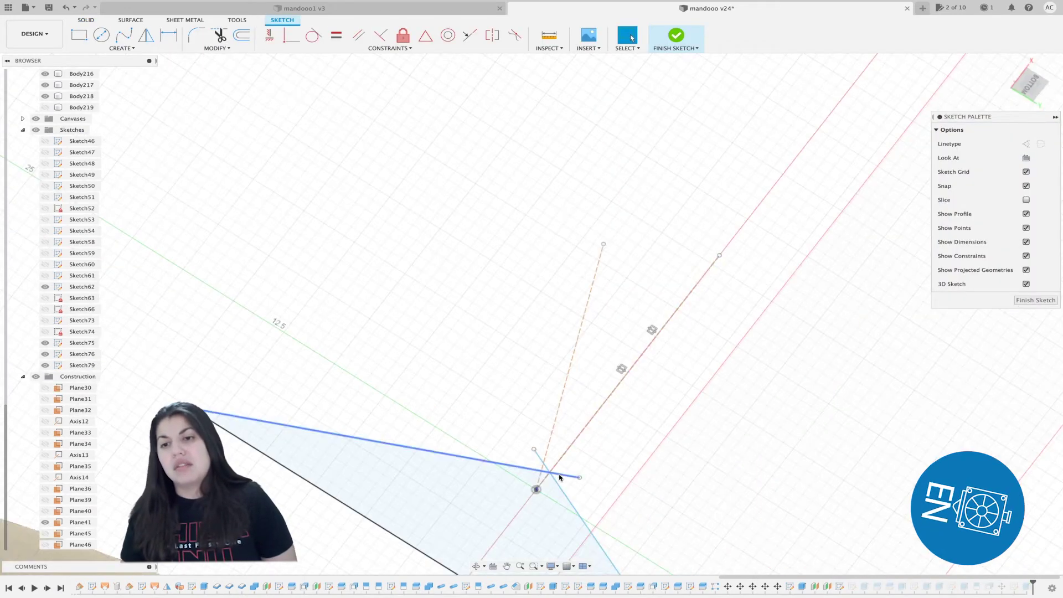
{"action": "left_click_drag", "start_coordinate": [572, 477], "coordinate": [557, 524]}
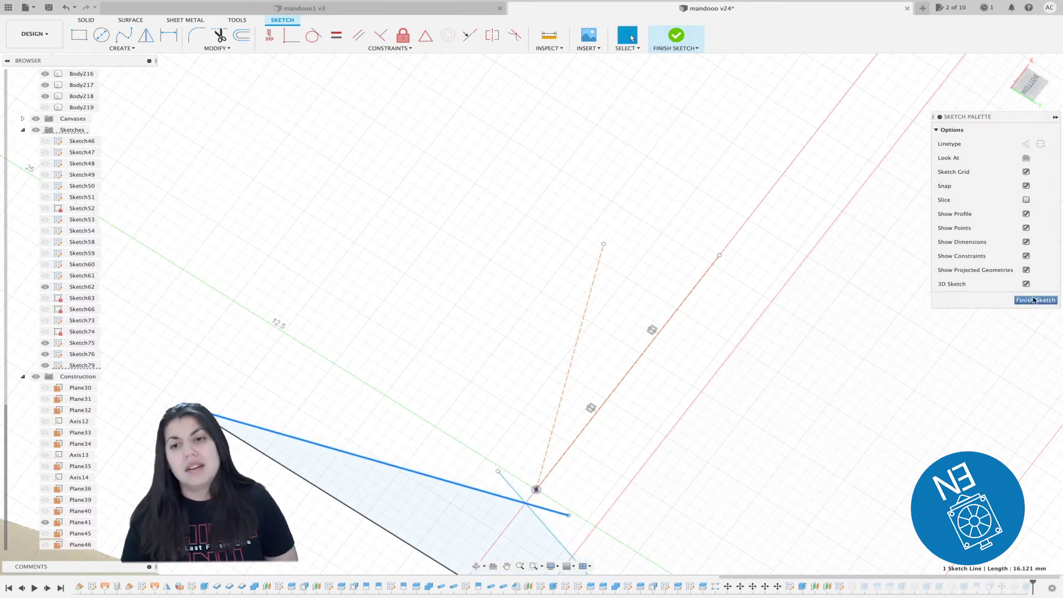
{"action": "left_click", "coordinate": [1034, 300]}
- Adjust the sloped line's free end again to flatten the lower block's ridge, then review the ear piece from the side
{"action": "scroll", "coordinate": [581, 316], "scroll_direction": "down", "scroll_amount": 3}
{"action": "left_click_drag", "start_coordinate": [1028, 83], "coordinate": [995, 368]}
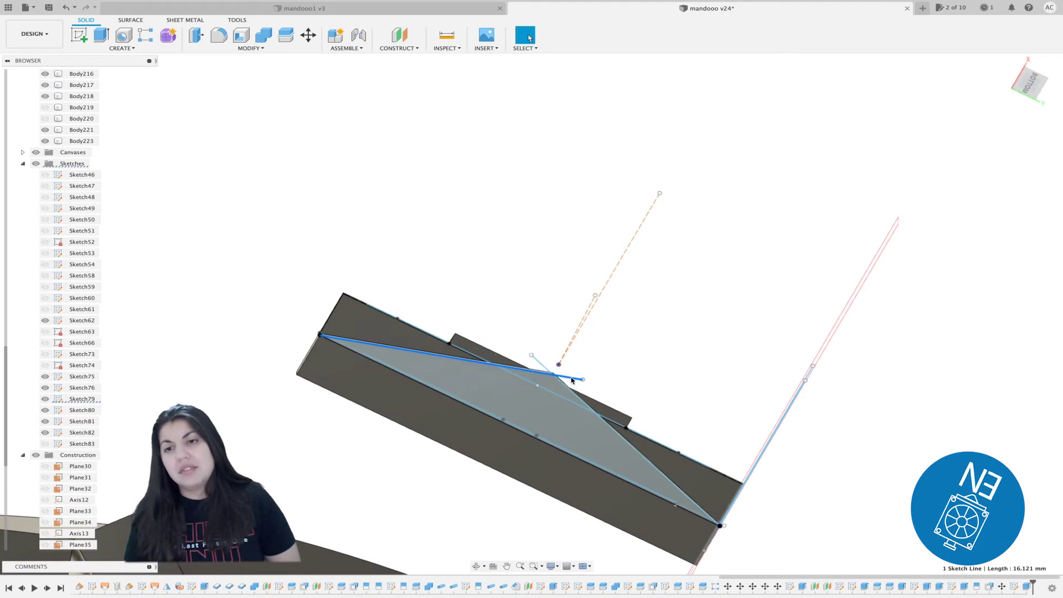
{"action": "left_click_drag", "start_coordinate": [1028, 81], "coordinate": [1028, 111]}
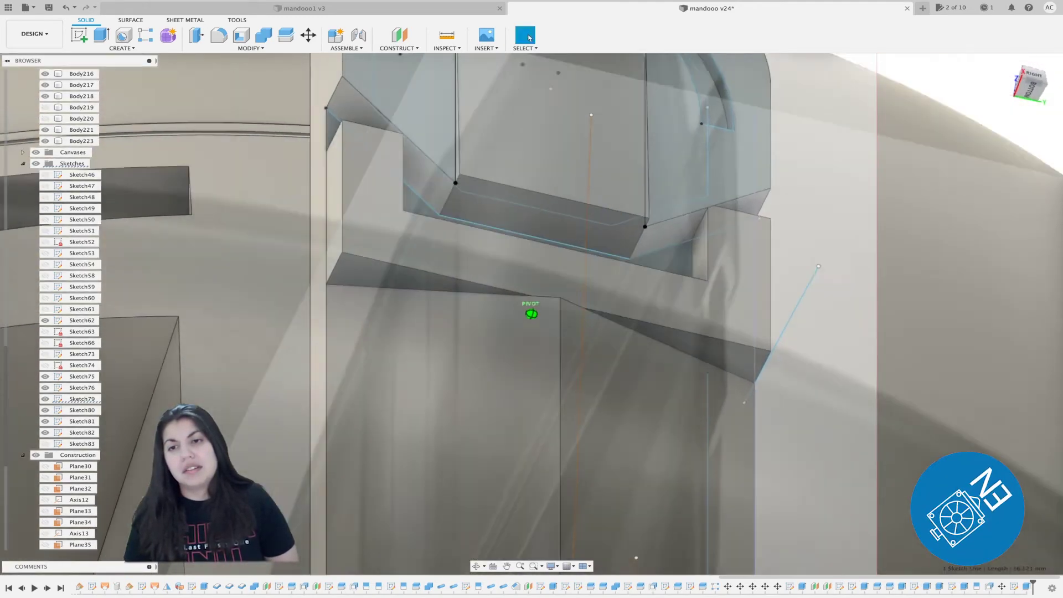
{"action": "middle_click_drag", "start_coordinate": [531, 314], "coordinate": [594, 418], "text": "shift"}
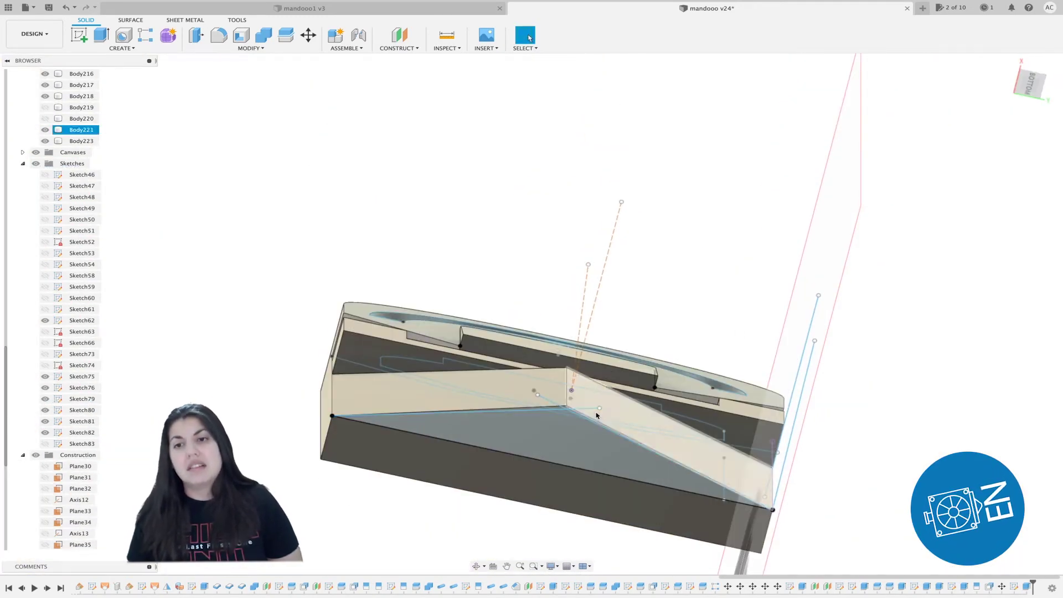
{"action": "left_click", "coordinate": [591, 417]}
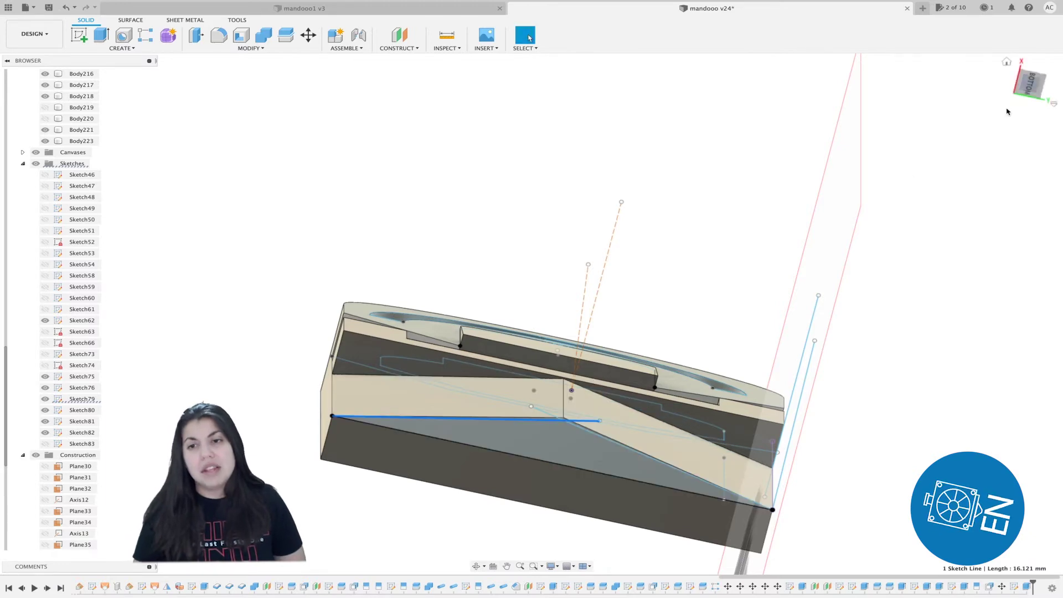
{"action": "left_click_drag", "start_coordinate": [1030, 83], "coordinate": [1028, 111]}
{"action": "scroll", "coordinate": [907, 287], "scroll_direction": "down", "scroll_amount": 6}
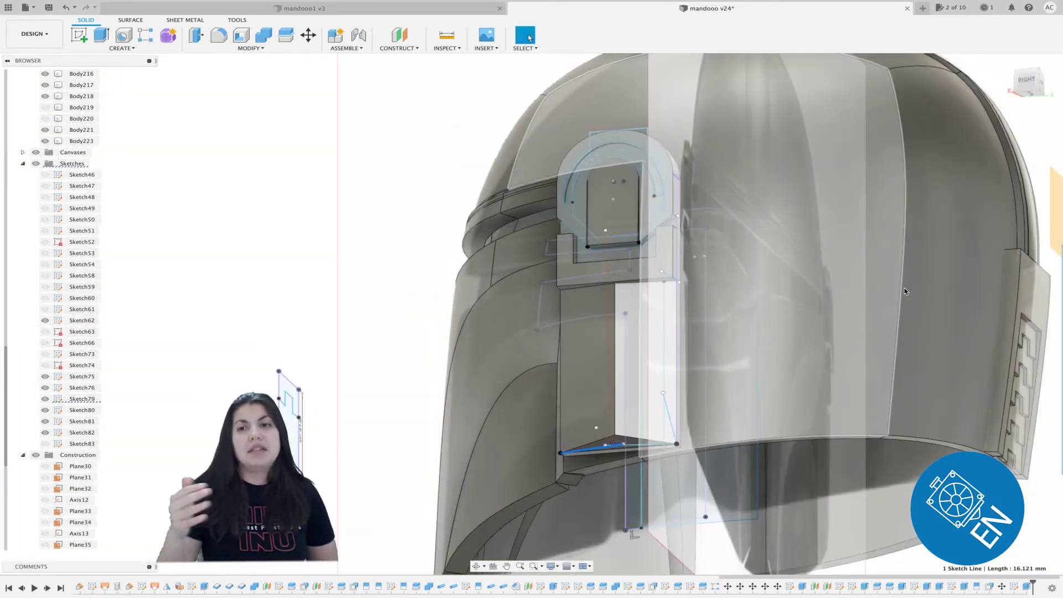
{"action": "left_click", "coordinate": [1028, 83]}
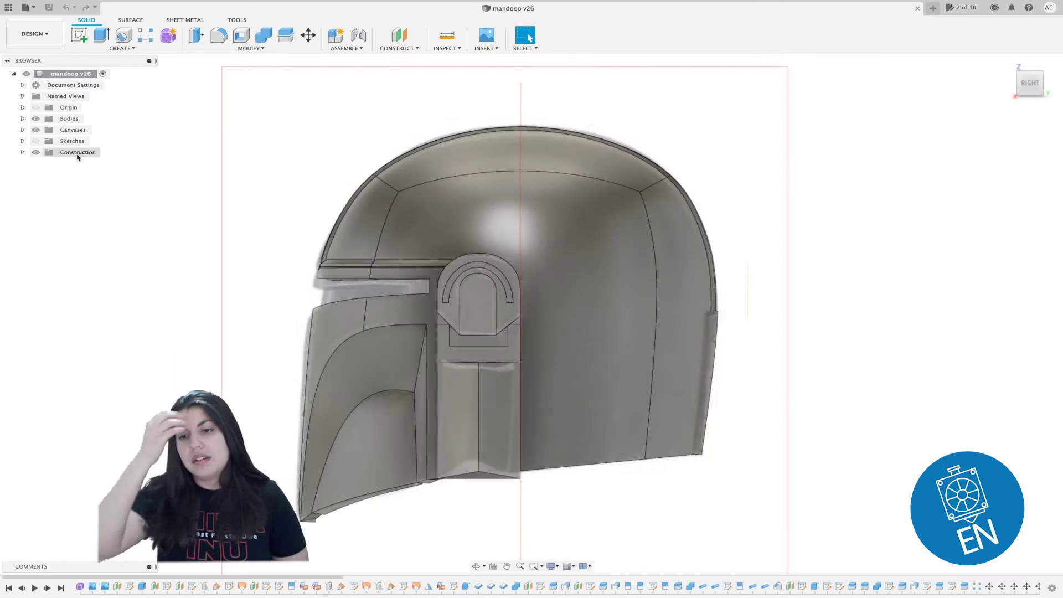
- Combine the U-shaped block with the arched ear plate as a joined body
{"action": "left_click", "coordinate": [23, 118]}
{"action": "left_click", "coordinate": [264, 35]}
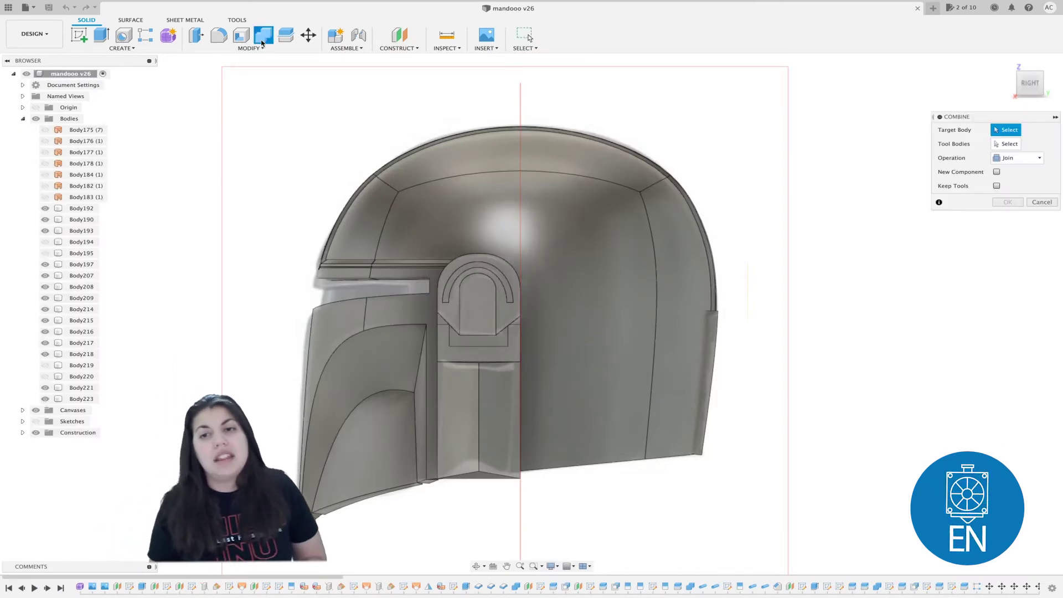
{"action": "left_click", "coordinate": [498, 390]}
{"action": "left_click_drag", "start_coordinate": [1035, 84], "coordinate": [1003, 73]}
{"action": "left_click", "coordinate": [326, 337]}
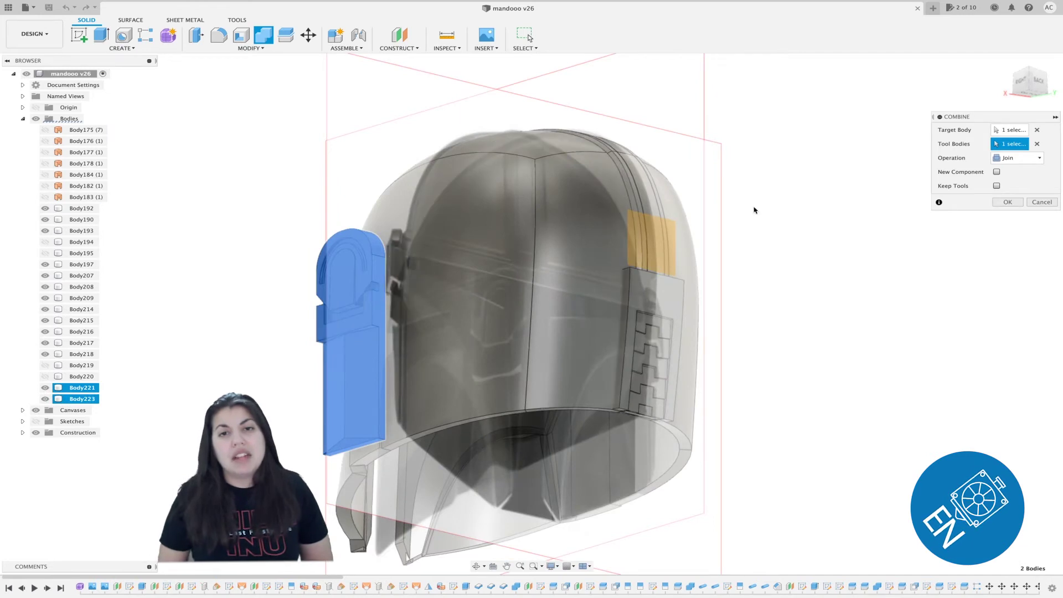
{"action": "left_click", "coordinate": [1007, 202]}
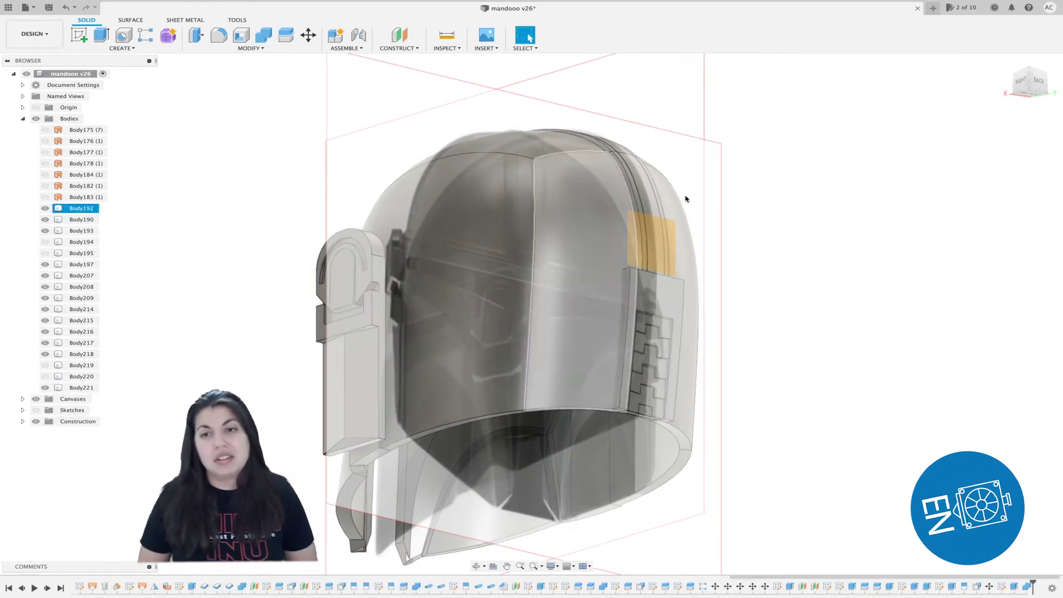
- Move the joined ear piece -10 mm horizontally toward the helmet's side in the front view
{"action": "left_click", "coordinate": [1021, 81]}
{"action": "left_click", "coordinate": [82, 388]}
{"action": "key", "text": "m"}
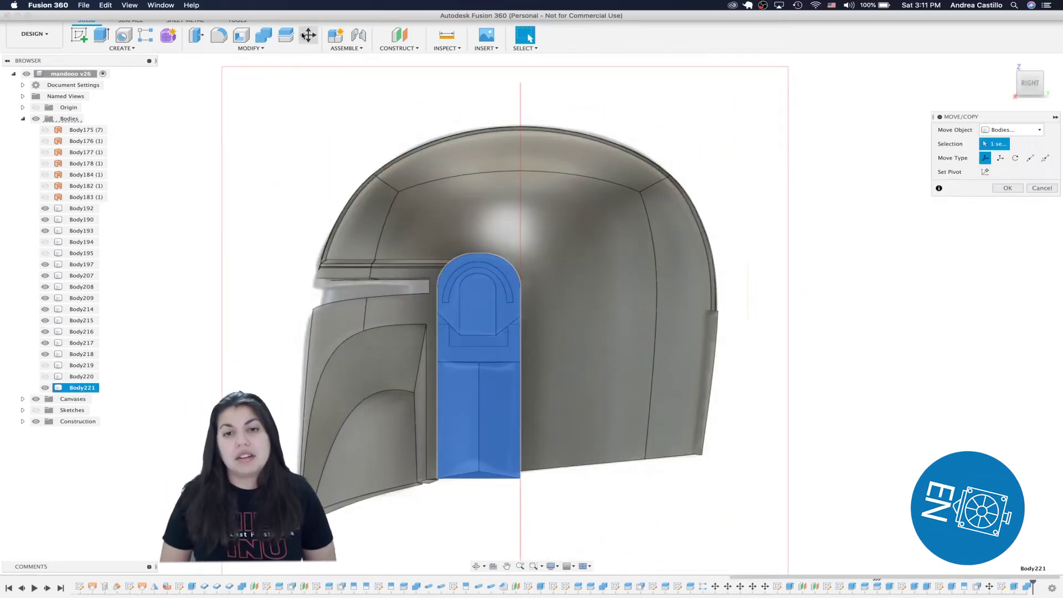
{"action": "left_click", "coordinate": [1016, 81]}
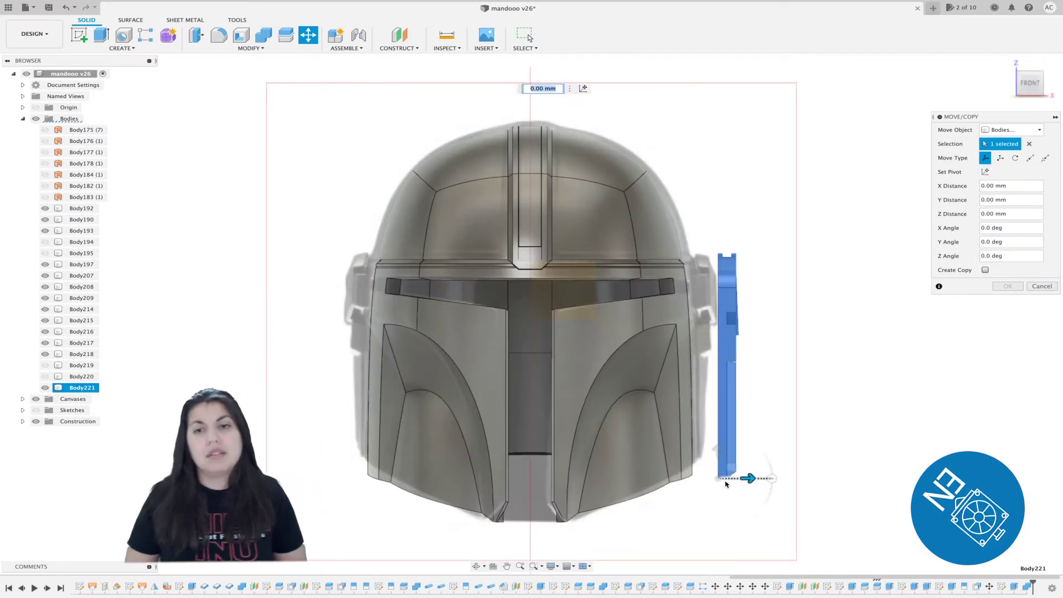
{"action": "type", "text": "-10"}
{"action": "key", "text": "Return"}
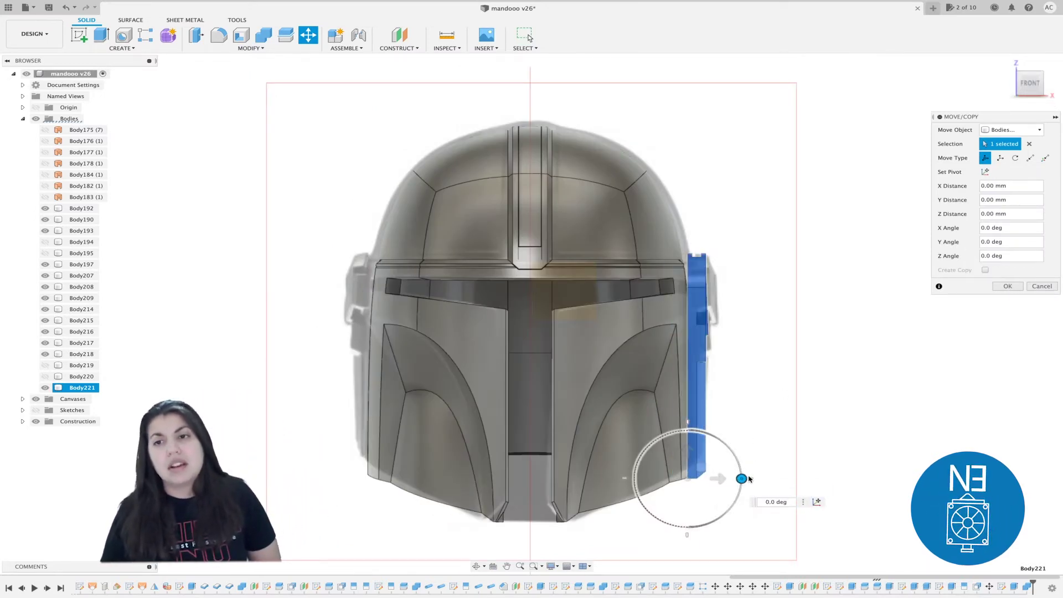
- Tilt the ear piece inward with a Y angle of -2 degrees to follow the helmet's side
{"action": "left_click", "coordinate": [1054, 83]}
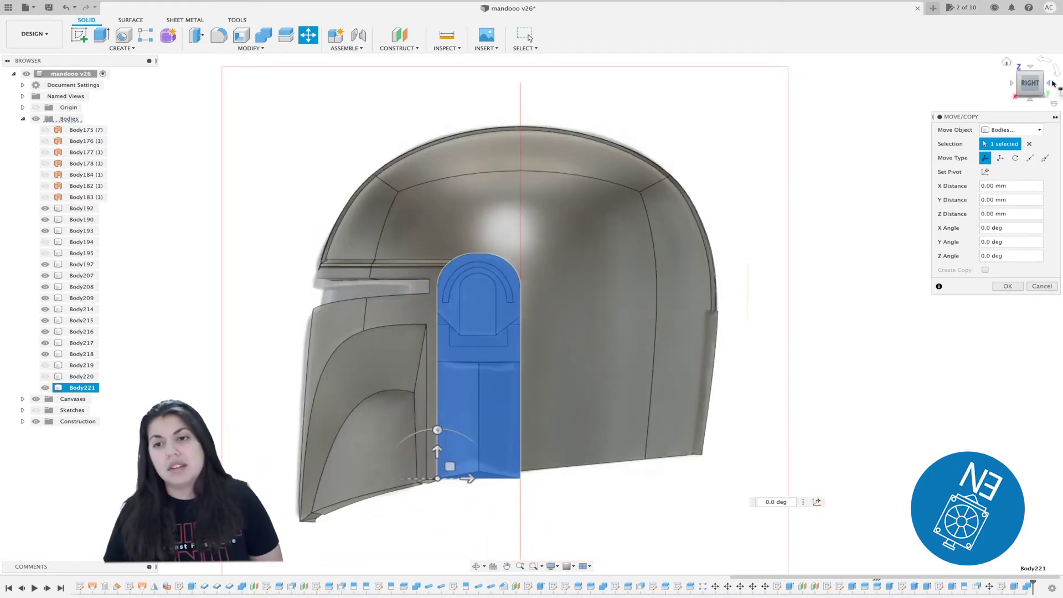
{"action": "scroll", "coordinate": [600, 358], "scroll_direction": "up", "scroll_amount": 3}
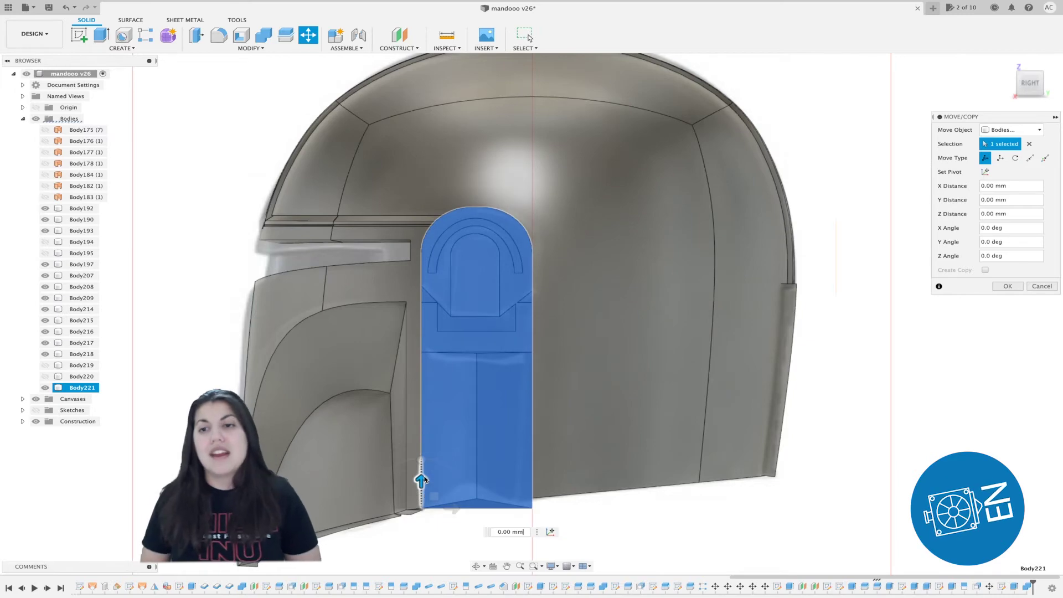
{"action": "left_click", "coordinate": [1025, 86]}
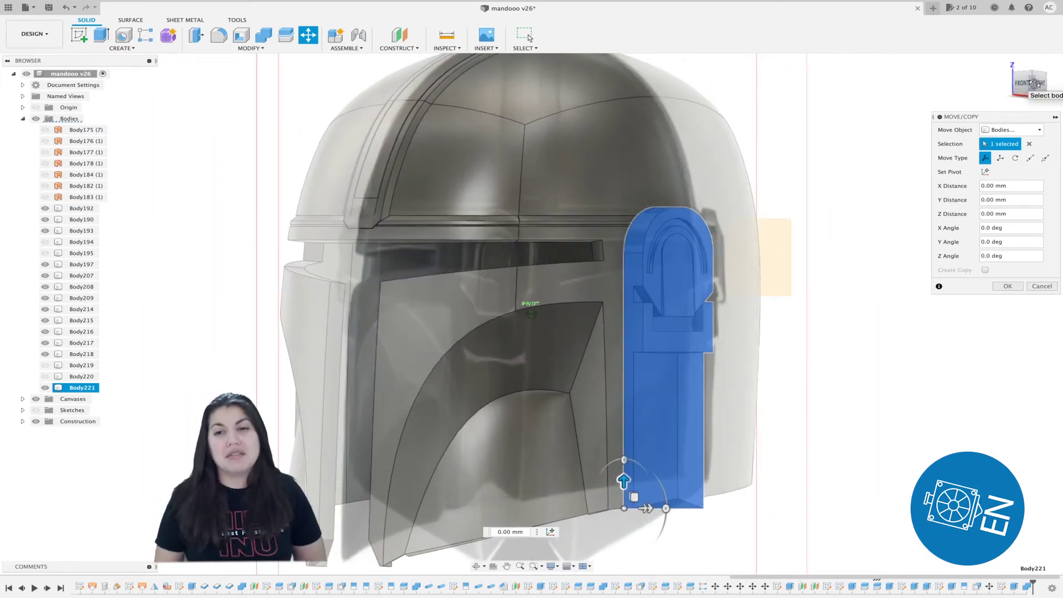
{"action": "scroll", "coordinate": [780, 447], "scroll_direction": "up", "scroll_amount": 3}
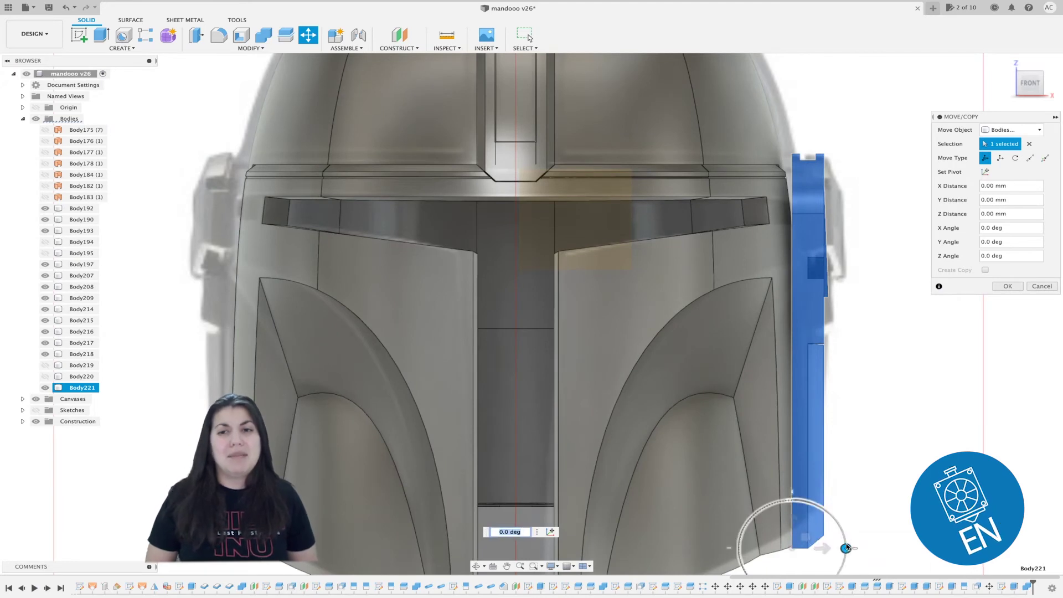
{"action": "left_click_drag", "start_coordinate": [847, 549], "coordinate": [847, 545]}
{"action": "type", "text": "-1"}
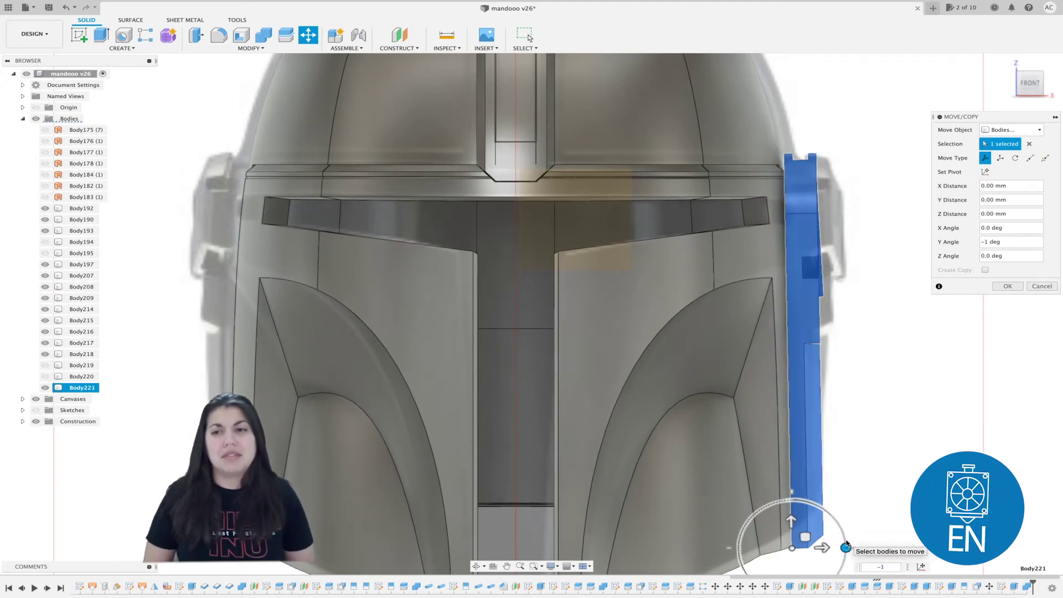
{"action": "key", "text": "BackSpace"}
{"action": "type", "text": "2"}
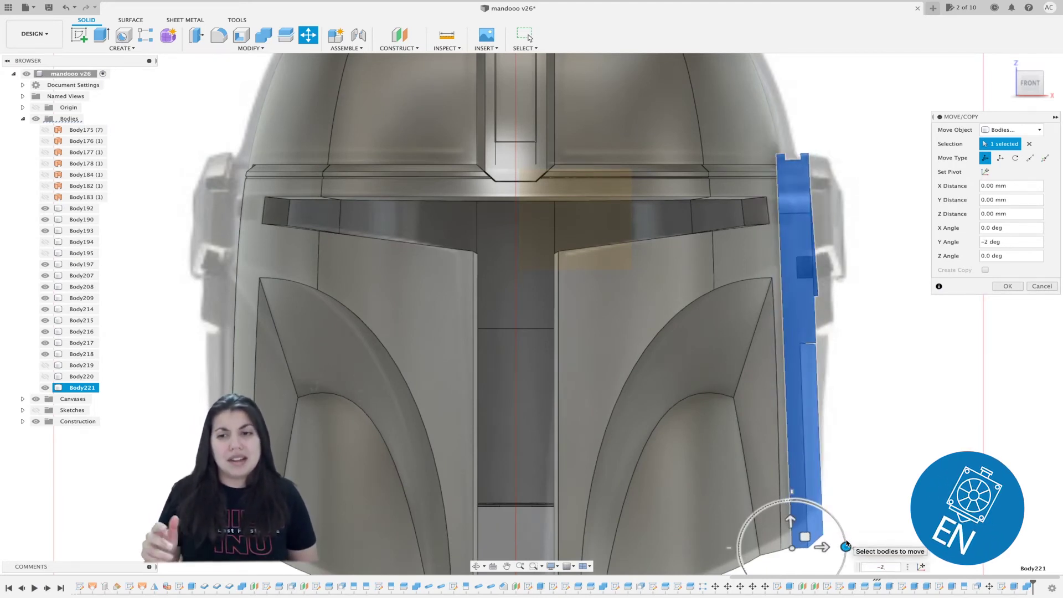
{"action": "left_click", "coordinate": [1013, 285]}
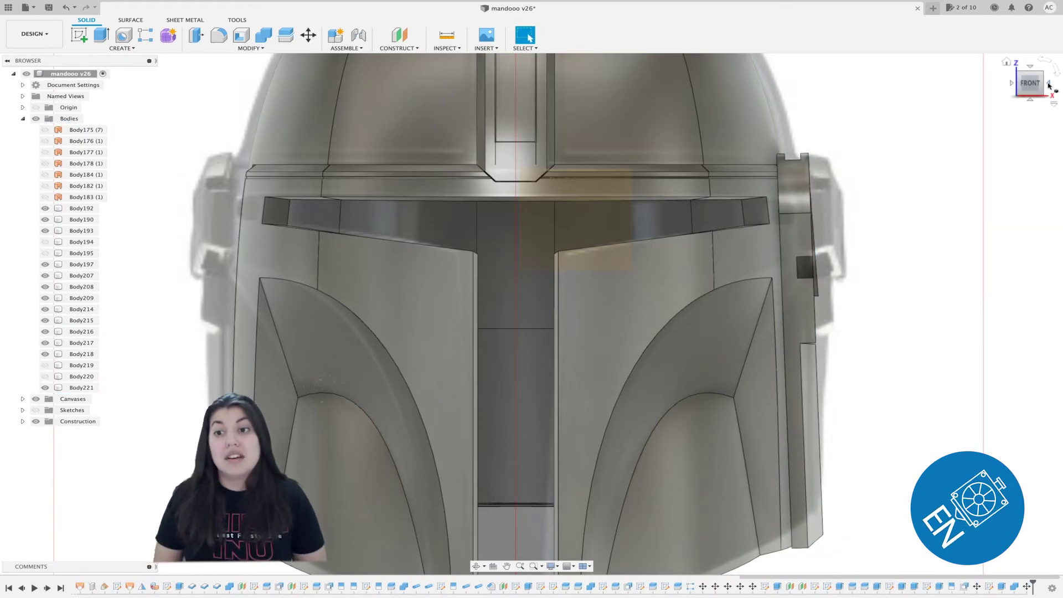
- Edit the ear piece's base two-sided extrusion and extend its inner side toward the helmet wall
{"action": "left_click", "coordinate": [1048, 84]}
{"action": "left_click", "coordinate": [1048, 84]}
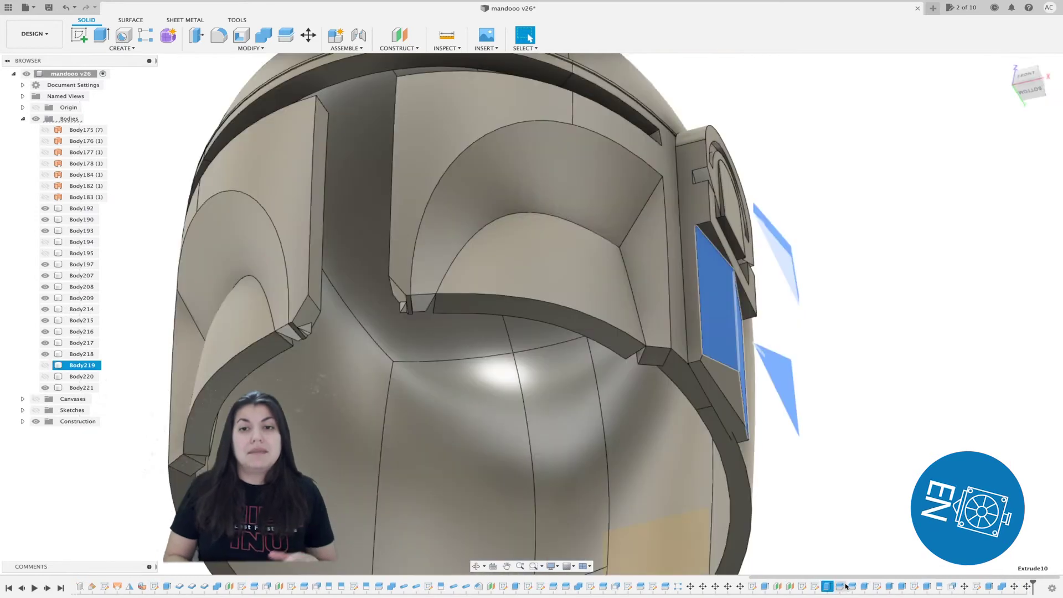
{"action": "right_click", "coordinate": [866, 587]}
{"action": "left_click", "coordinate": [896, 491]}
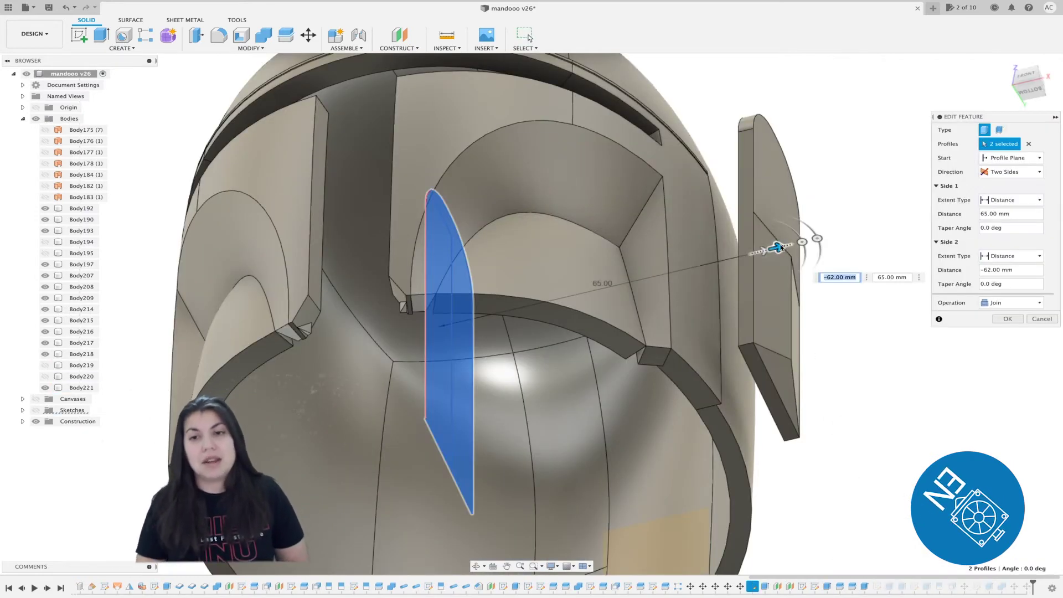
{"action": "left_click_drag", "start_coordinate": [747, 254], "coordinate": [738, 255]}
{"action": "left_click", "coordinate": [1008, 320]}
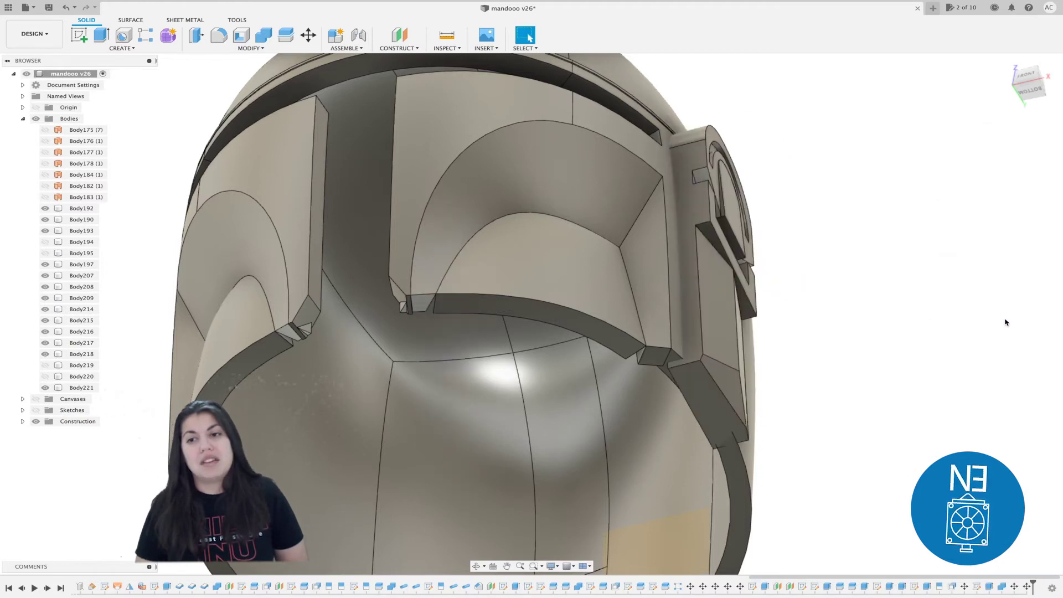
- Delete the split feature at the ear piece's lower end and accept the deletion despite its dependent features
{"action": "right_click", "coordinate": [853, 588]}
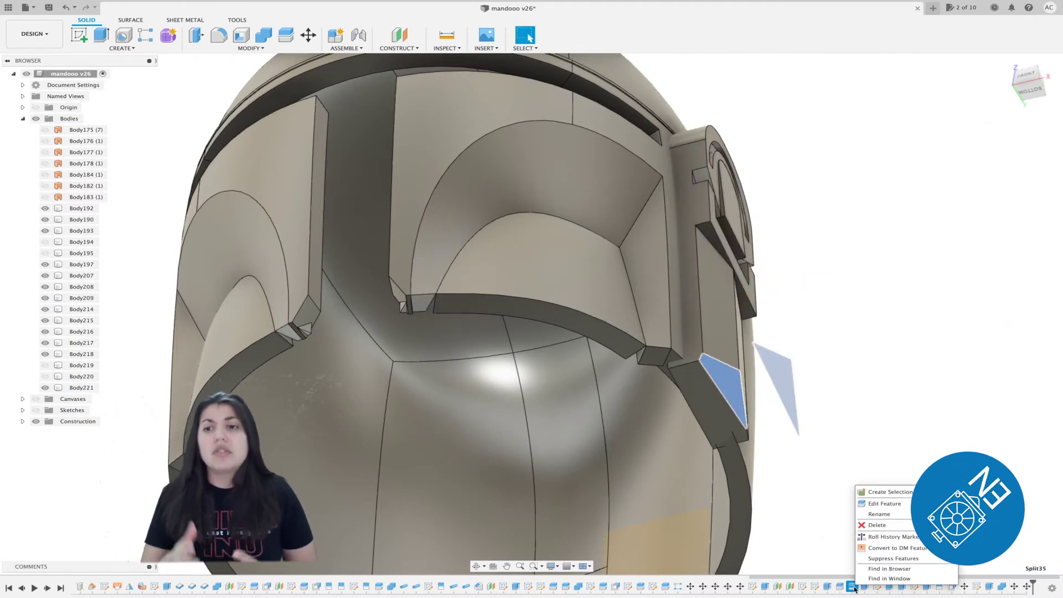
{"action": "left_click", "coordinate": [887, 526]}
{"action": "left_click", "coordinate": [539, 304]}
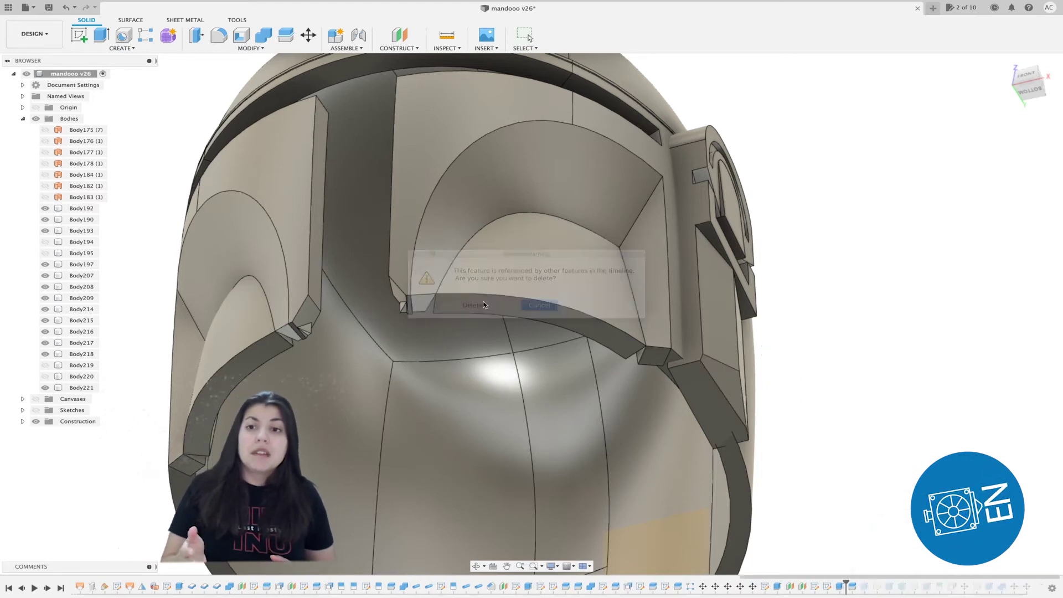
{"action": "left_click", "coordinate": [355, 298]}
{"action": "key", "text": "Escape"}
- Hide the leftover wedge body Body219, keep Body220 shown, and inspect the ear piece's lower end
{"action": "left_click", "coordinate": [45, 366]}
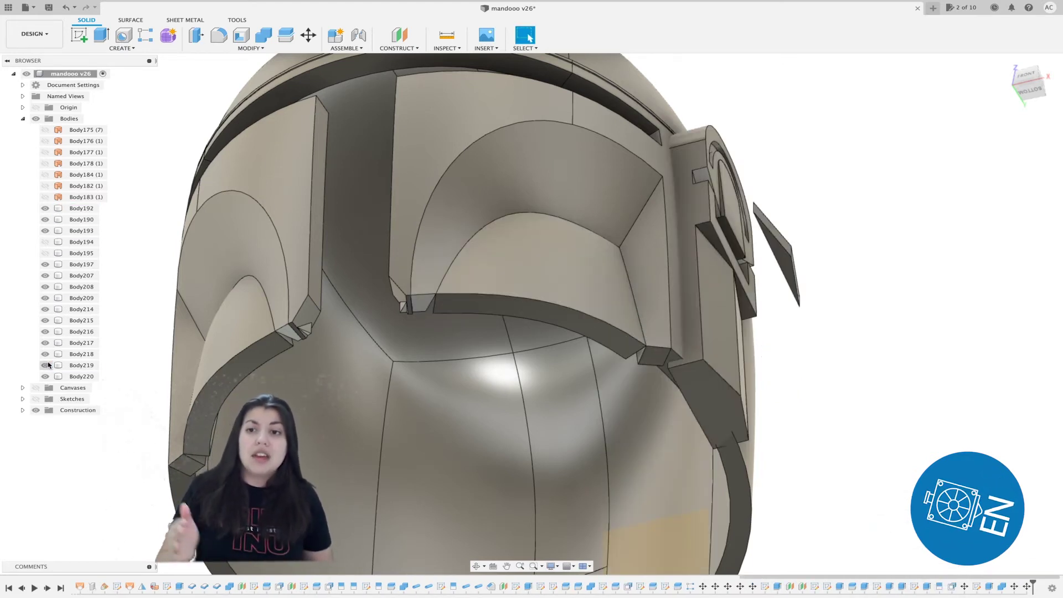
{"action": "left_click", "coordinate": [45, 377]}
{"action": "left_click", "coordinate": [45, 377]}
{"action": "left_click_drag", "start_coordinate": [1029, 83], "coordinate": [981, 83]}
{"action": "middle_click_drag", "start_coordinate": [598, 305], "coordinate": [728, 300], "text": "shift"}
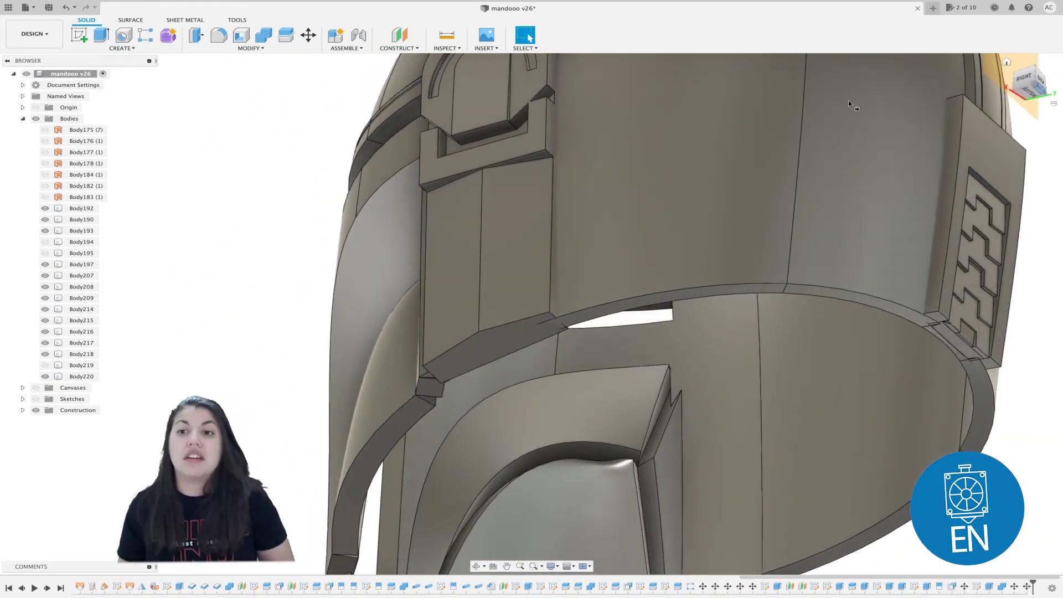
- Edit the face move at the ear piece's bottom and set its Z distance to -2 mm
{"action": "right_click", "coordinate": [1028, 587]}
{"action": "left_click", "coordinate": [1028, 486]}
{"action": "left_click_drag", "start_coordinate": [485, 320], "coordinate": [487, 329]}
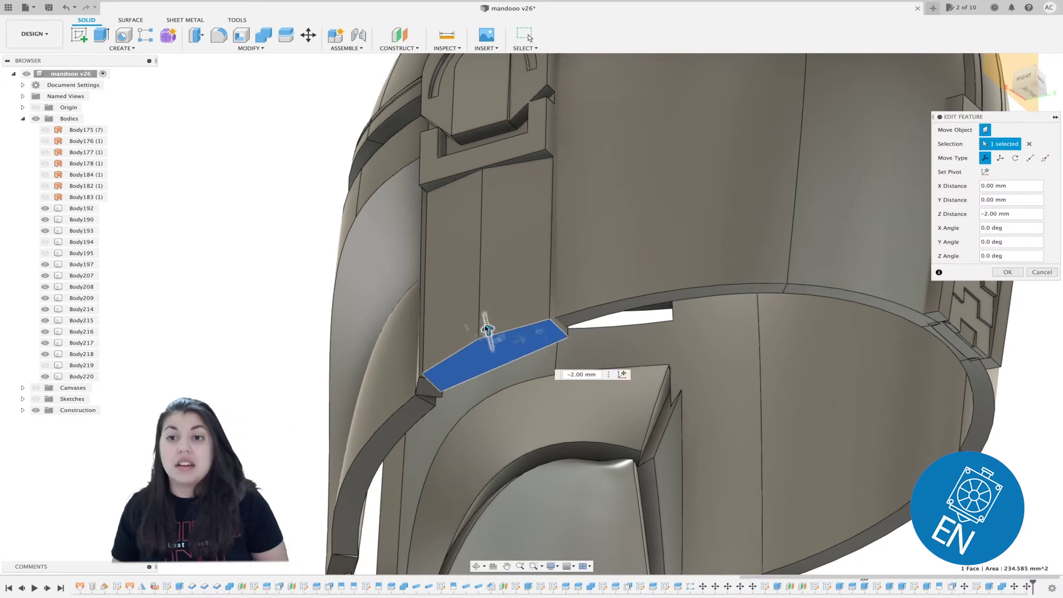
{"action": "key", "text": "Return"}
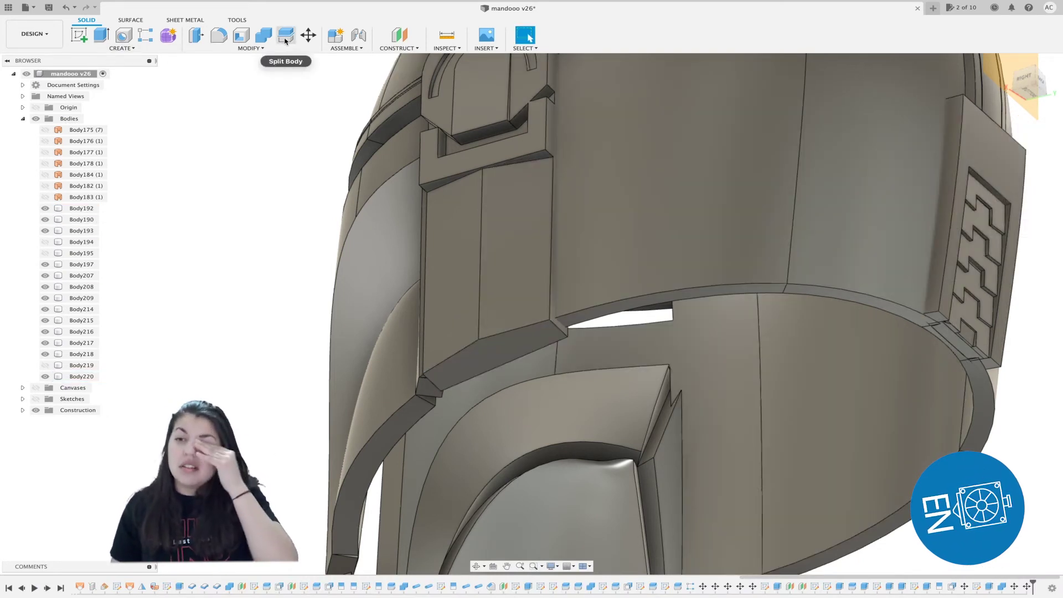
- Split the ear piece body with the helmet's rear shell, Body192, as the splitting tool and hide the cut-off piece
{"action": "left_click", "coordinate": [286, 34]}
{"action": "left_click", "coordinate": [511, 331]}
{"action": "left_click", "coordinate": [1029, 144]}
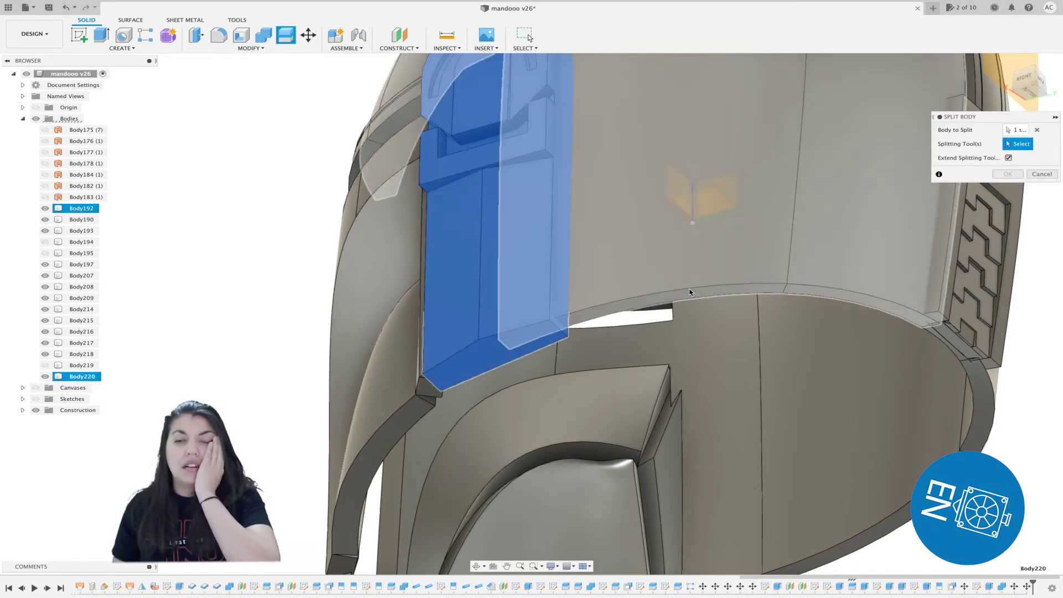
{"action": "left_click", "coordinate": [1007, 174]}
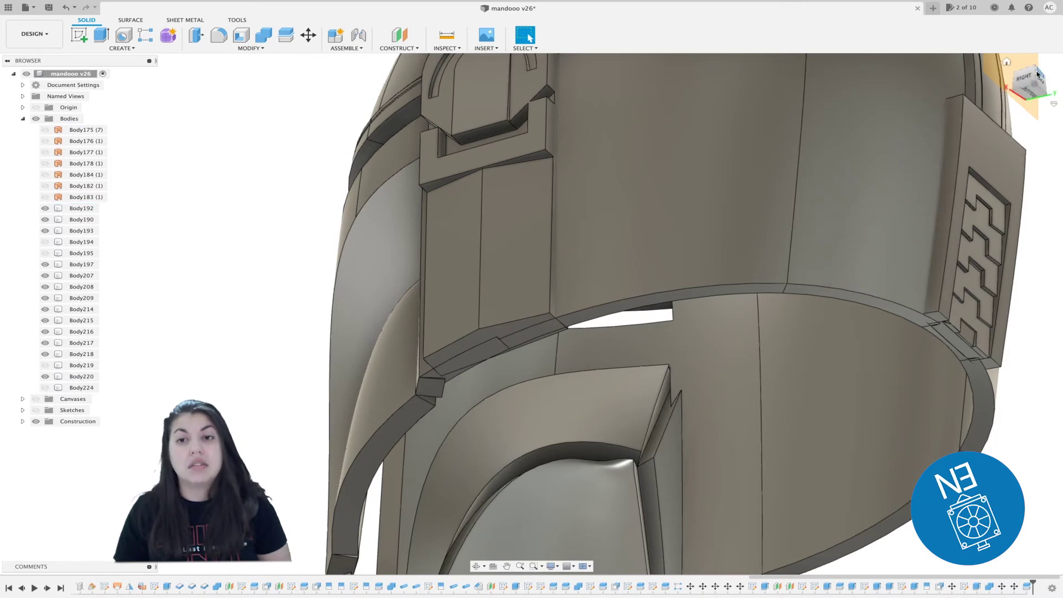
{"action": "middle_click_drag", "start_coordinate": [532, 314], "coordinate": [488, 310], "text": "shift"}
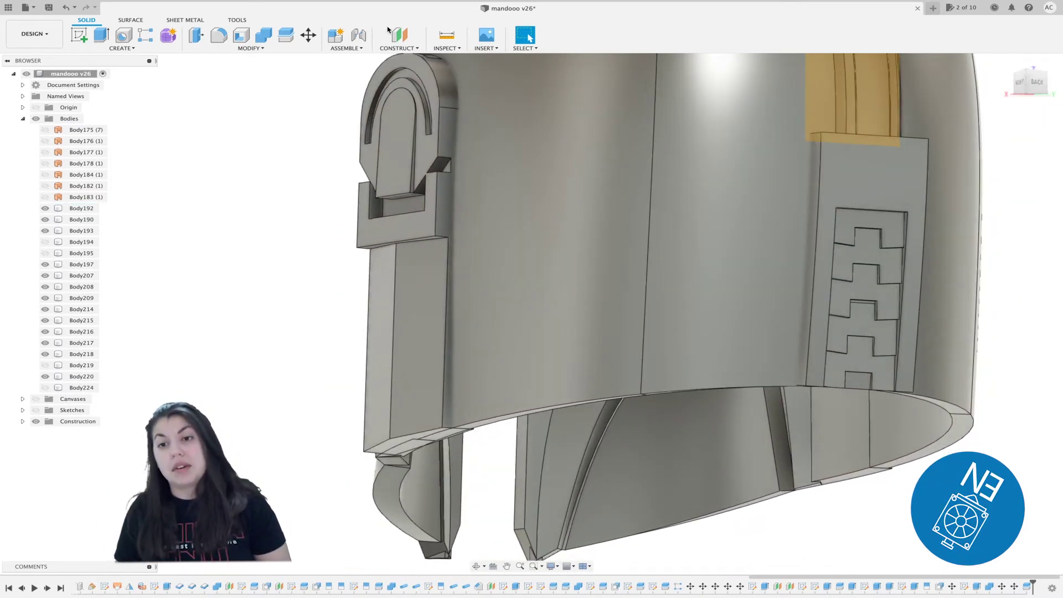
- Create an offset construction plane at the ear piece's rear-facing side face
{"action": "left_click", "coordinate": [399, 35]}
{"action": "left_click", "coordinate": [449, 298]}
{"action": "left_click", "coordinate": [1001, 174]}
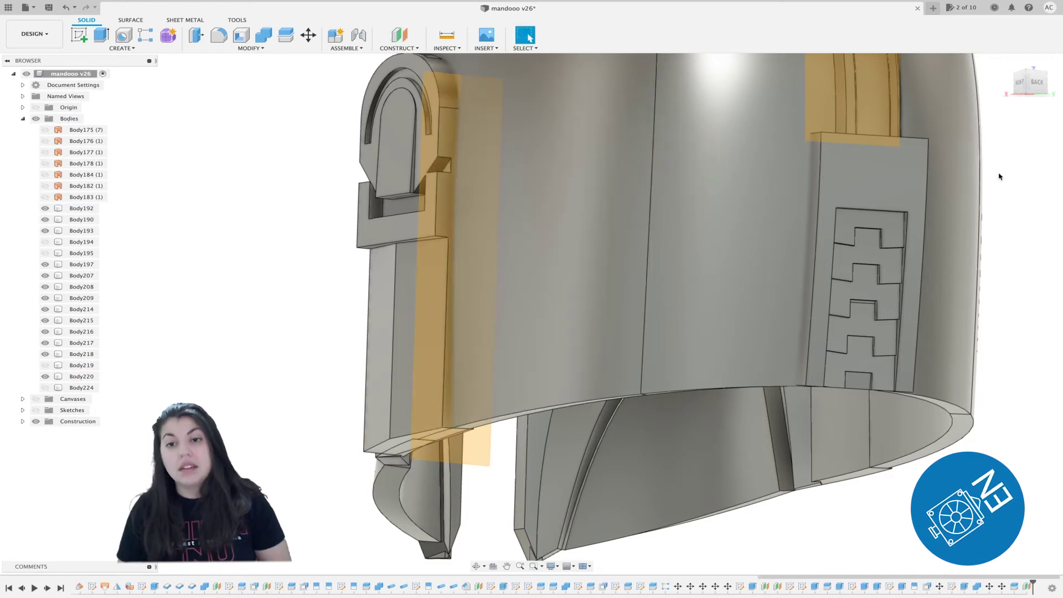
- On the new plane, sketch a slanted line about 16 mm long across the ear piece's lower outer corner and finish the sketch
{"action": "left_click", "coordinate": [79, 35]}
{"action": "left_click", "coordinate": [394, 271]}
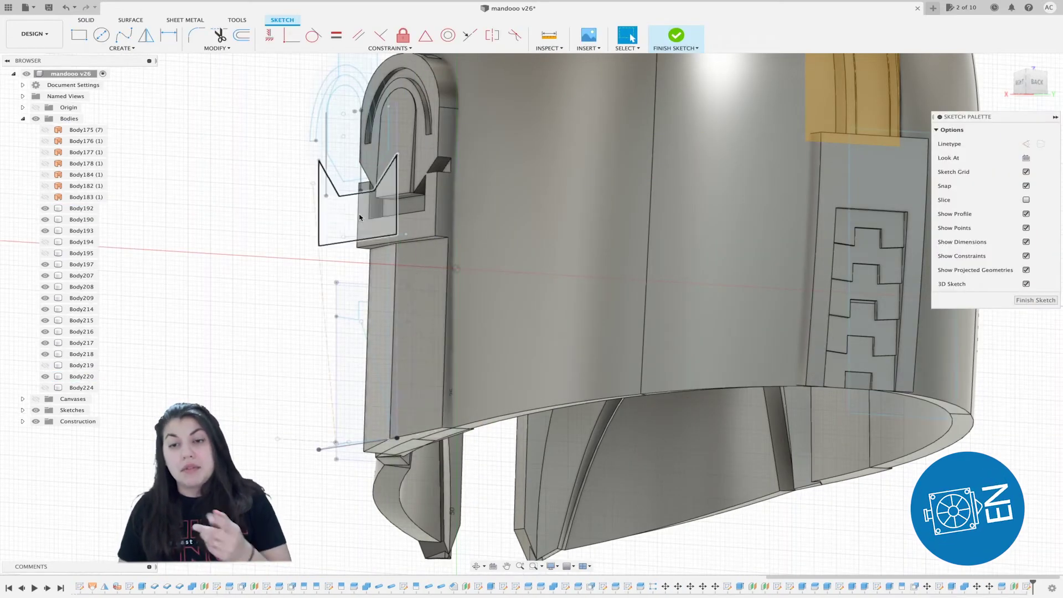
{"action": "left_click", "coordinate": [1037, 82]}
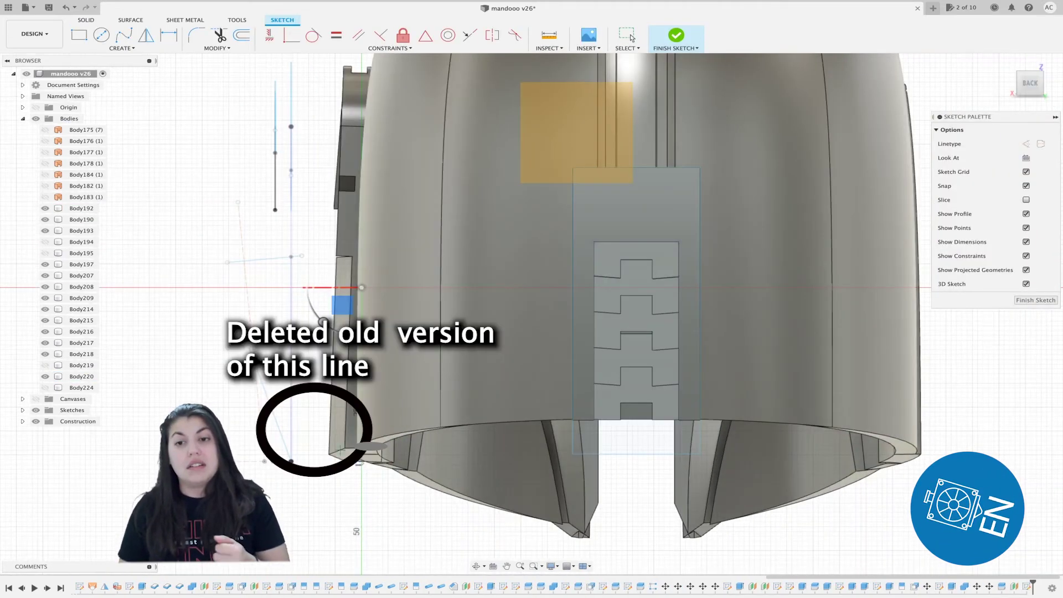
{"action": "left_click", "coordinate": [314, 406]}
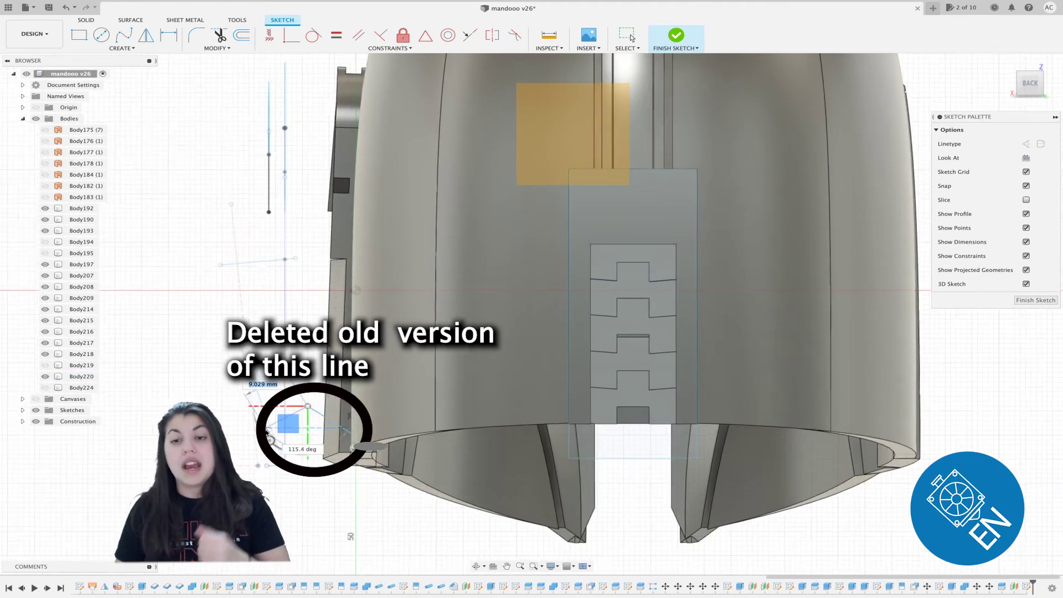
{"action": "key", "text": "Escape"}
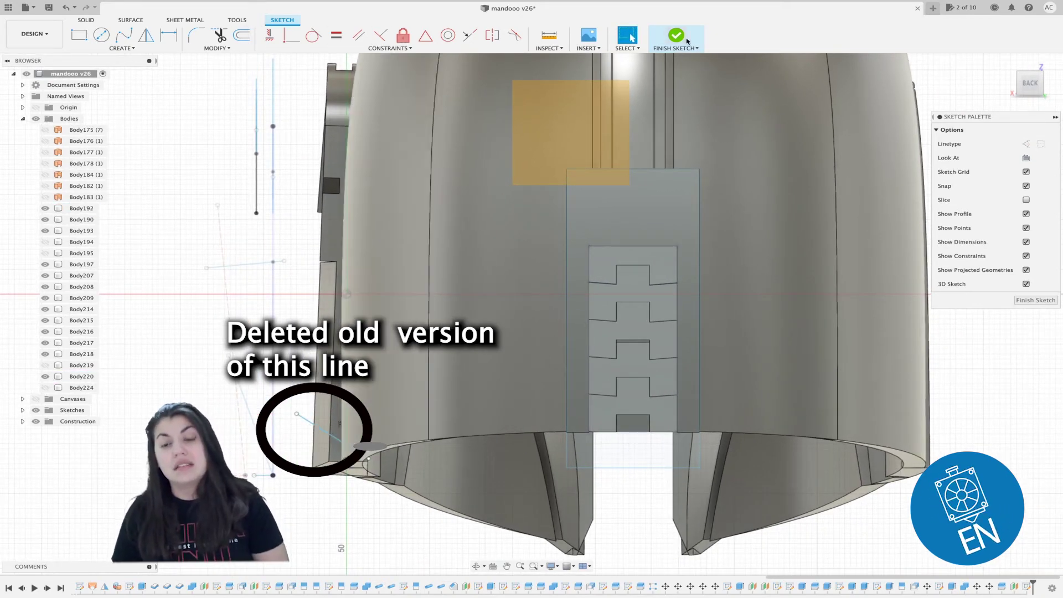
{"action": "left_click", "coordinate": [687, 40]}
- Split the ear piece Body220 with the slanted sketch line and hide the cut-off piece
{"action": "left_click", "coordinate": [286, 35]}
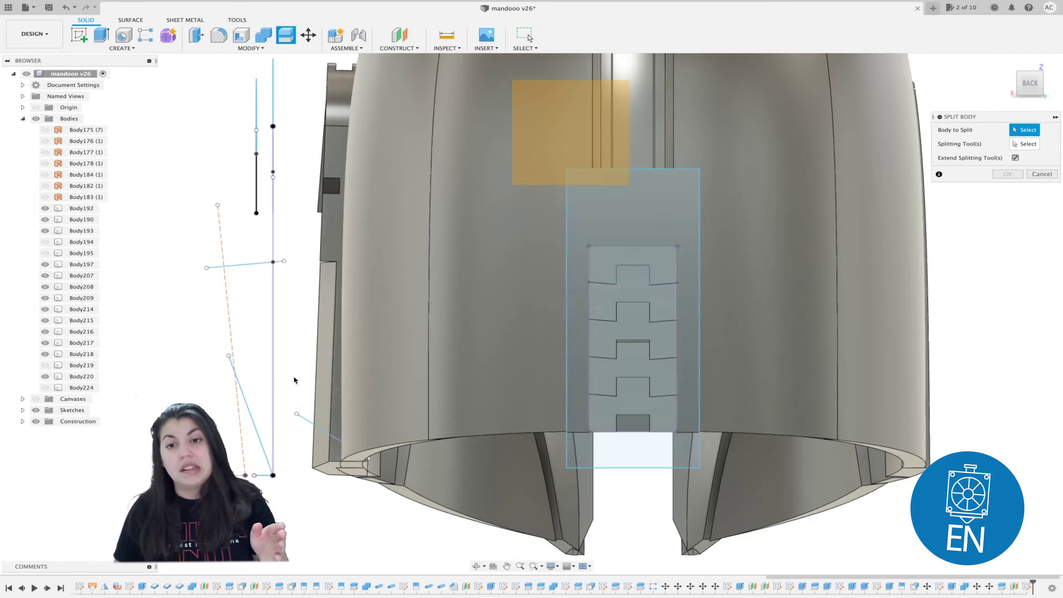
{"action": "left_click", "coordinate": [327, 373]}
{"action": "left_click", "coordinate": [1015, 145]}
{"action": "left_click", "coordinate": [312, 422]}
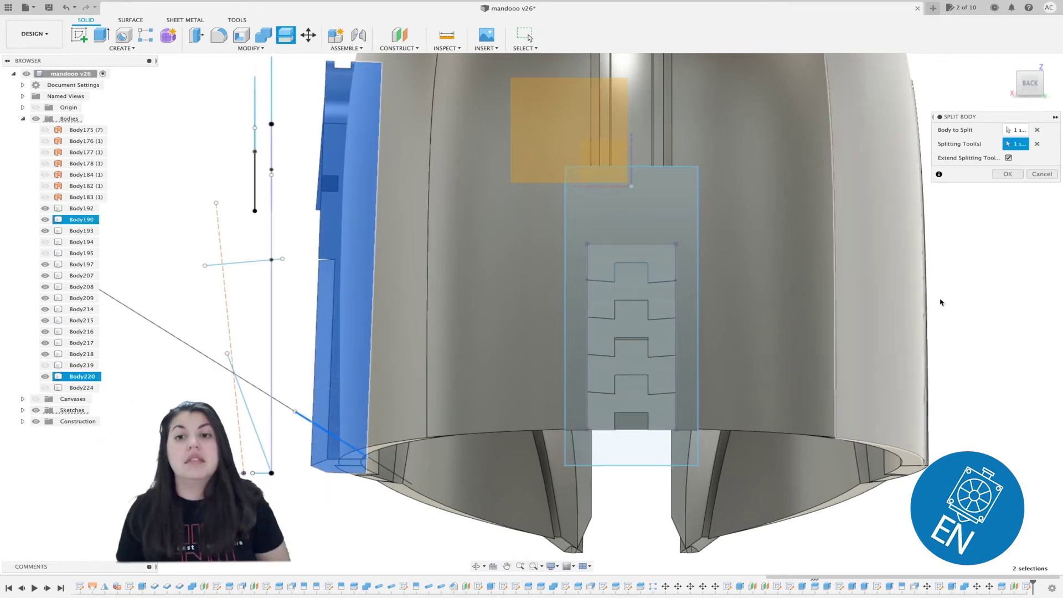
{"action": "left_click", "coordinate": [1008, 173]}
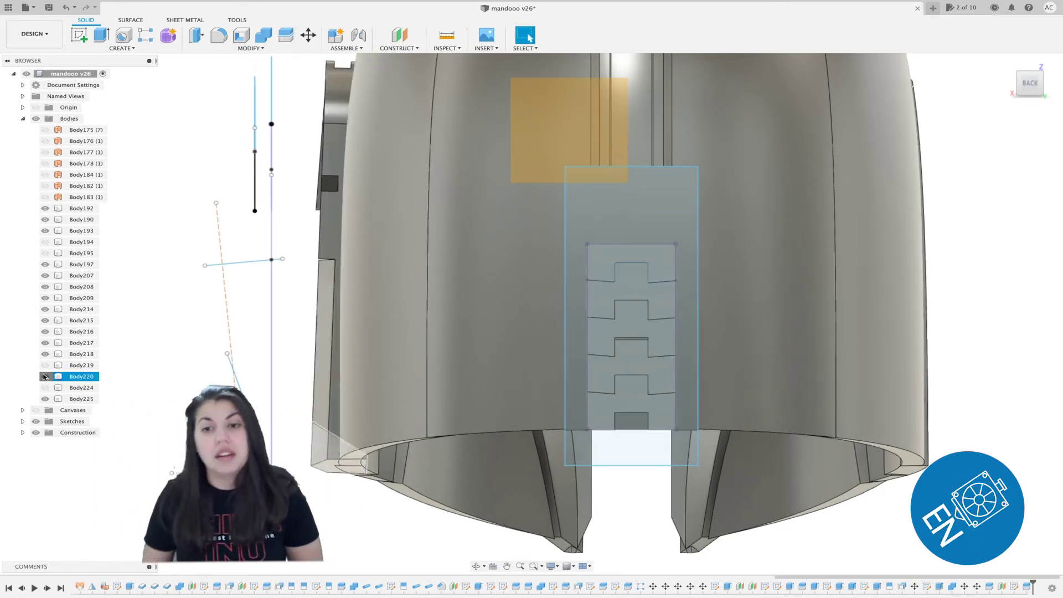
- Move the lower endpoint of the slanted trimming line to about X 51.7 mm, Z -56.2 mm
{"action": "left_click", "coordinate": [1025, 82]}
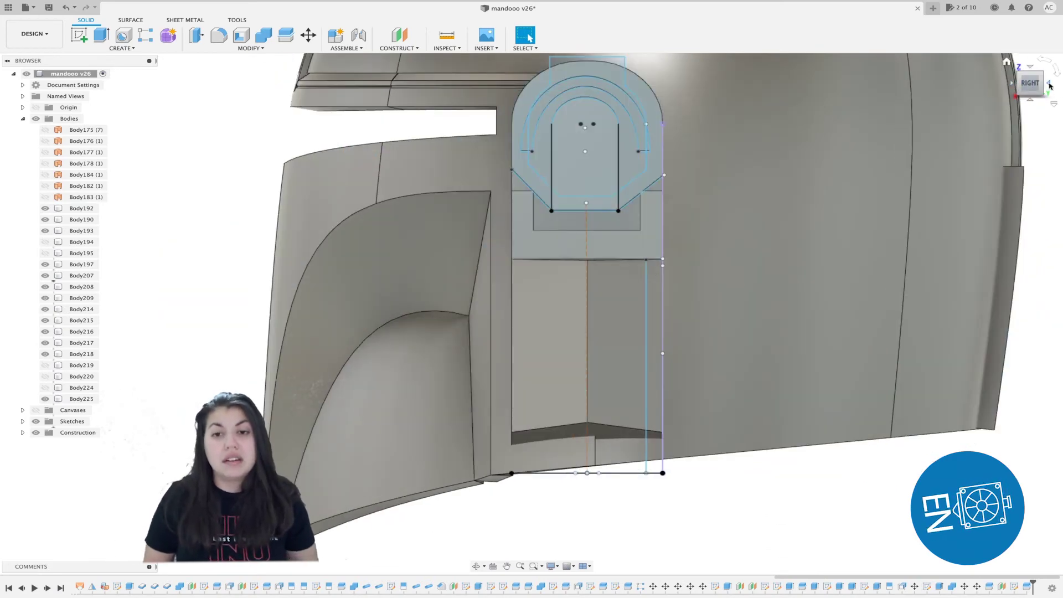
{"action": "left_click", "coordinate": [1051, 86]}
{"action": "left_click", "coordinate": [23, 421]}
{"action": "scroll", "coordinate": [46, 462], "scroll_direction": "down", "scroll_amount": 5}
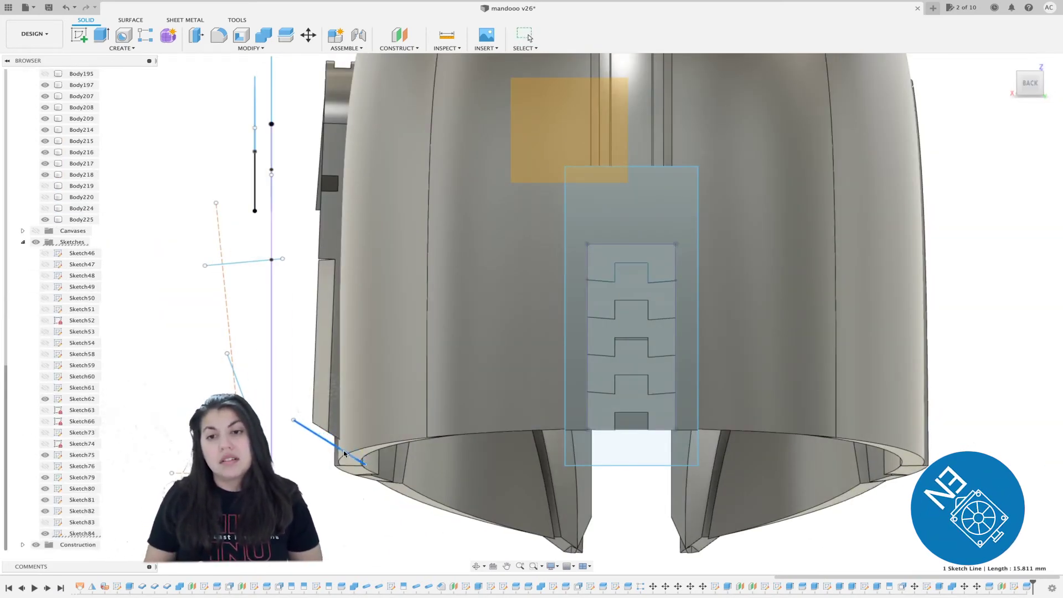
{"action": "middle_click_drag", "start_coordinate": [365, 464], "coordinate": [360, 459]}
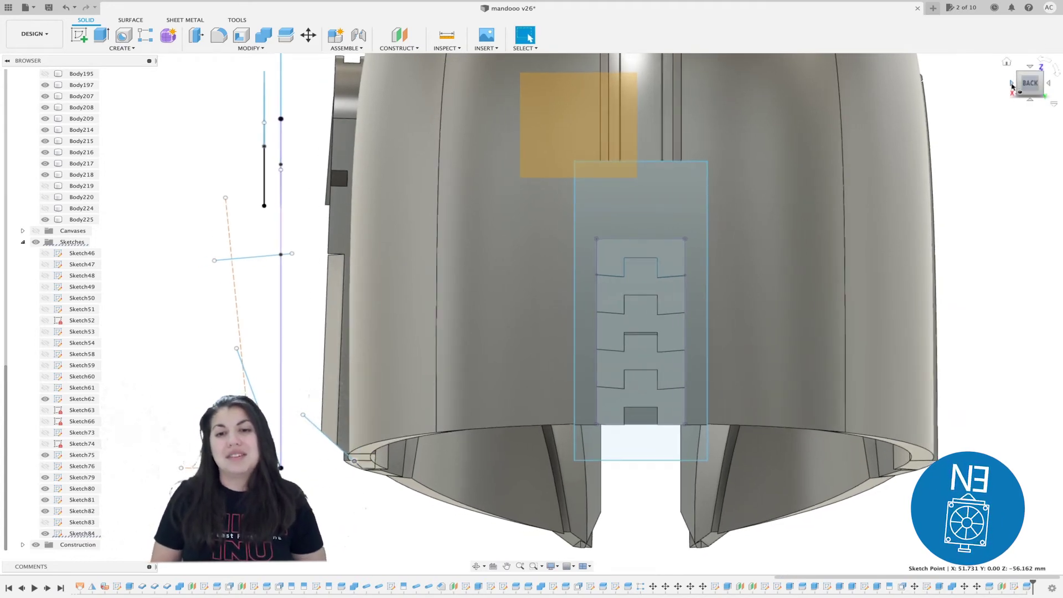
- Steepen the trimming line, placing its lower endpoint at X 52.731, Z -56.162 mm and its upper endpoint at X 60.731, Z -45.162 mm
{"action": "left_click", "coordinate": [1007, 71]}
{"action": "middle_click_drag", "start_coordinate": [1007, 72], "coordinate": [914, 75], "text": "shift"}
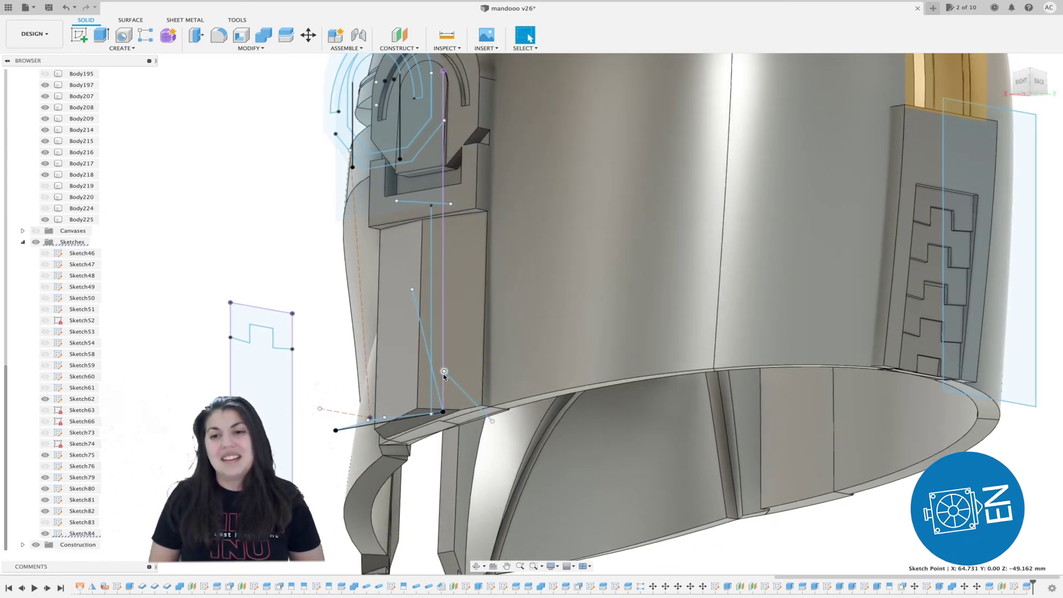
{"action": "left_click", "coordinate": [461, 359]}
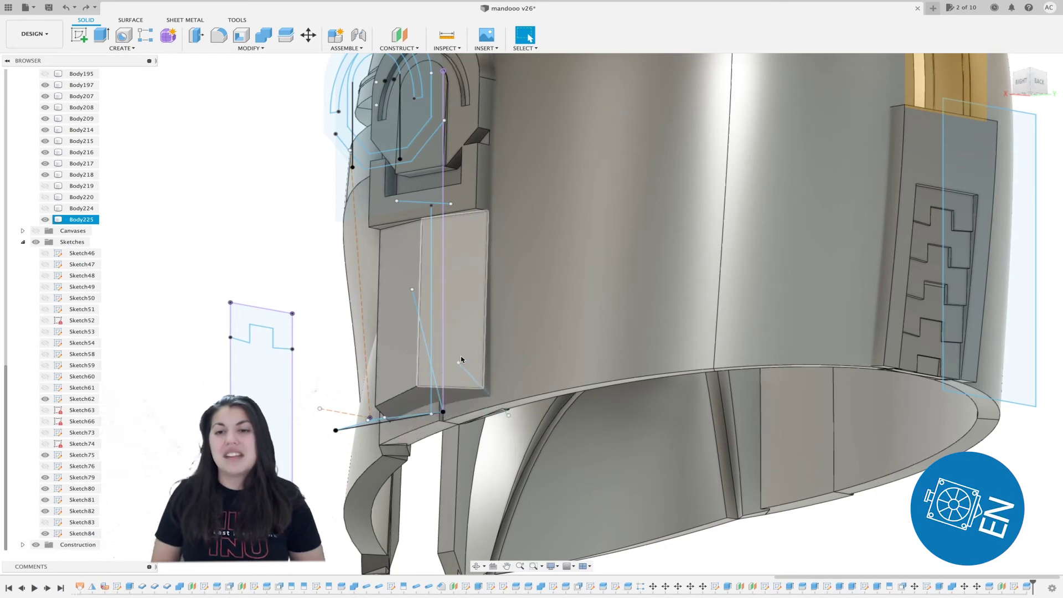
{"action": "key", "text": "Escape"}
{"action": "left_click", "coordinate": [1040, 83]}
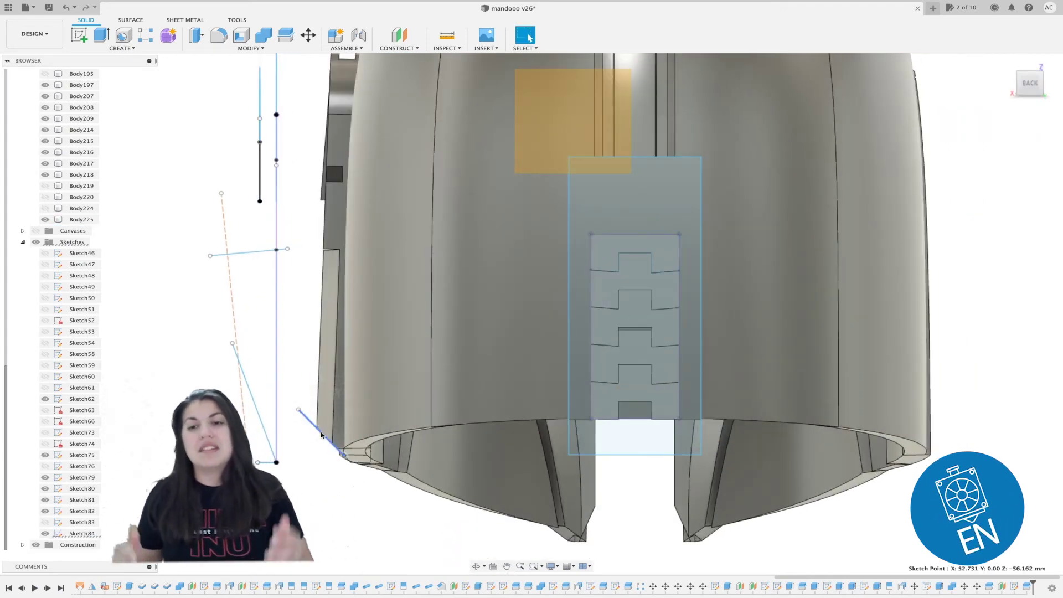
{"action": "middle_click_drag", "start_coordinate": [302, 416], "coordinate": [288, 401]}
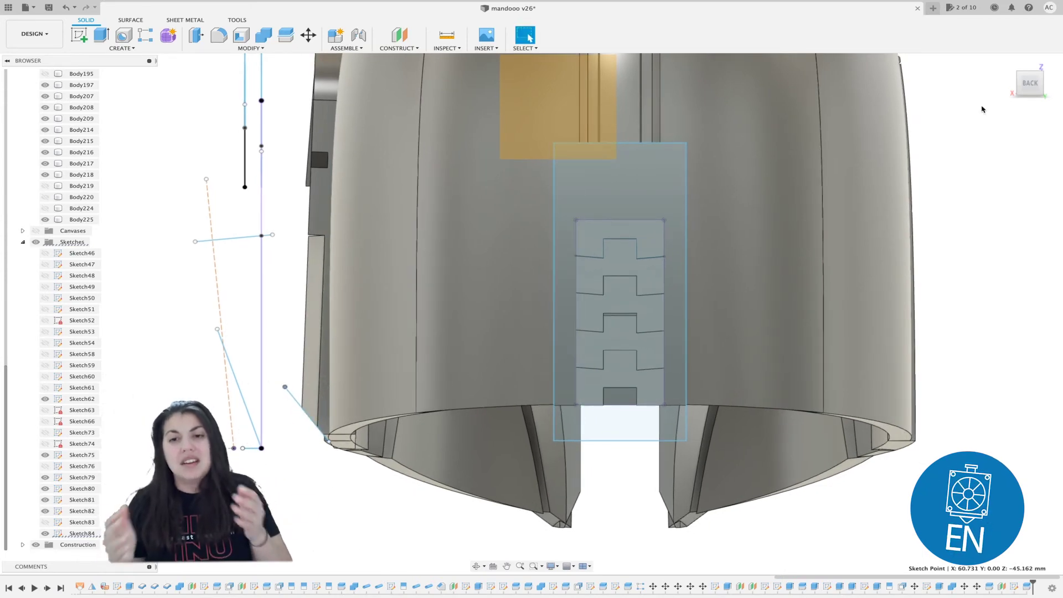
{"action": "left_click", "coordinate": [1014, 85]}
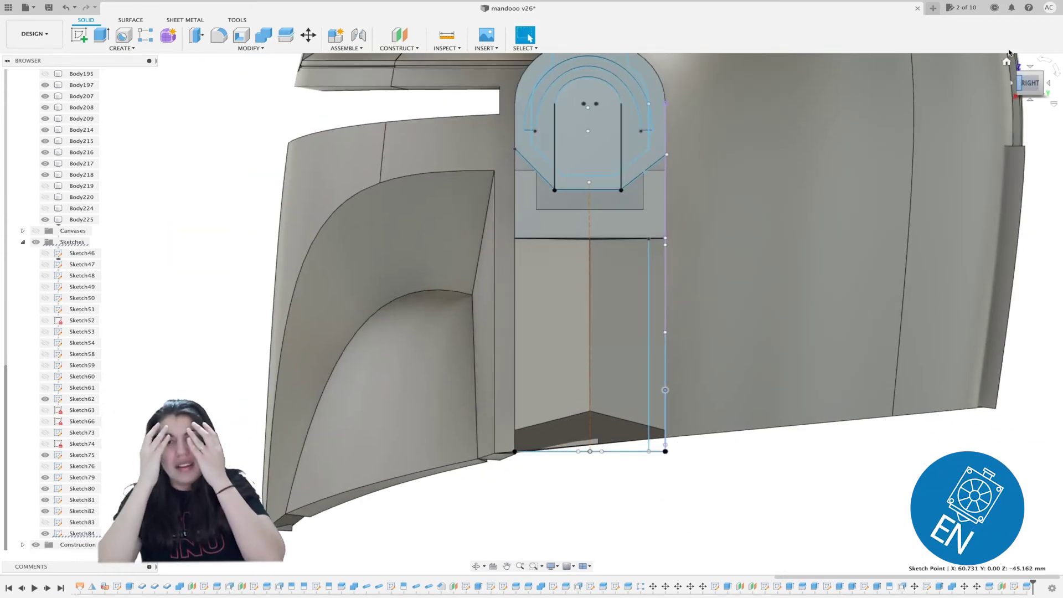
{"action": "middle_click_drag", "start_coordinate": [944, 238], "coordinate": [916, 227]}
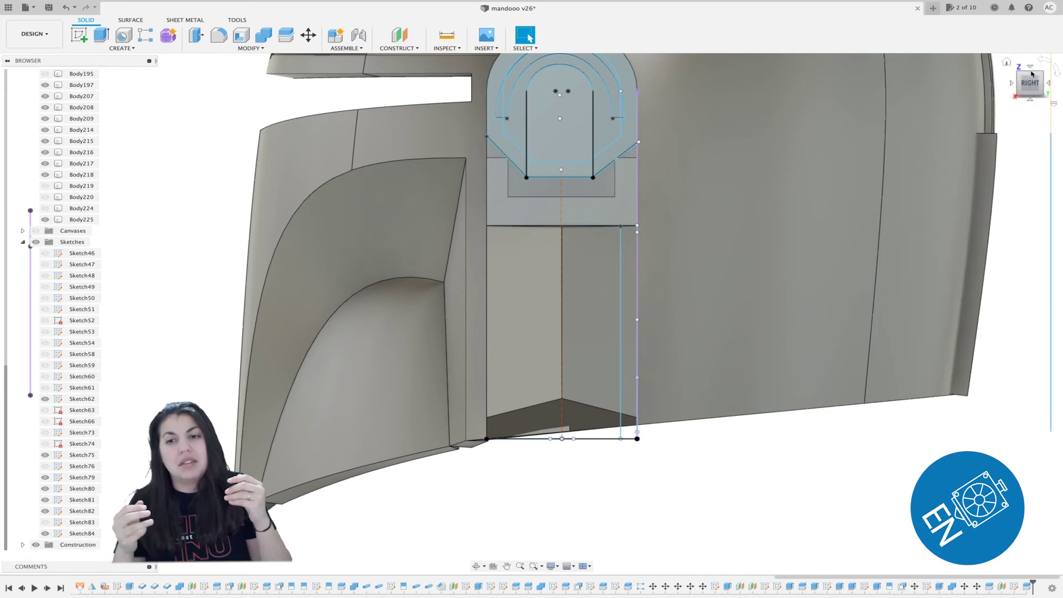
{"action": "left_click_drag", "start_coordinate": [1031, 82], "coordinate": [1015, 60]}
{"action": "middle_click_drag", "start_coordinate": [1016, 61], "coordinate": [562, 270], "text": "shift"}
{"action": "left_click", "coordinate": [562, 270]}
{"action": "left_click", "coordinate": [264, 34]}
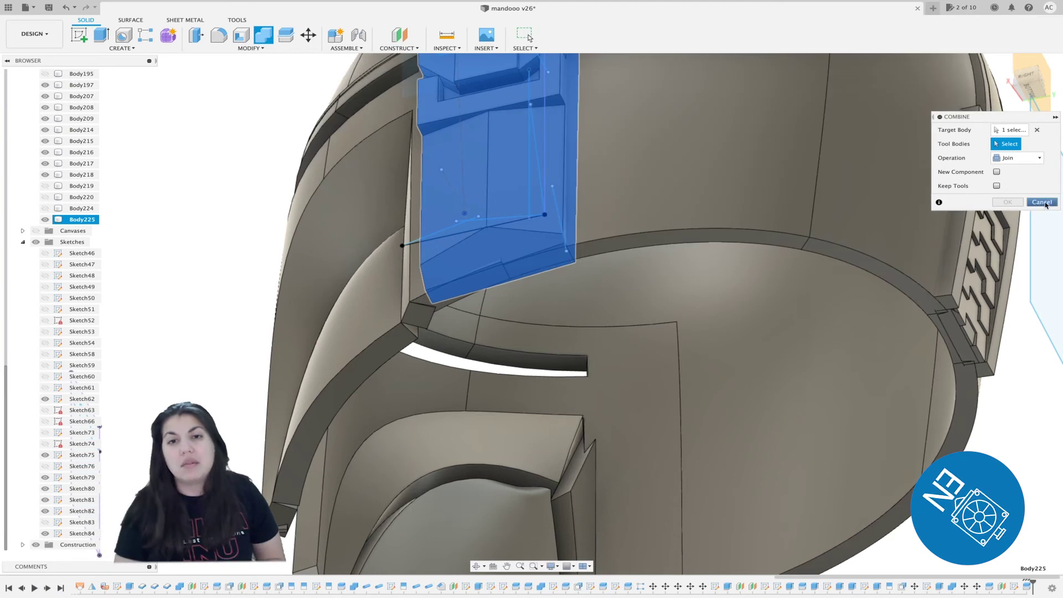
{"action": "left_click", "coordinate": [1042, 202]}
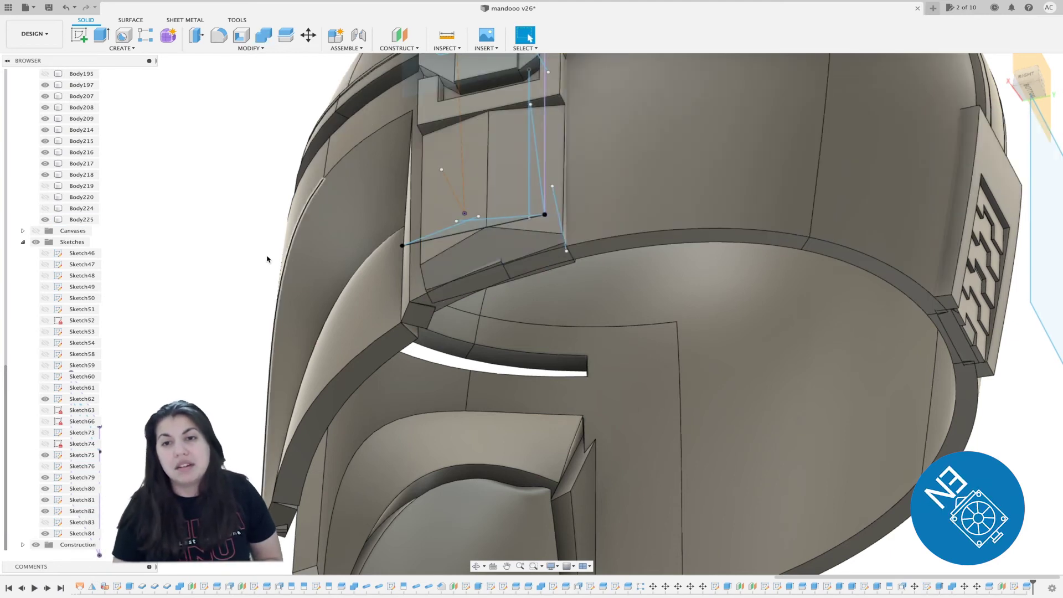
- Hide and show the ear piece Body225 and examine from below how its lower end meets the helmet's bottom rim
{"action": "left_click", "coordinate": [45, 219]}
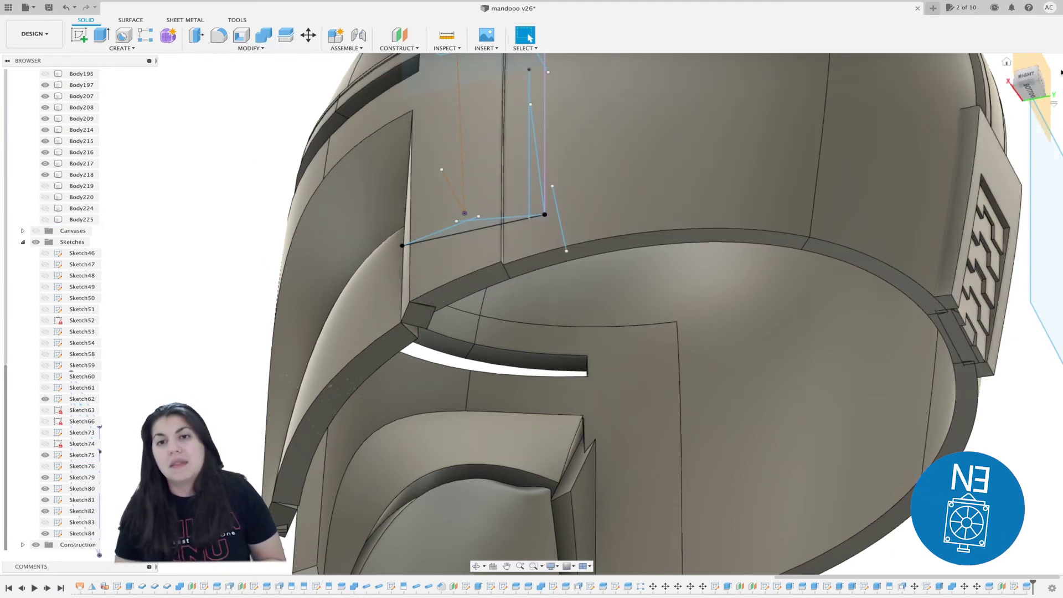
{"action": "mouse_move", "coordinate": [1027, 73]}
{"action": "left_mouse_down"}
{"action": "mouse_move", "coordinate": [1051, 115]}
{"action": "mouse_move", "coordinate": [1012, 50]}
{"action": "left_mouse_up"}
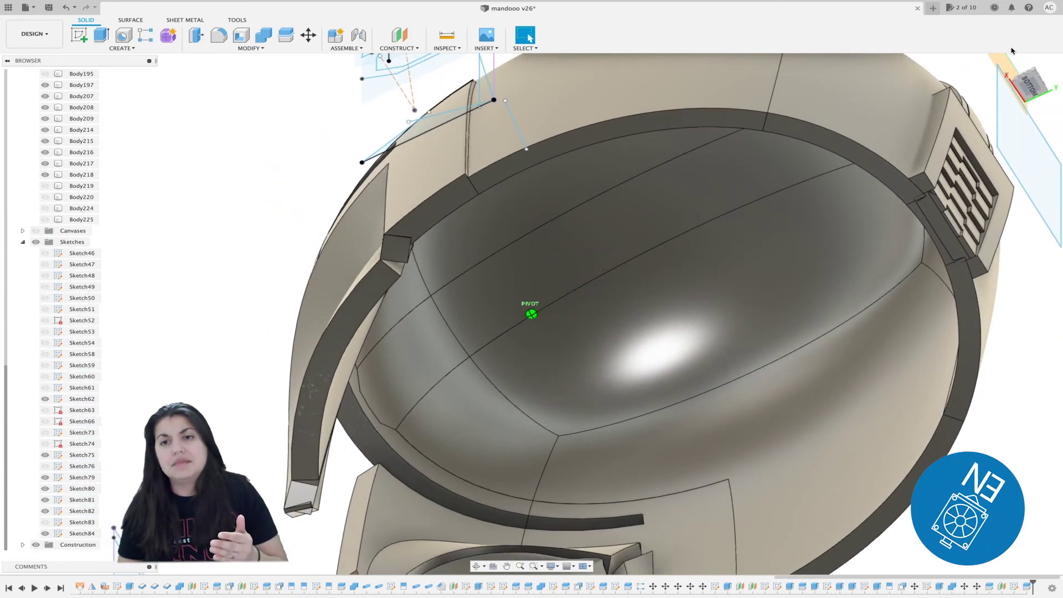
{"action": "middle_click_drag", "start_coordinate": [1012, 50], "coordinate": [1014, 52], "text": "shift"}
{"action": "left_click_drag", "start_coordinate": [1014, 52], "coordinate": [1013, 54]}
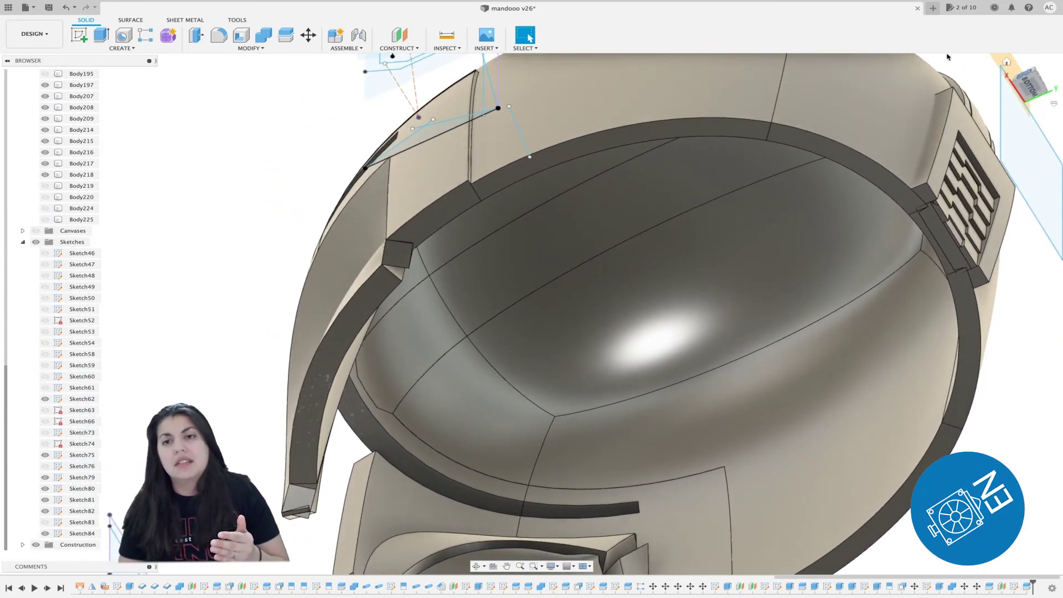
{"action": "left_click", "coordinate": [43, 220]}
{"action": "left_click", "coordinate": [42, 221]}
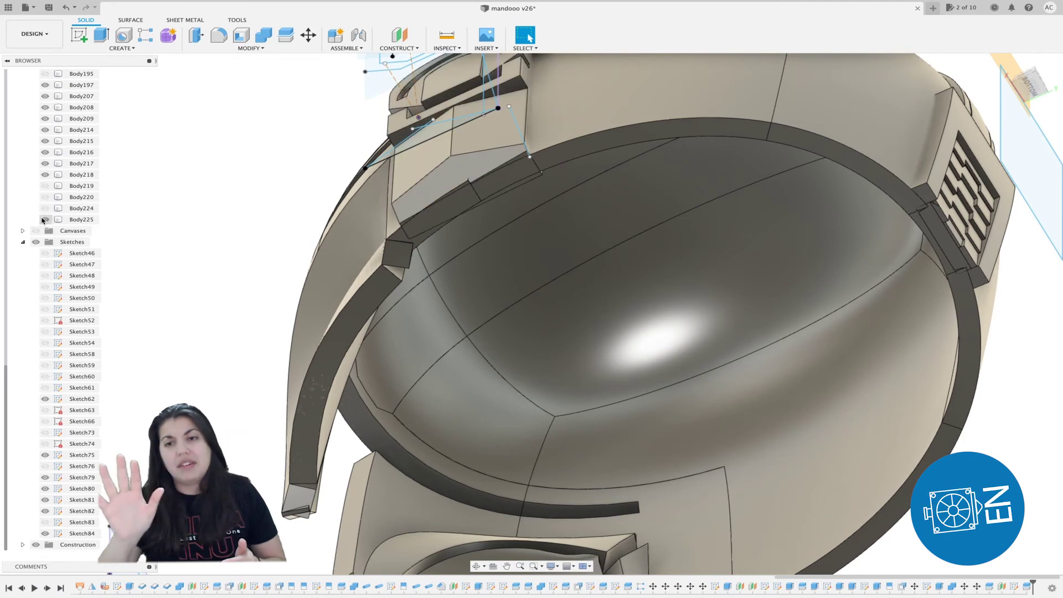
{"action": "left_click", "coordinate": [42, 221]}
{"action": "middle_click_drag", "start_coordinate": [1031, 88], "coordinate": [1029, 118], "text": "shift"}
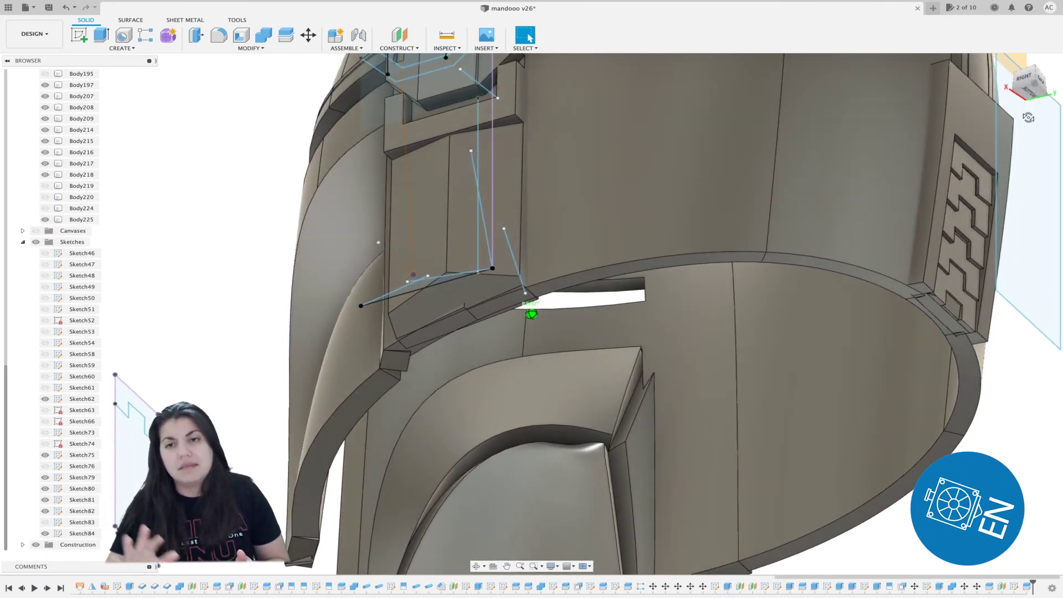
{"action": "left_click", "coordinate": [486, 287]}
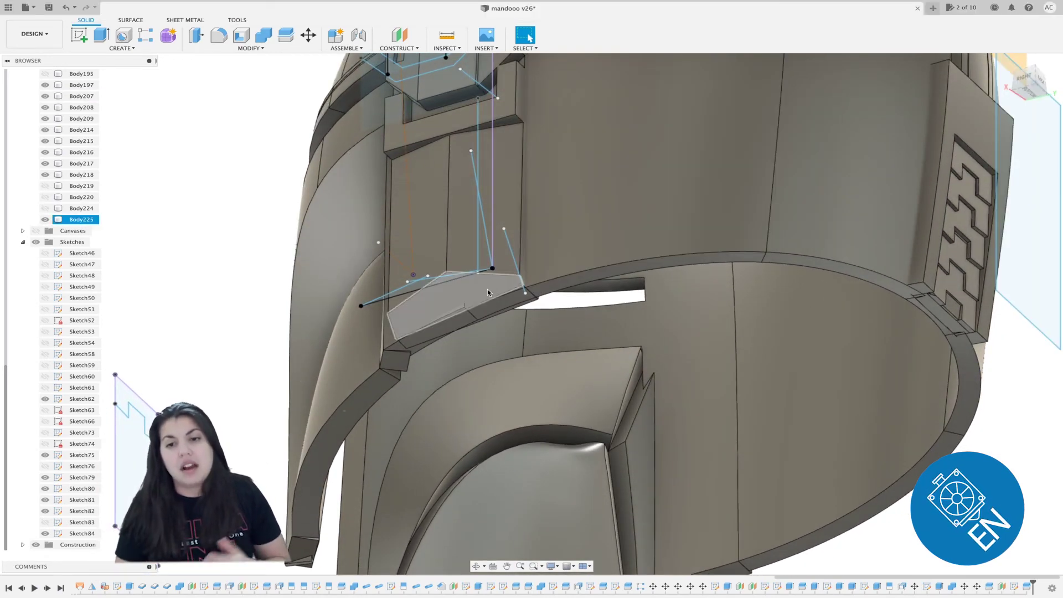
{"action": "middle_click_drag", "start_coordinate": [468, 305], "coordinate": [458, 312]}
{"action": "key", "text": "Escape"}
- Split the helmet body Body193 with the ear piece's slanted bottom face as the splitting tool and hide the cut-off sliver
{"action": "scroll", "coordinate": [442, 314], "scroll_direction": "up", "scroll_amount": 5}
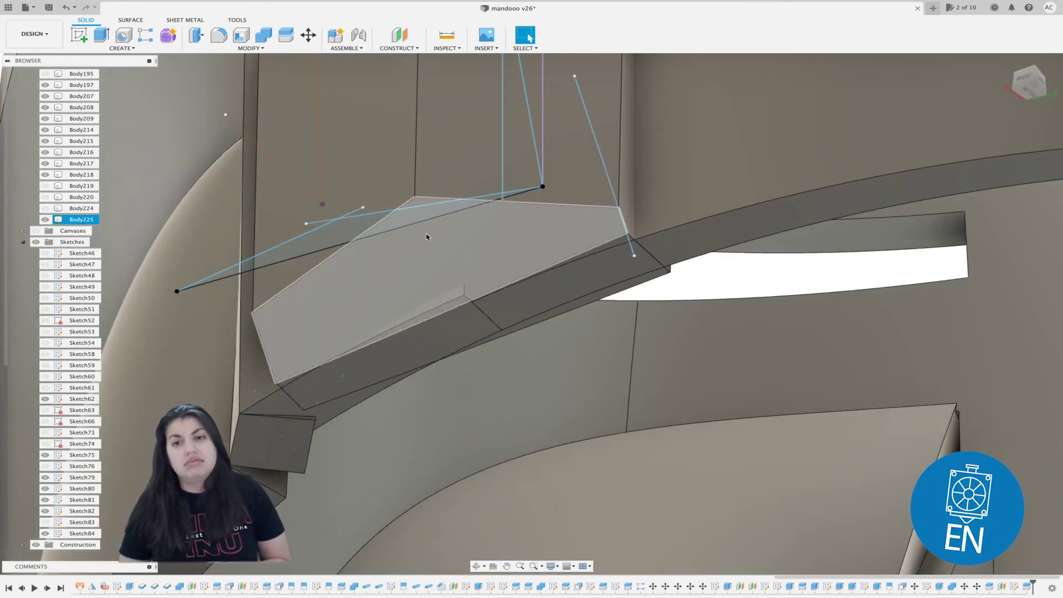
{"action": "left_click", "coordinate": [291, 36]}
{"action": "middle_click_drag", "start_coordinate": [294, 383], "coordinate": [260, 396]}
{"action": "left_click", "coordinate": [261, 396]}
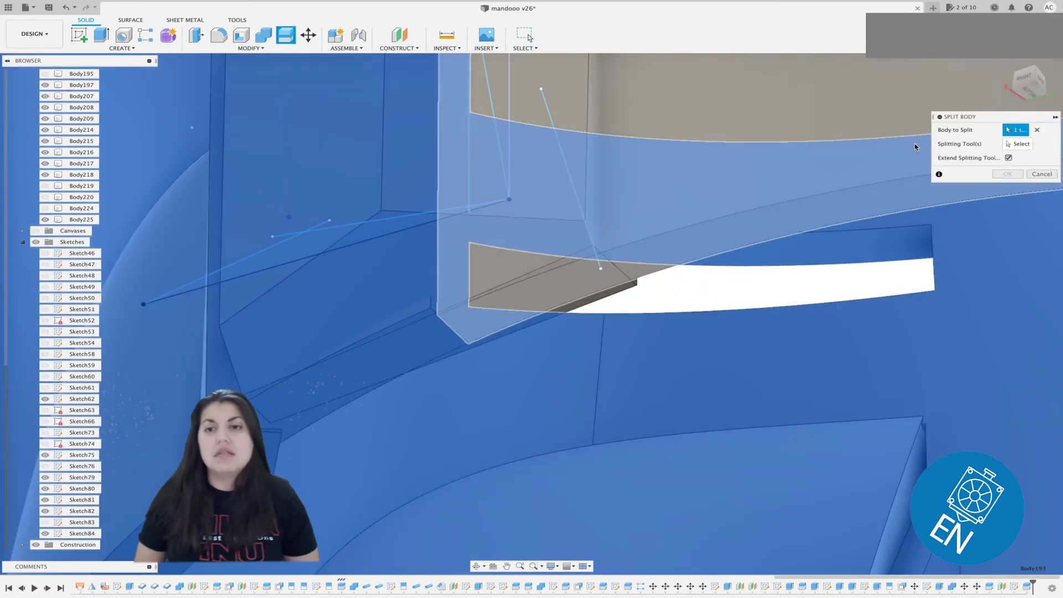
{"action": "left_click", "coordinate": [1013, 145]}
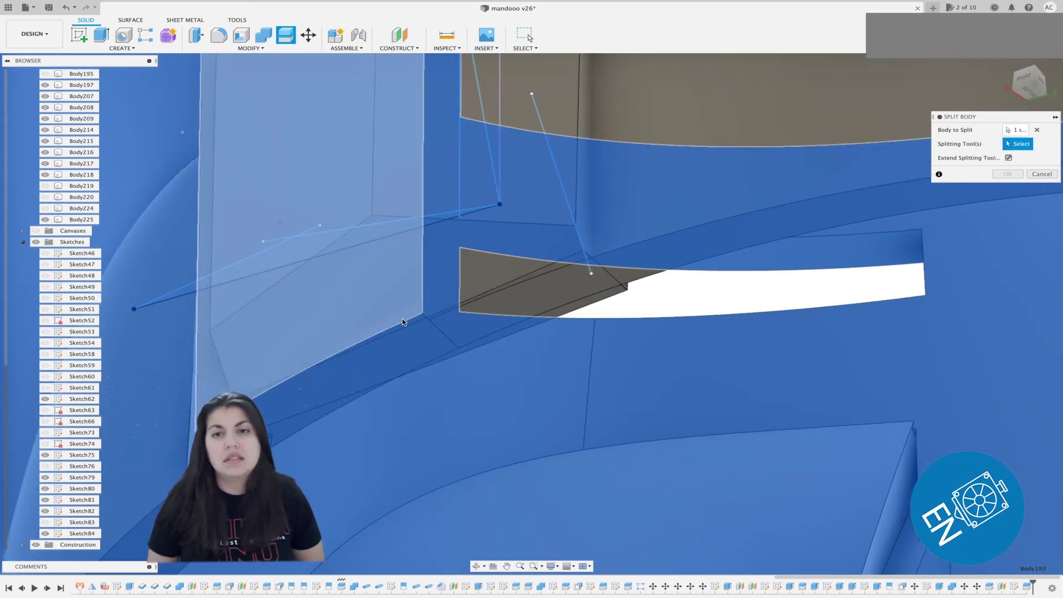
{"action": "left_click", "coordinate": [436, 295]}
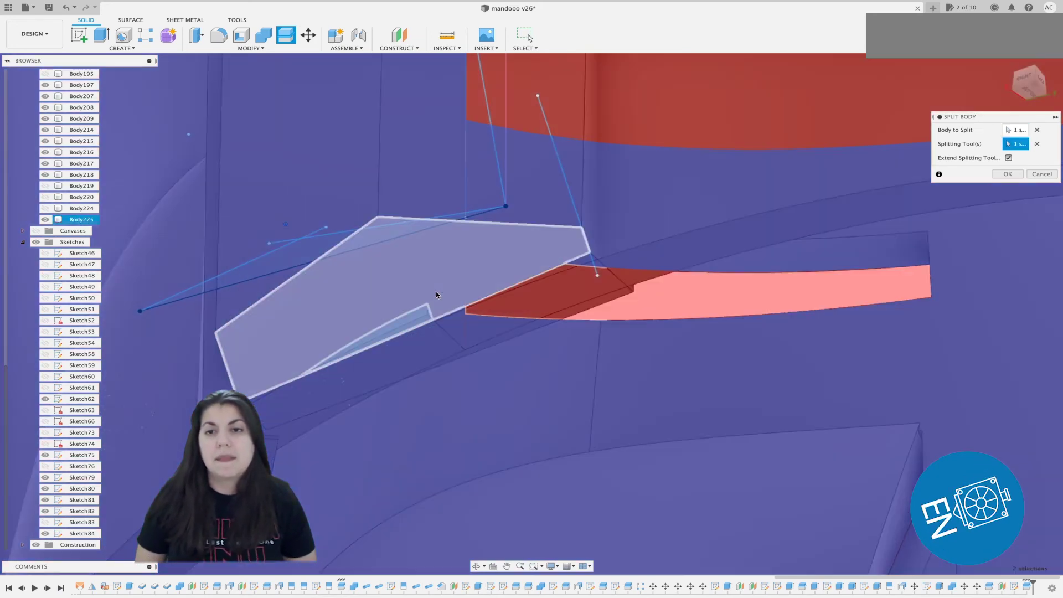
{"action": "left_click", "coordinate": [1009, 174]}
{"action": "left_click", "coordinate": [47, 220]}
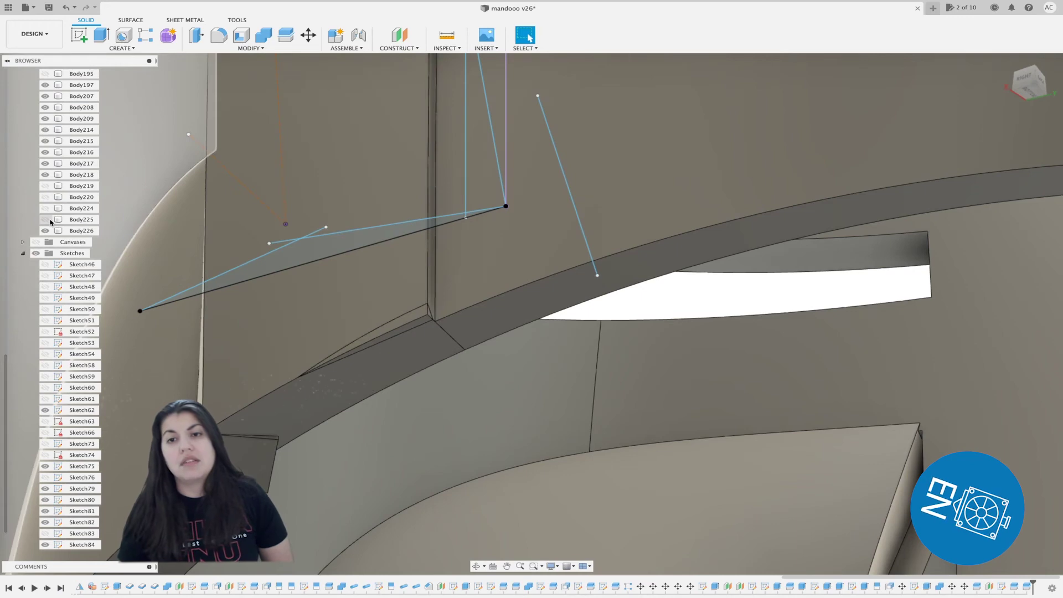
{"action": "left_click", "coordinate": [48, 230]}
{"action": "left_click", "coordinate": [46, 220]}
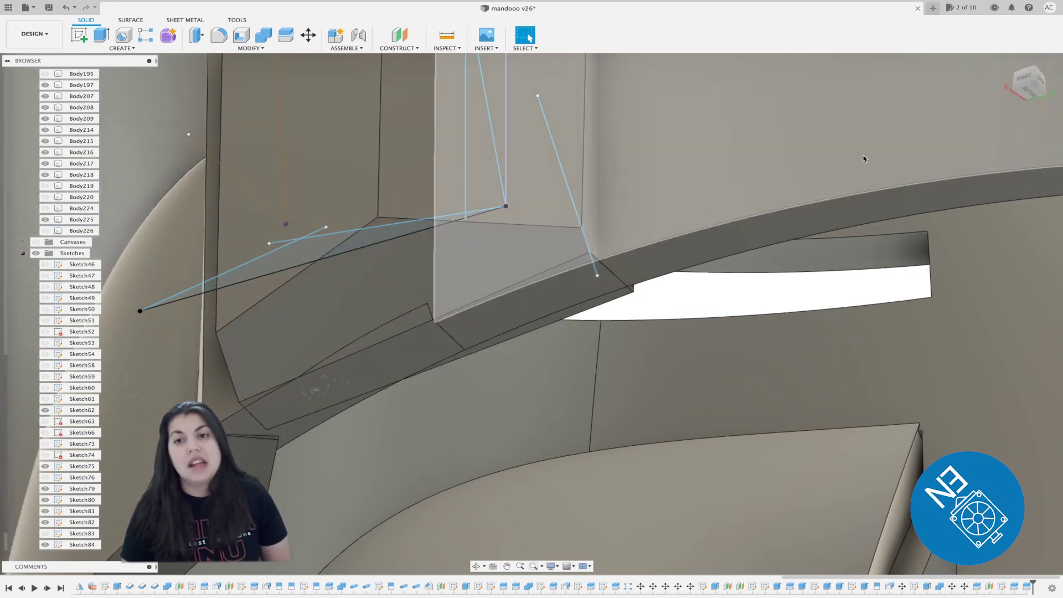
- Mirror the ear piece Body225 across the helmet's vertical centre plane to the opposite side as a new body
{"action": "mouse_move", "coordinate": [1033, 90]}
{"action": "left_mouse_down"}
{"action": "mouse_move", "coordinate": [1031, 62]}
{"action": "mouse_move", "coordinate": [1036, 98]}
{"action": "left_mouse_up"}
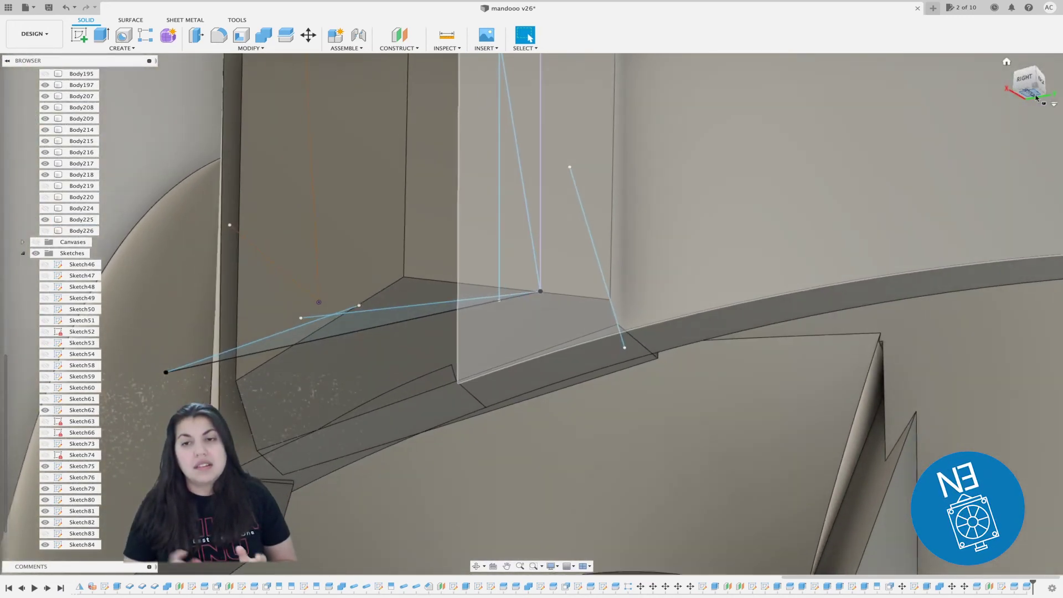
{"action": "left_click", "coordinate": [1029, 81]}
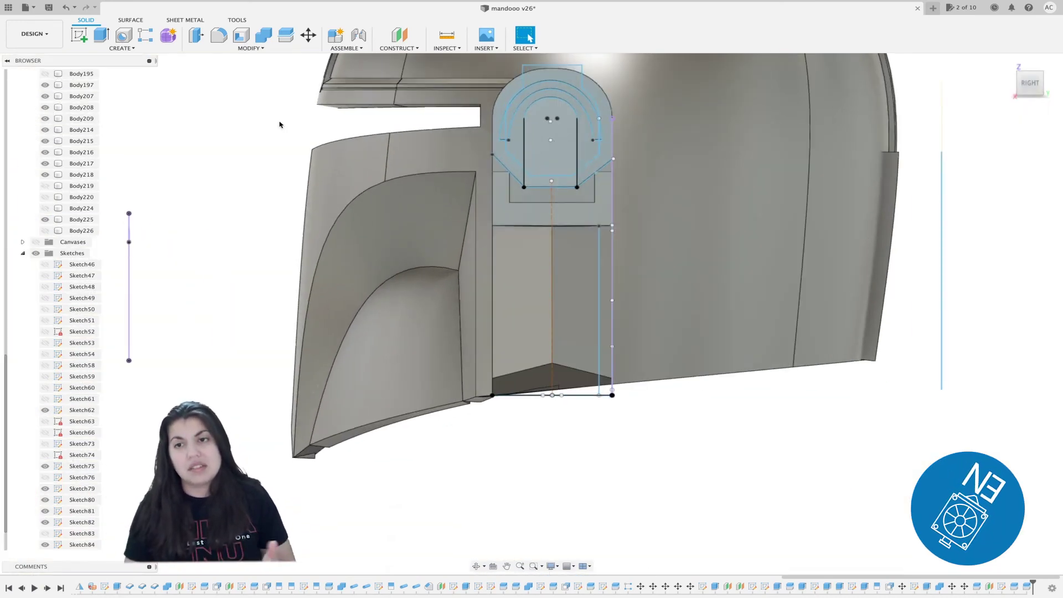
{"action": "left_click", "coordinate": [1012, 84]}
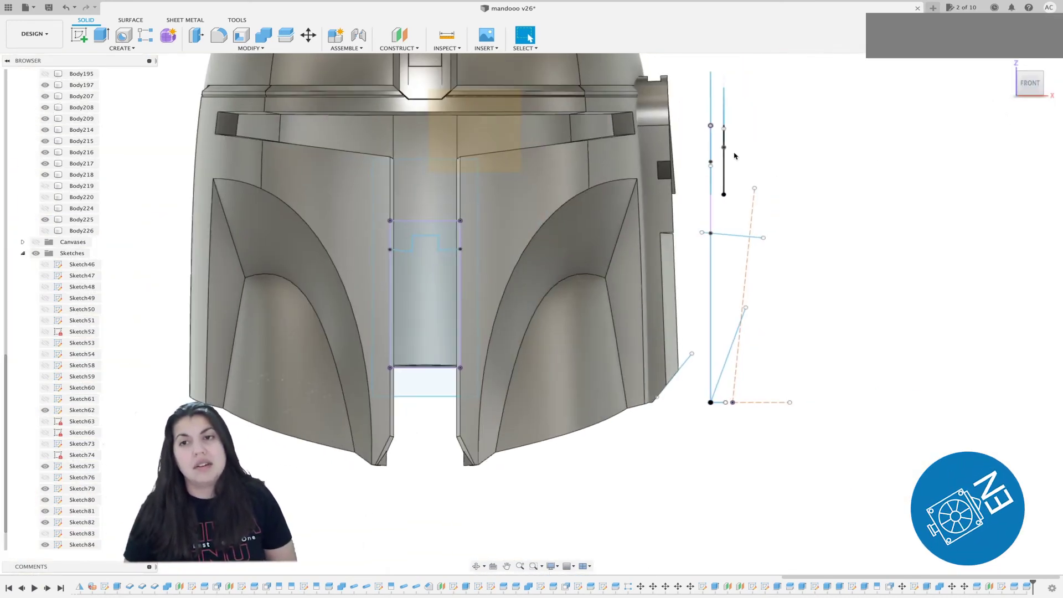
{"action": "left_click", "coordinate": [238, 48]}
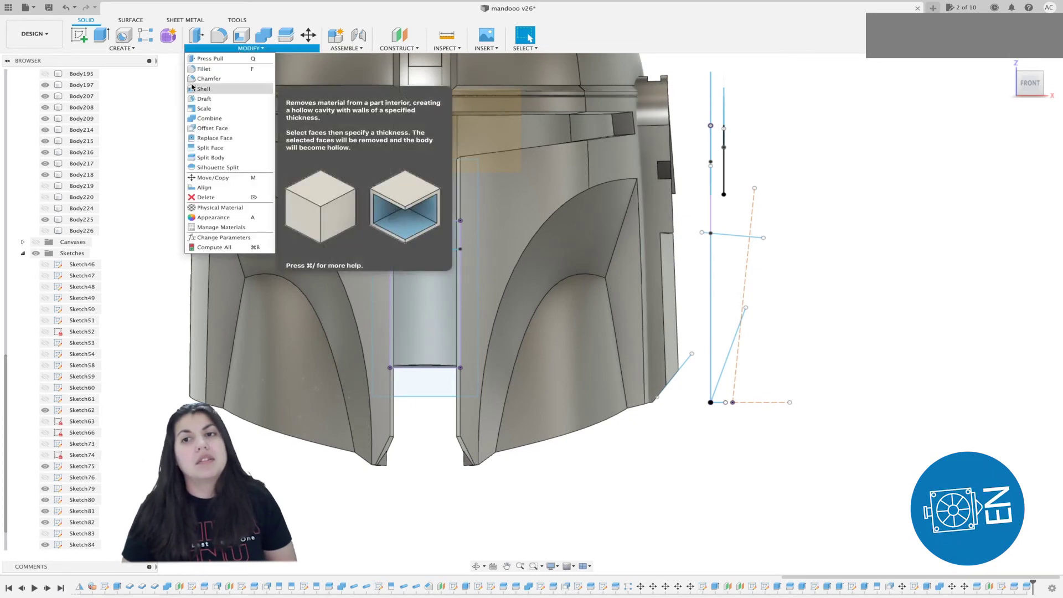
{"action": "mouse_move", "coordinate": [122, 49]}
{"action": "left_click", "coordinate": [99, 257]}
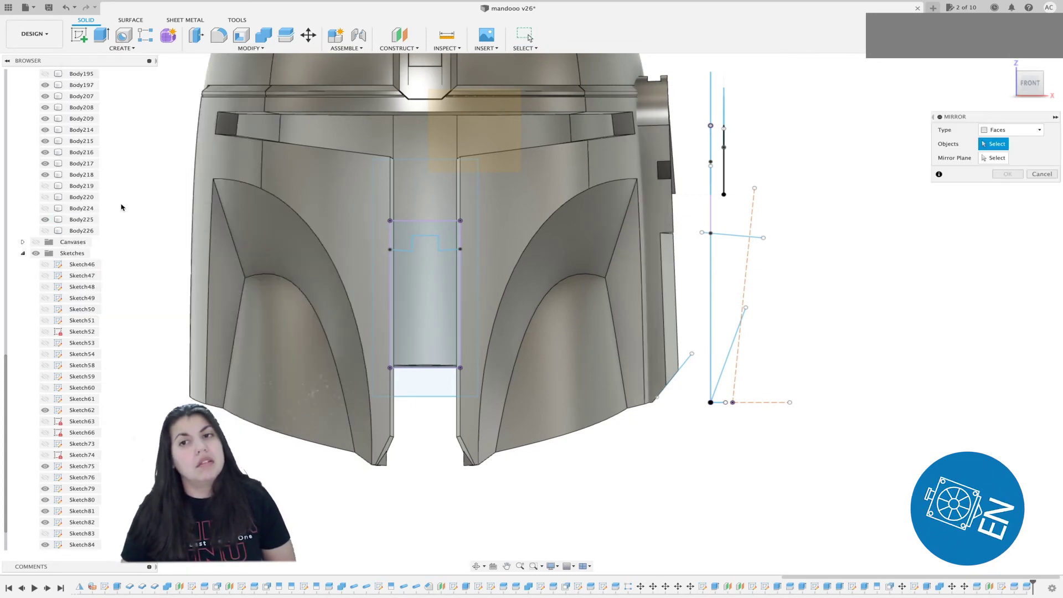
{"action": "left_click", "coordinate": [1026, 130]}
{"action": "left_click", "coordinate": [1001, 152]}
{"action": "left_click", "coordinate": [649, 232]}
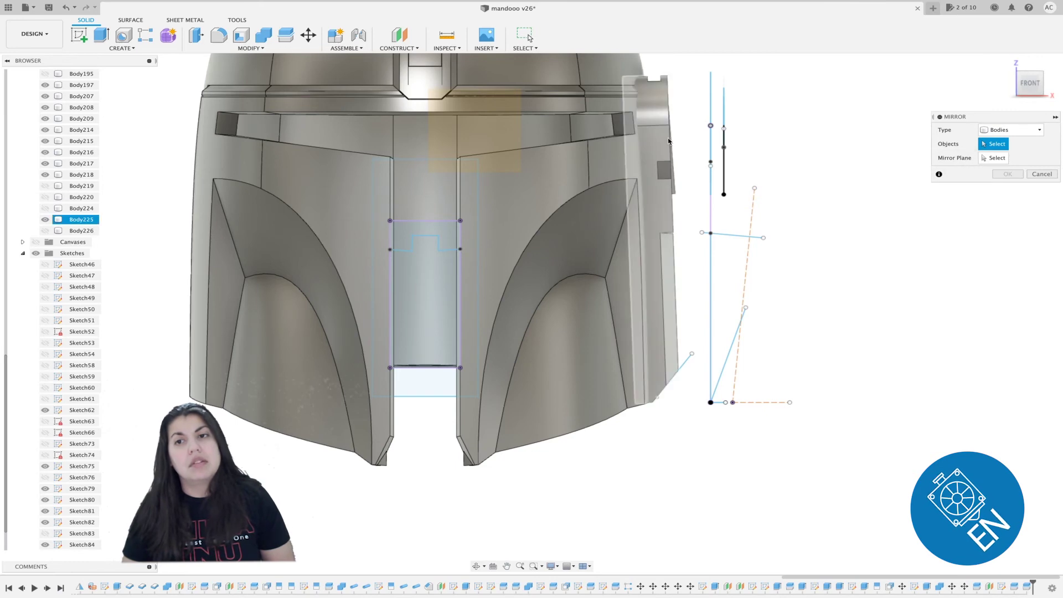
{"action": "left_click", "coordinate": [995, 158]}
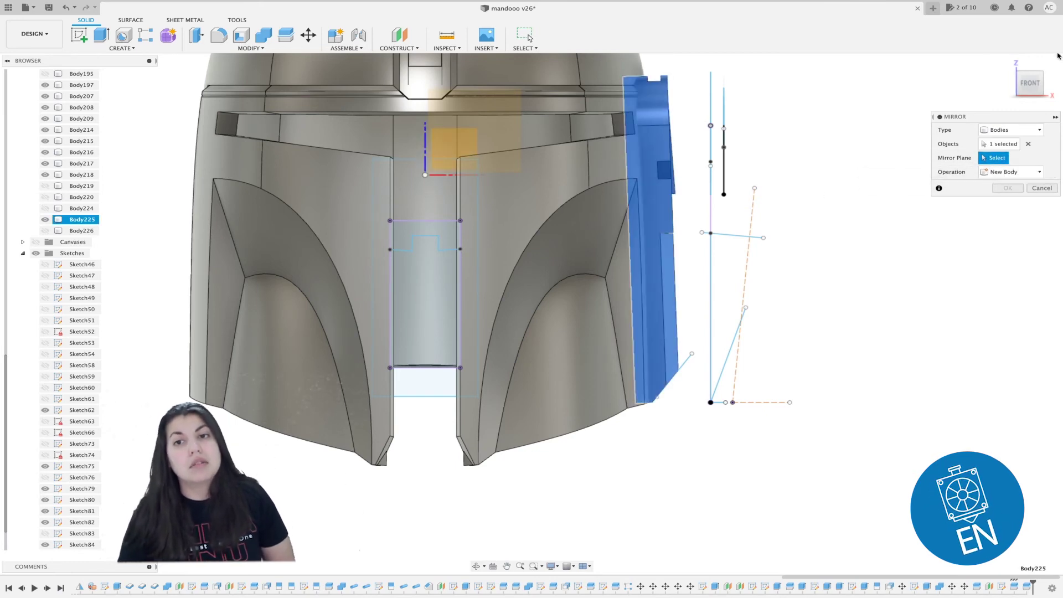
{"action": "left_click_drag", "start_coordinate": [1033, 82], "coordinate": [1012, 83]}
{"action": "left_click", "coordinate": [451, 134]}
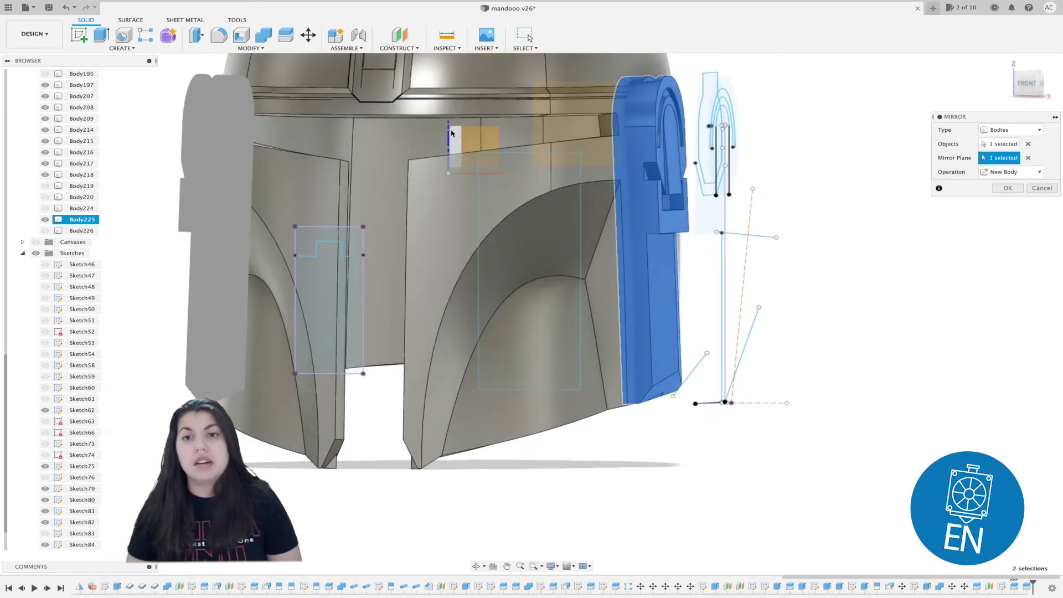
{"action": "left_click", "coordinate": [1029, 84]}
{"action": "left_click", "coordinate": [1016, 189]}
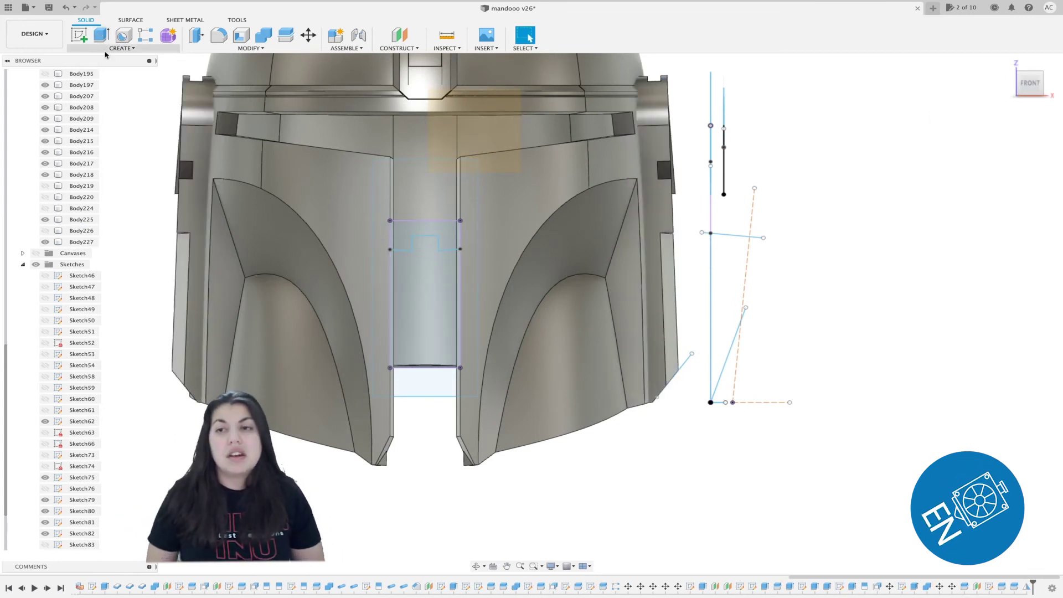
- Try to mirror the last two split features across the helmet's vertical centre plane with the Adjust compute option
{"action": "left_click", "coordinate": [105, 49]}
{"action": "left_click", "coordinate": [98, 258]}
{"action": "left_click", "coordinate": [1027, 135]}
{"action": "left_click", "coordinate": [1016, 165]}
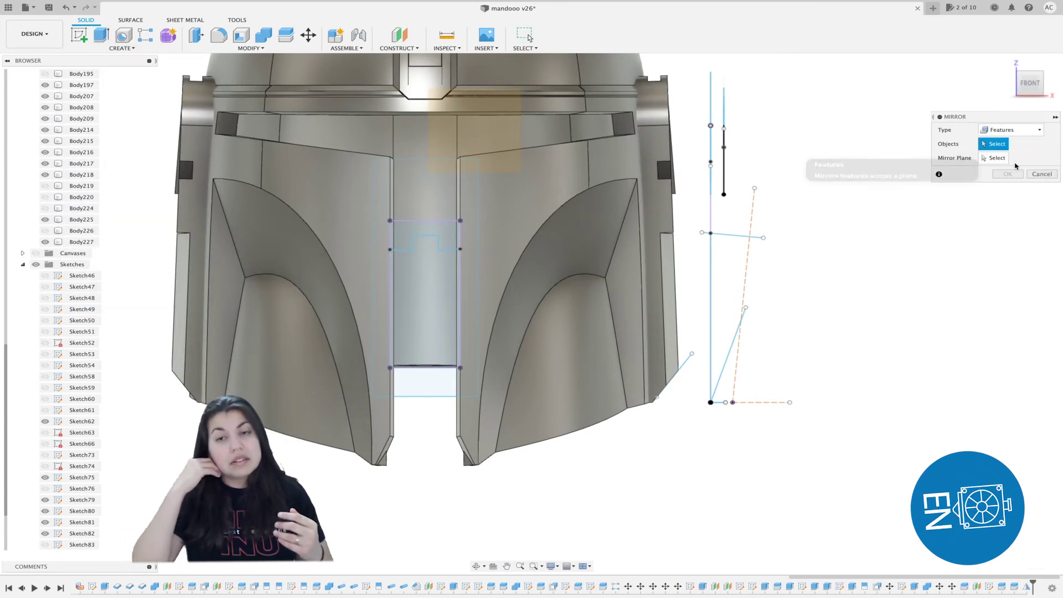
{"action": "left_click", "coordinate": [1003, 587]}
{"action": "left_click", "coordinate": [1015, 587]}
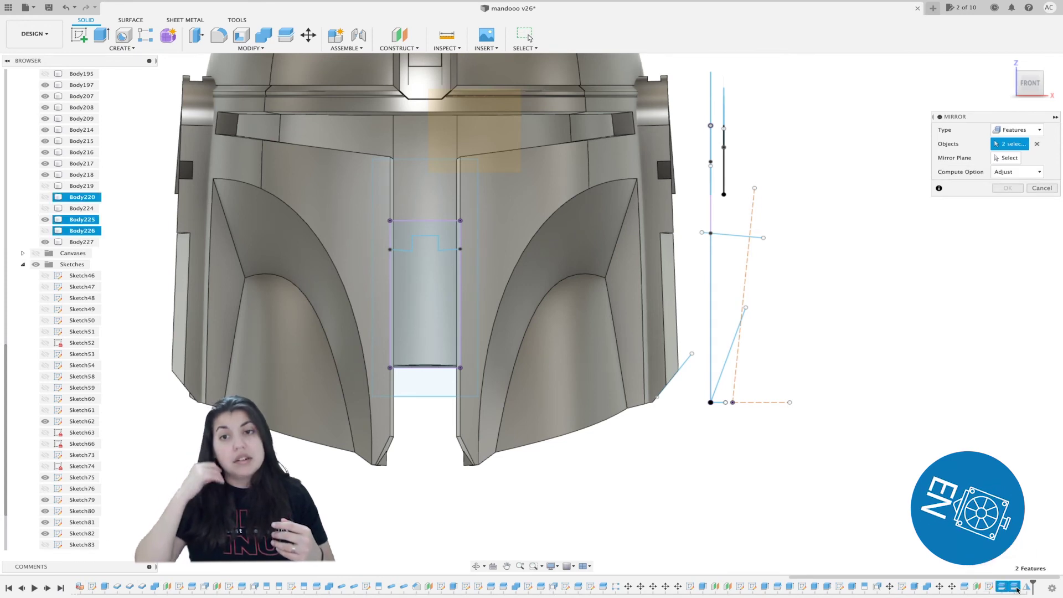
{"action": "left_click", "coordinate": [1006, 158]}
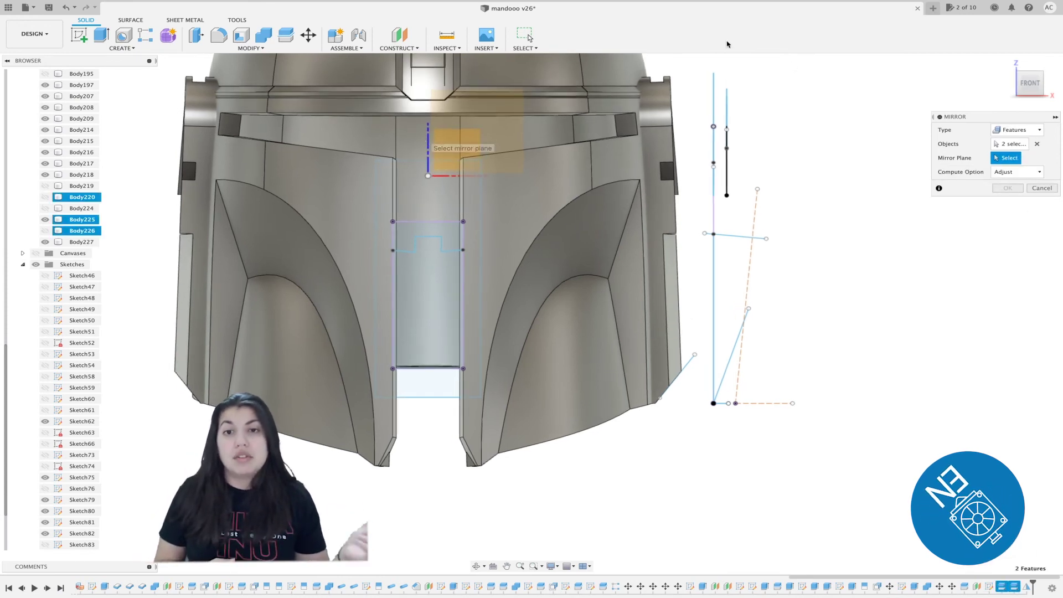
{"action": "left_click", "coordinate": [1026, 82]}
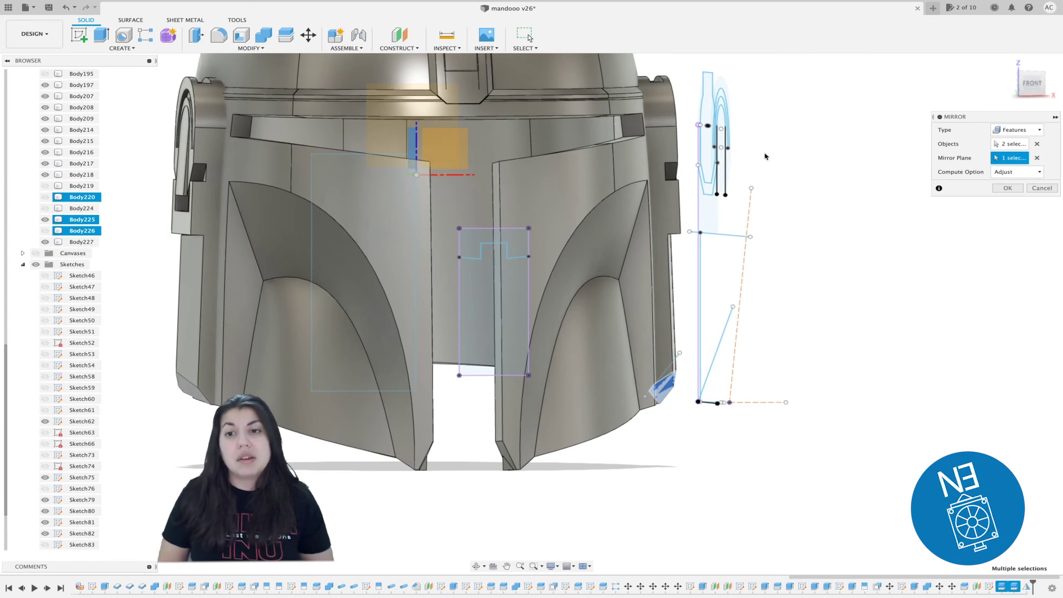
{"action": "left_click", "coordinate": [1010, 189]}
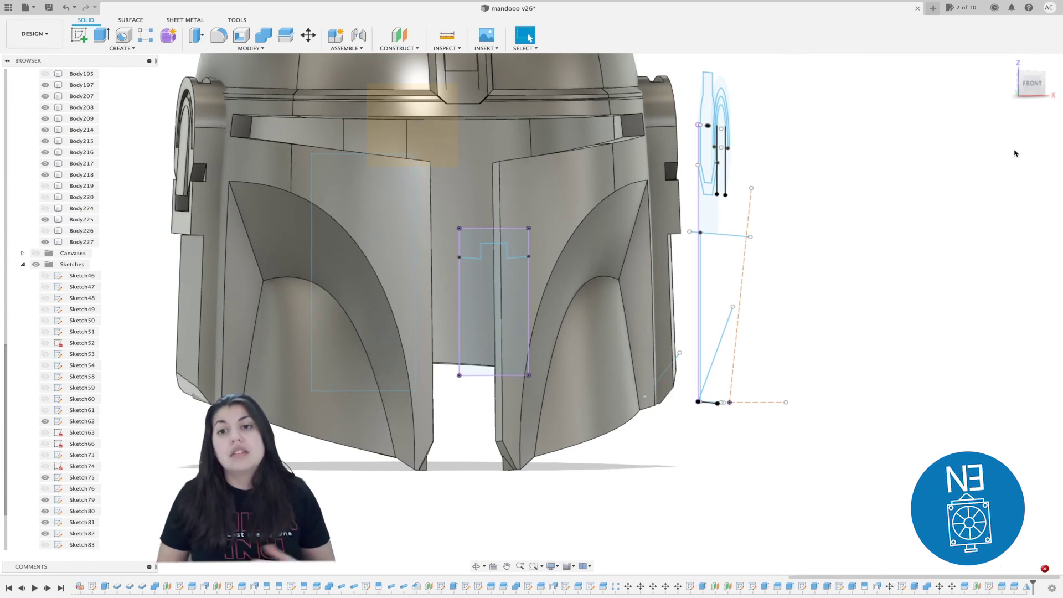
- Split the helmet body Body193 with the mirrored ear piece's slanted bottom face and hide the cut-off sliver
{"action": "left_click", "coordinate": [1022, 84]}
{"action": "left_click", "coordinate": [1025, 82]}
{"action": "middle_click_drag", "start_coordinate": [612, 285], "coordinate": [550, 229], "text": "shift"}
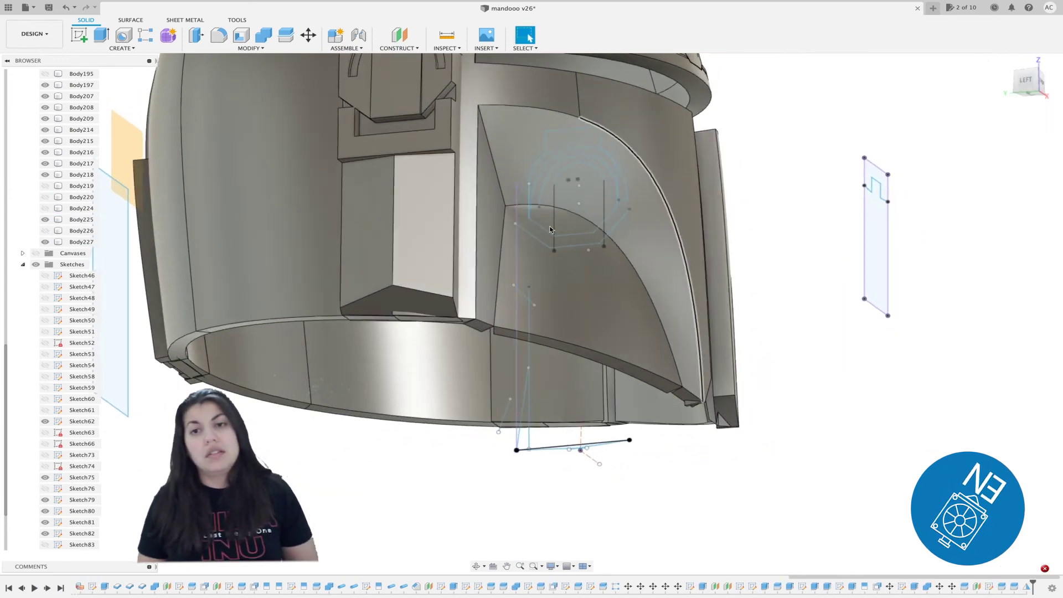
{"action": "scroll", "coordinate": [486, 302], "scroll_direction": "up", "scroll_amount": 8}
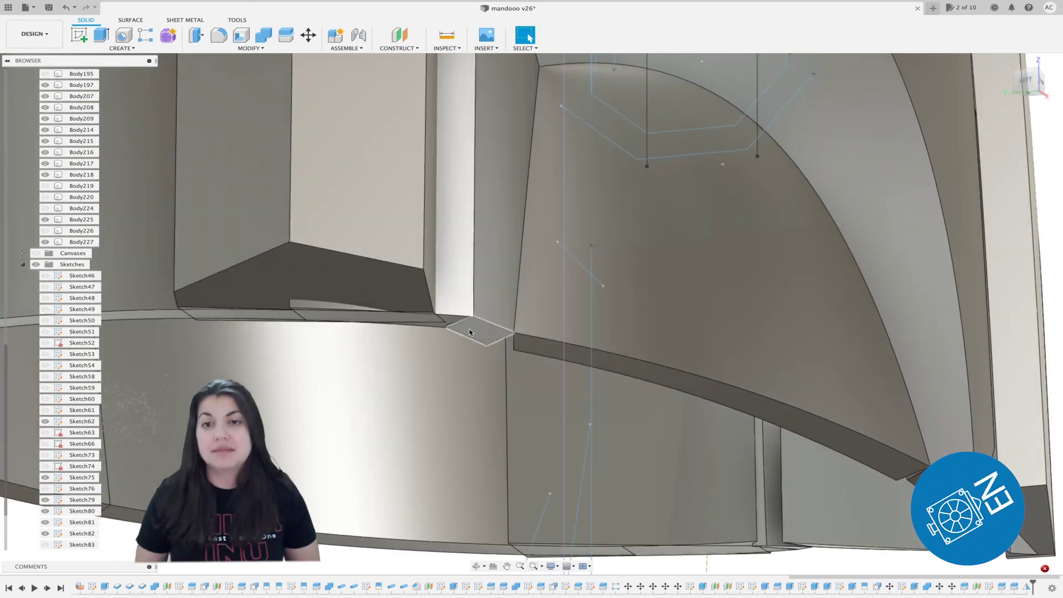
{"action": "left_click", "coordinate": [285, 39]}
{"action": "left_click", "coordinate": [301, 307]}
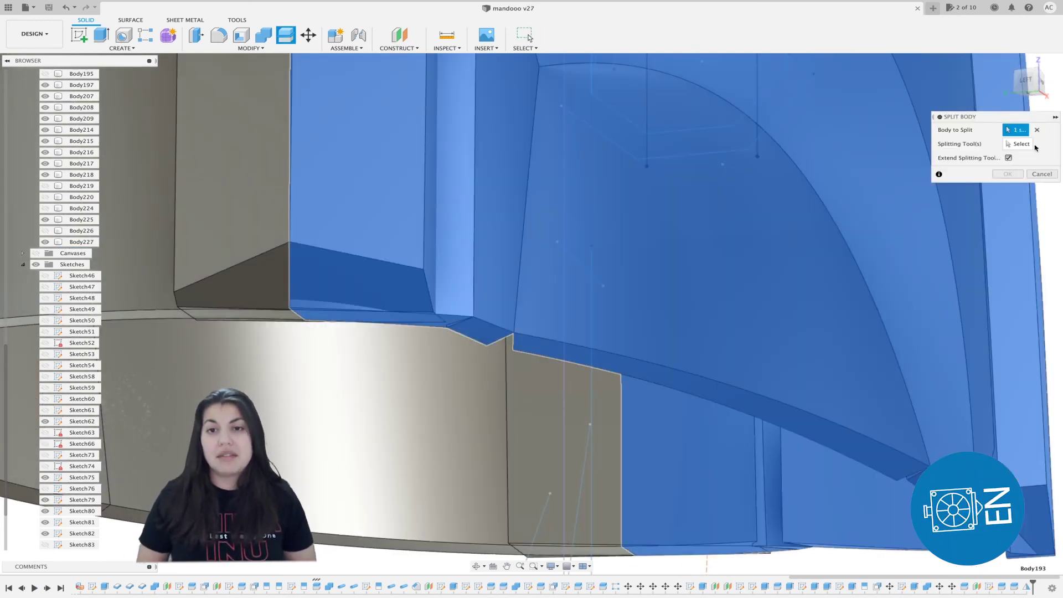
{"action": "left_click", "coordinate": [566, 293]}
{"action": "key", "text": "Return"}
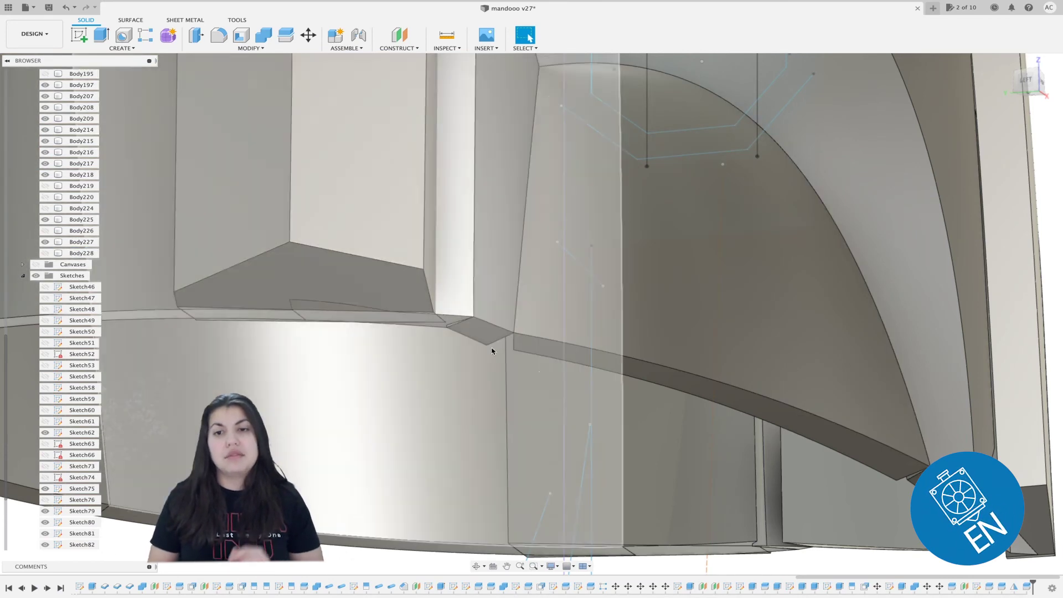
- Delete the small leftover faces at the lower front corners of both cheek sections beside the central gap
{"action": "scroll", "coordinate": [492, 351], "scroll_direction": "down", "scroll_amount": 3}
{"action": "left_click_drag", "start_coordinate": [1029, 82], "coordinate": [971, 92]}
{"action": "left_click", "coordinate": [1034, 85]}
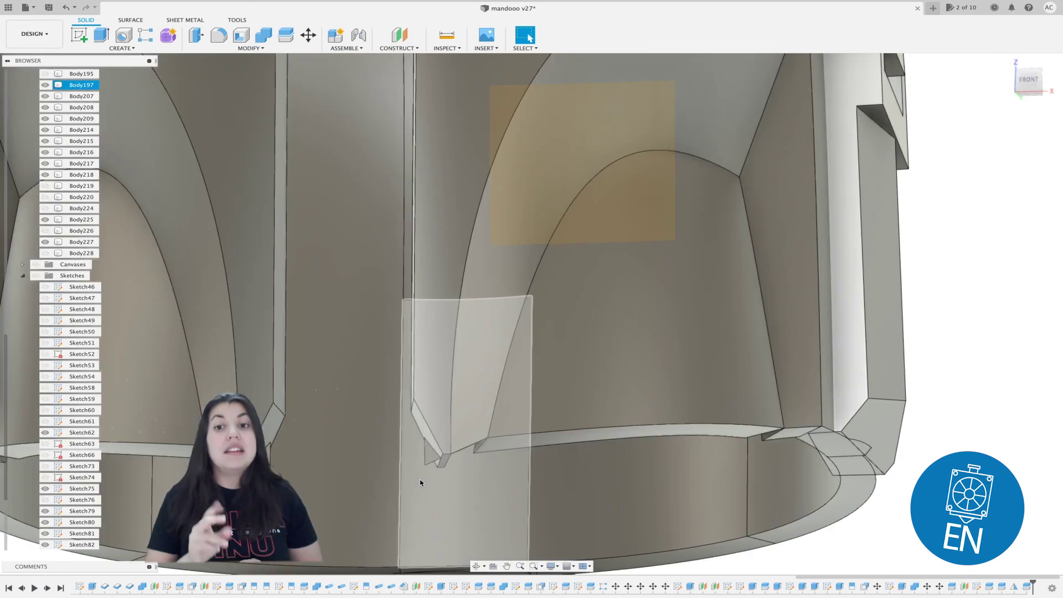
{"action": "left_click", "coordinate": [430, 458]}
{"action": "right_click", "coordinate": [430, 458]}
{"action": "left_click", "coordinate": [392, 442]}
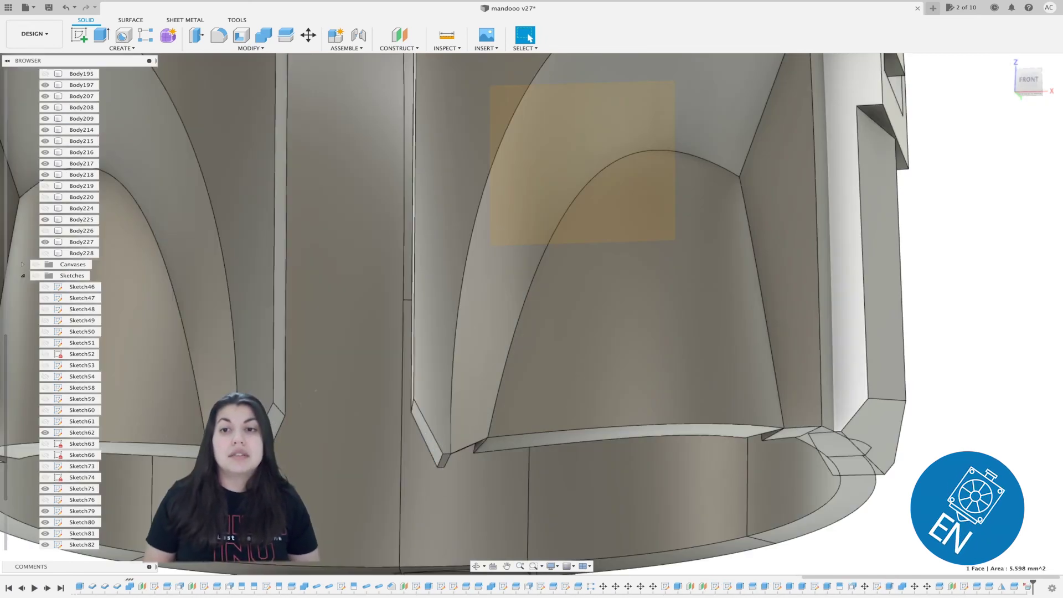
{"action": "left_click", "coordinate": [224, 443]}
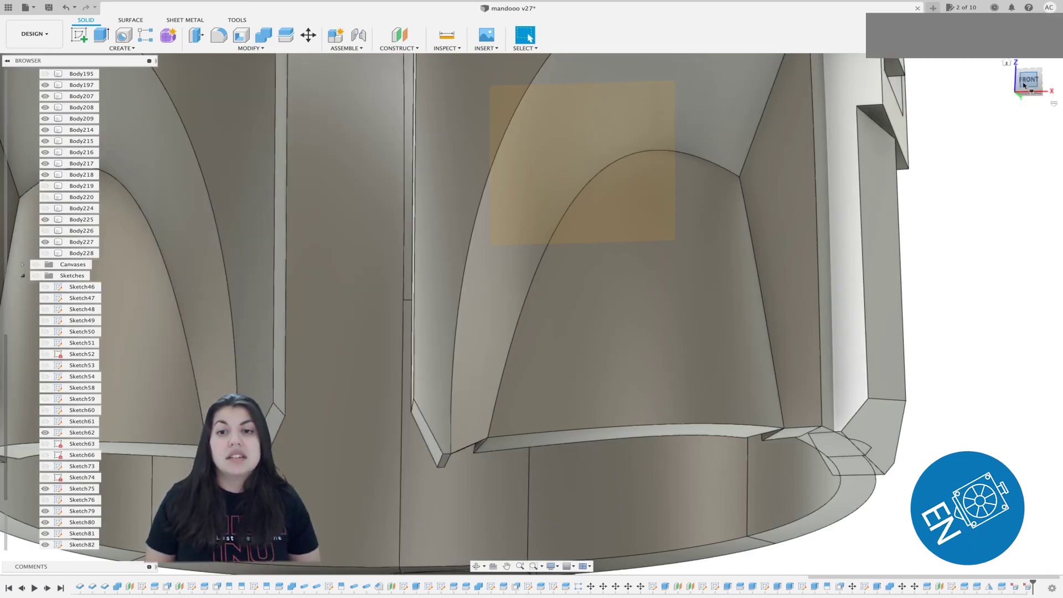
- Examine the helmet with both ear pieces from the front, the side and below
{"action": "left_click", "coordinate": [1024, 84]}
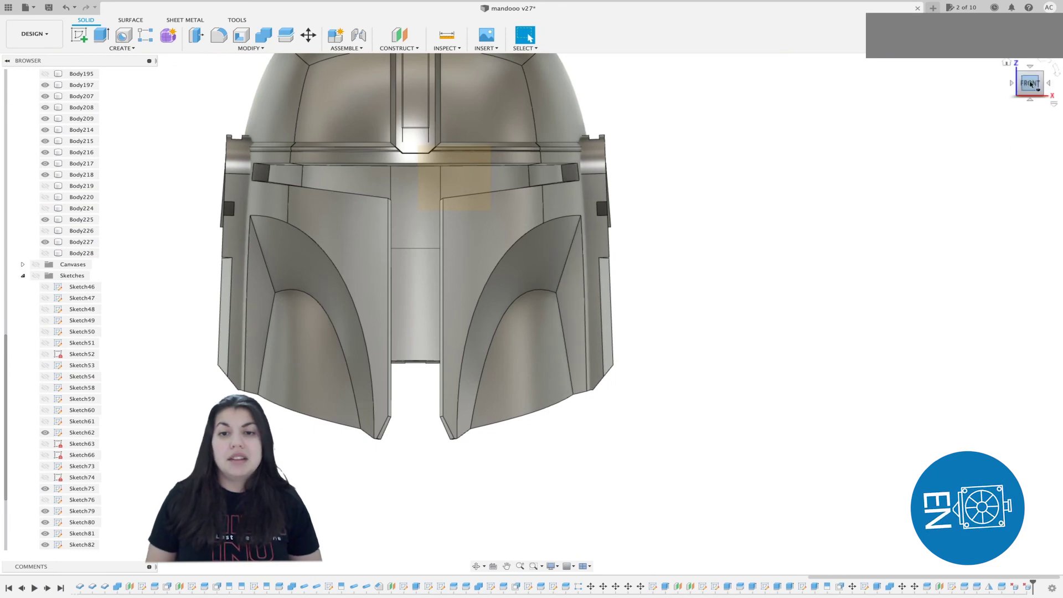
{"action": "mouse_move", "coordinate": [1032, 84]}
{"action": "left_mouse_down"}
{"action": "mouse_move", "coordinate": [980, 83]}
{"action": "mouse_move", "coordinate": [953, 60]}
{"action": "mouse_move", "coordinate": [959, 82]}
{"action": "mouse_move", "coordinate": [982, 86]}
{"action": "left_mouse_up"}
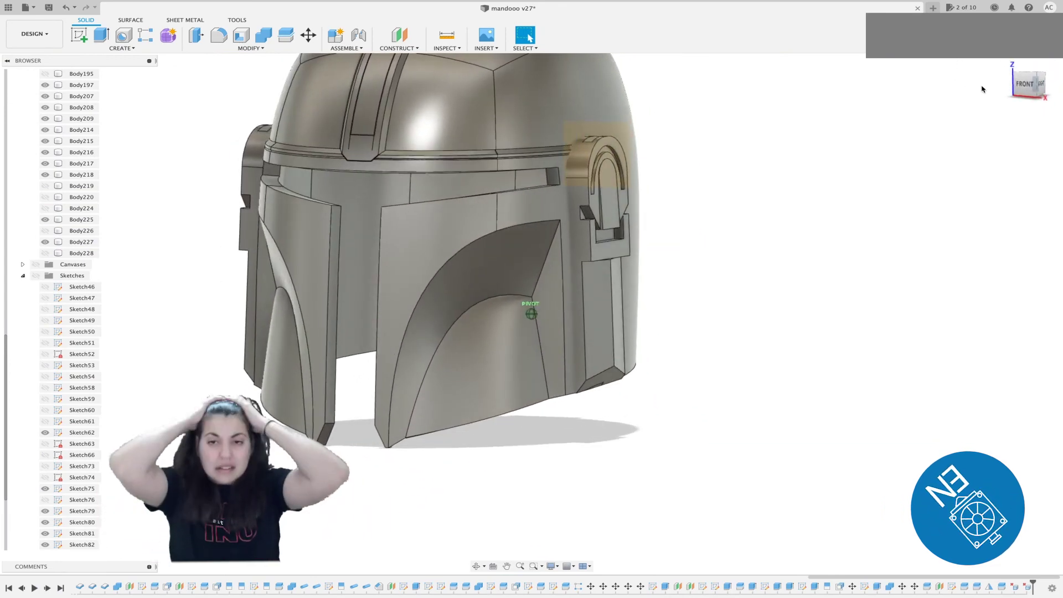
{"action": "left_click", "coordinate": [1028, 84]}
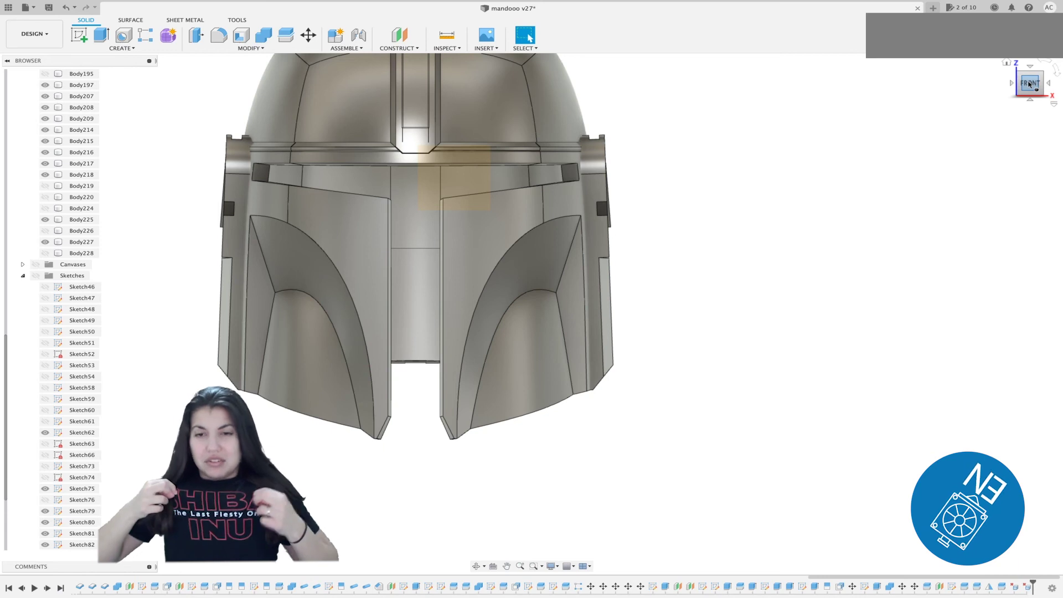
{"action": "mouse_move", "coordinate": [1028, 82]}
{"action": "left_mouse_down"}
{"action": "mouse_move", "coordinate": [1014, 83]}
{"action": "mouse_move", "coordinate": [1041, 83]}
{"action": "left_mouse_up"}
{"action": "mouse_move", "coordinate": [531, 313]}
{"action": "middle_mouse_down", "text": "shift"}
{"action": "mouse_move", "coordinate": [462, 288]}
{"action": "mouse_move", "coordinate": [456, 197]}
{"action": "middle_mouse_up", "text": "shift"}
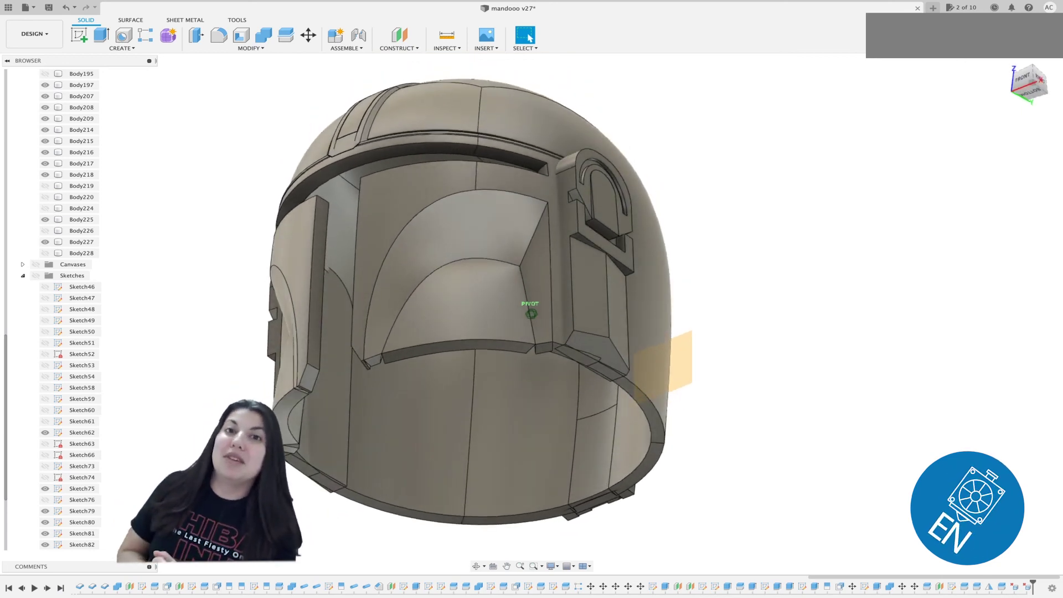
{"action": "middle_click_drag", "start_coordinate": [951, 58], "coordinate": [955, 60], "text": "shift"}
{"action": "left_click_drag", "start_coordinate": [956, 60], "coordinate": [951, 68]}
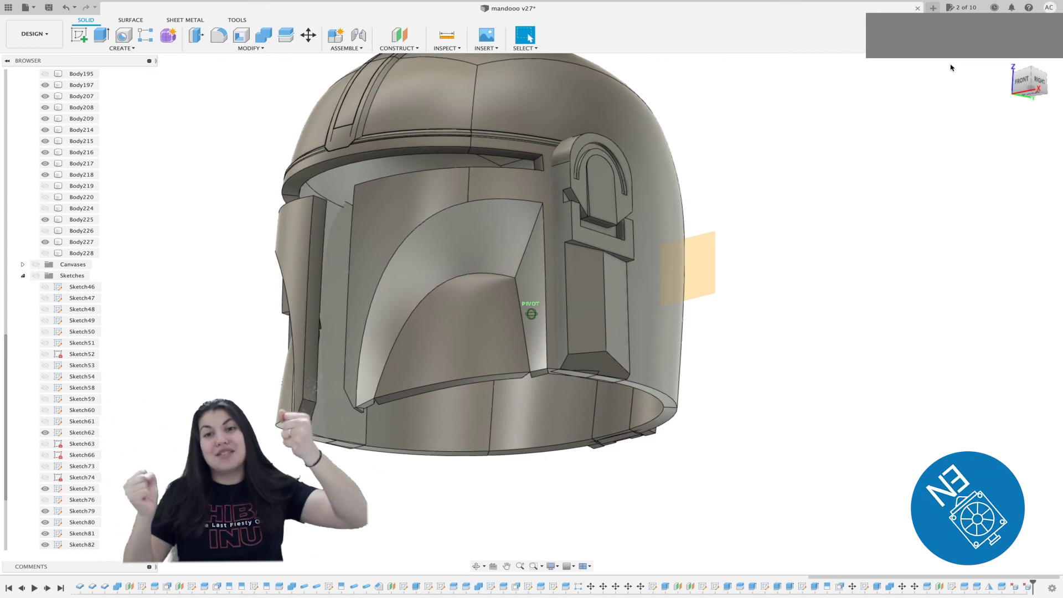
{"action": "mouse_move", "coordinate": [951, 70]}
{"action": "middle_mouse_down", "text": "shift"}
{"action": "mouse_move", "coordinate": [951, 58]}
{"action": "mouse_move", "coordinate": [954, 79]}
{"action": "middle_mouse_up", "text": "shift"}
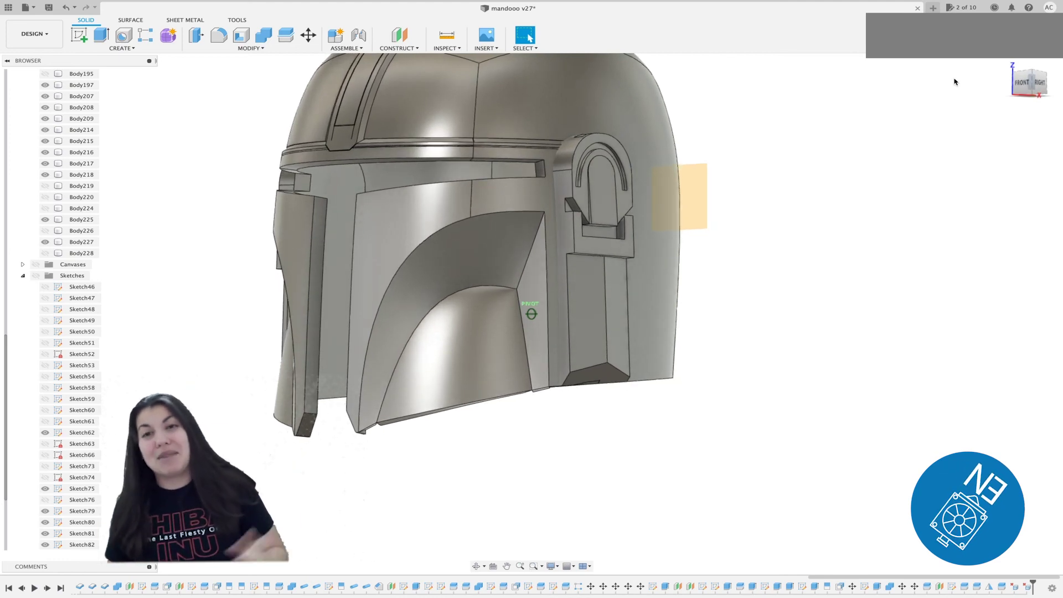